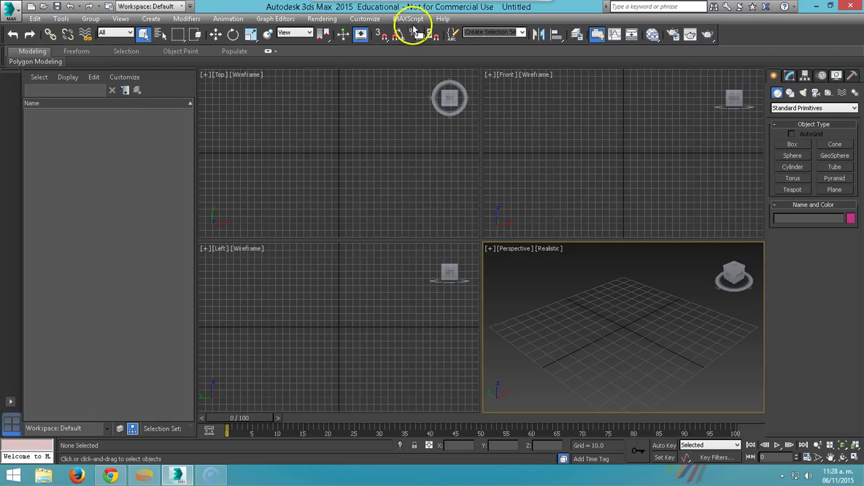
Step: Close the Scene Explorer and remove the left side panel so the viewports span the window
{"action": "left_click_drag", "start_coordinate": [150, 76], "coordinate": [284, 135]}
{"action": "left_click", "coordinate": [314, 131]}
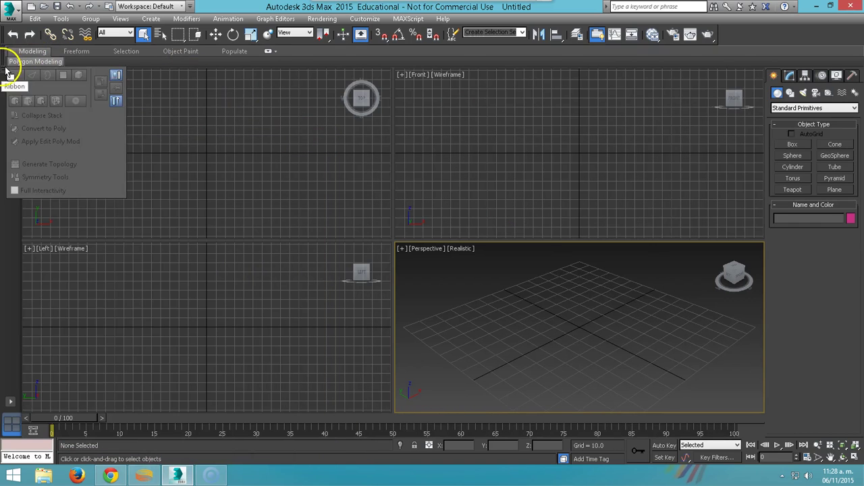
{"action": "left_click_drag", "start_coordinate": [11, 67], "coordinate": [153, 128]}
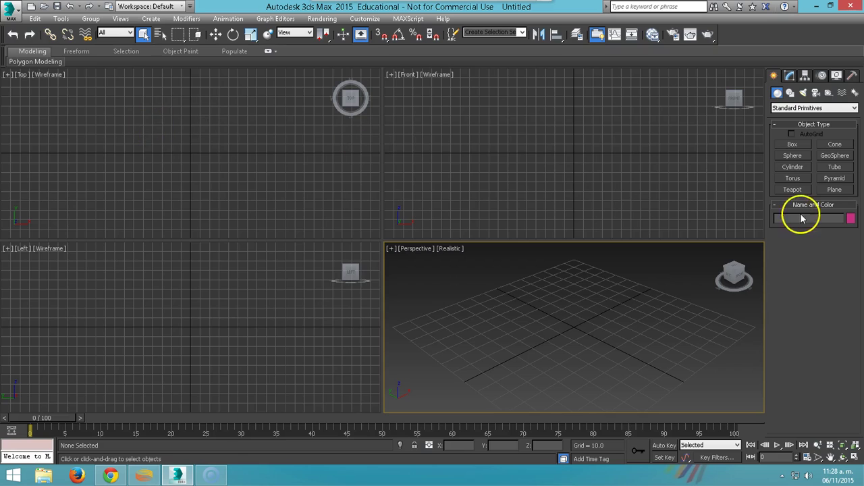
{"action": "left_click", "coordinate": [365, 19]}
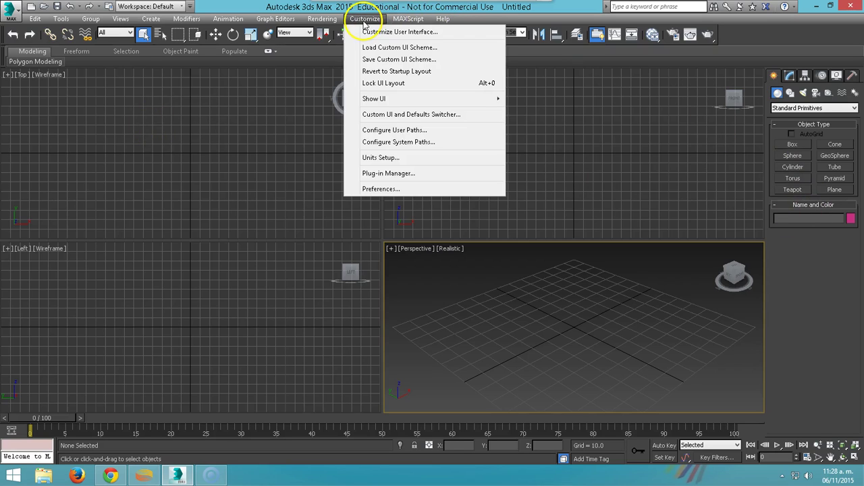
Step: Apply the ame-light UI scheme with Max defaults, accept the restart notice, and close the leftover panel
{"action": "left_click", "coordinate": [442, 120]}
{"action": "left_click", "coordinate": [462, 100]}
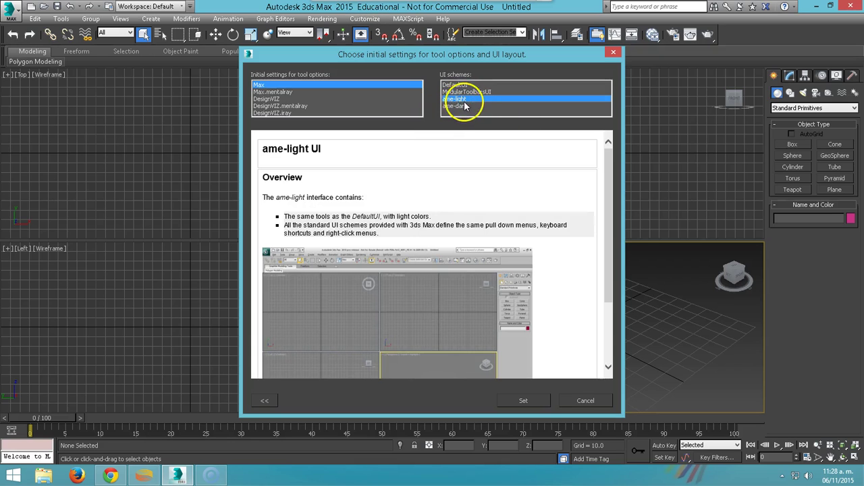
{"action": "left_click", "coordinate": [535, 399]}
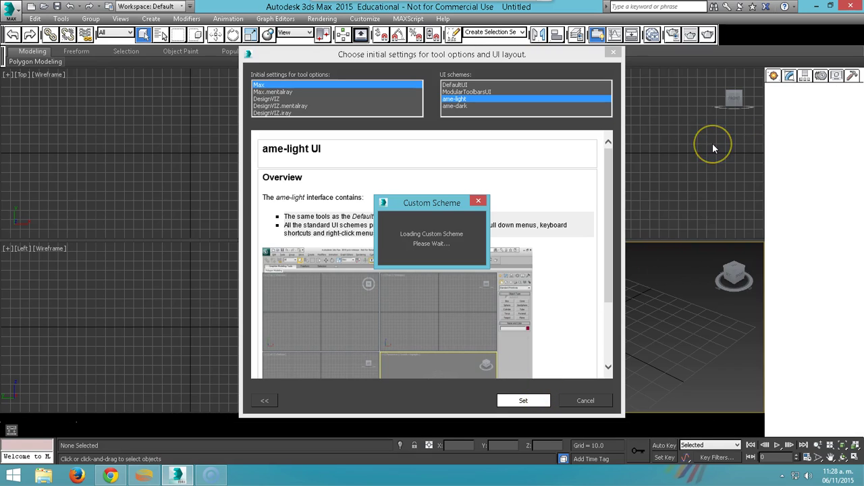
{"action": "left_click", "coordinate": [679, 150]}
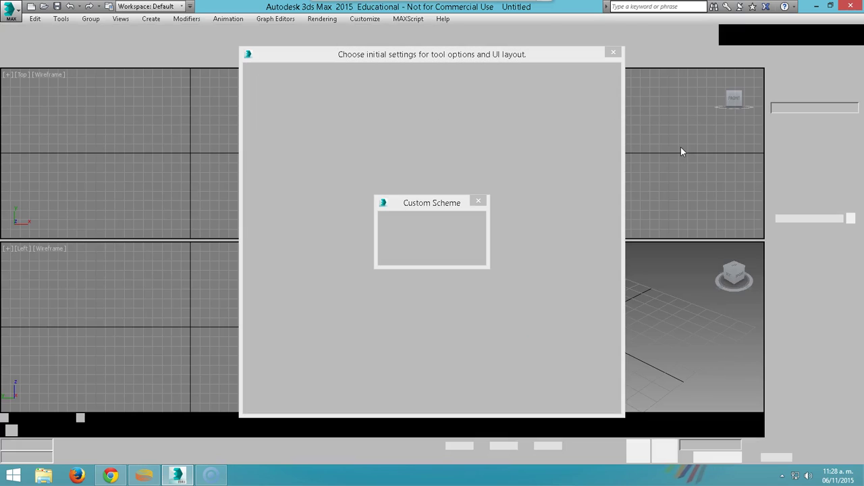
{"action": "left_click", "coordinate": [611, 98]}
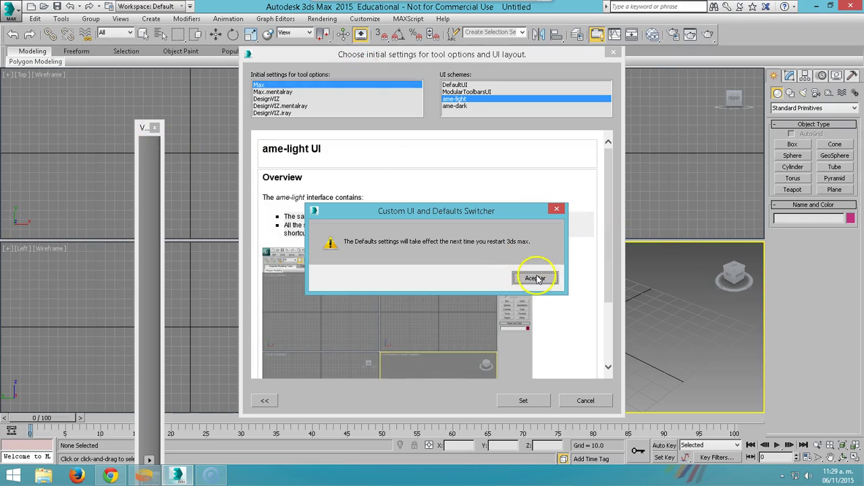
{"action": "left_click", "coordinate": [533, 276]}
{"action": "left_click", "coordinate": [154, 129]}
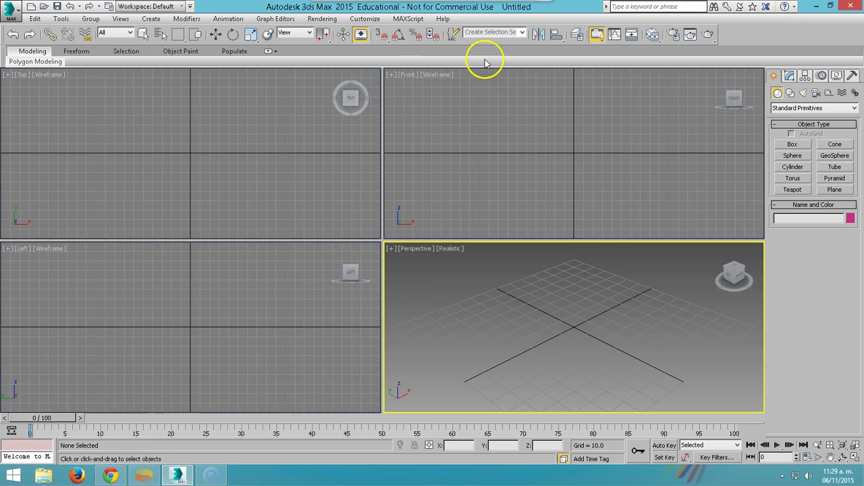
Step: In Units Setup, set display units to Metric with Meters instead of Centimeters
{"action": "left_click", "coordinate": [365, 18]}
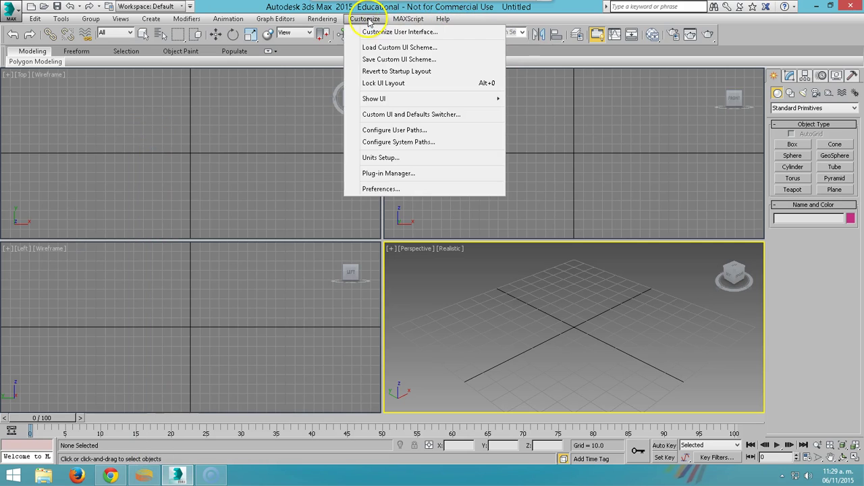
{"action": "left_click", "coordinate": [382, 160]}
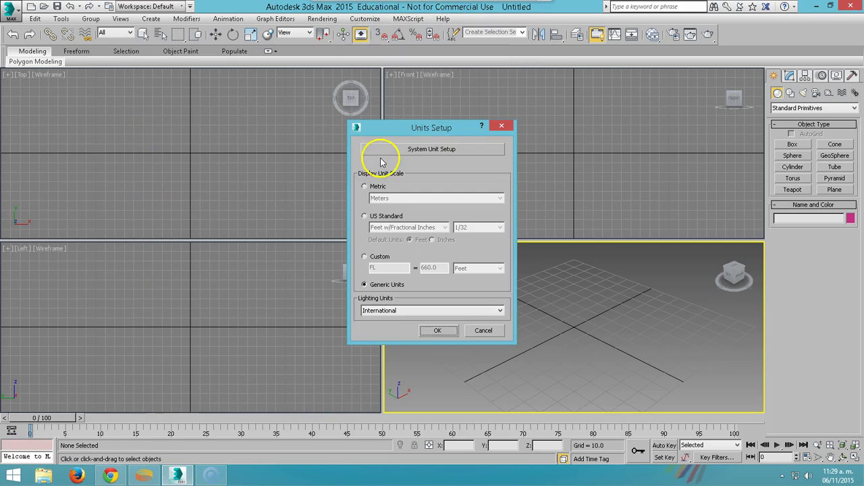
{"action": "left_click_drag", "start_coordinate": [417, 124], "coordinate": [424, 106]}
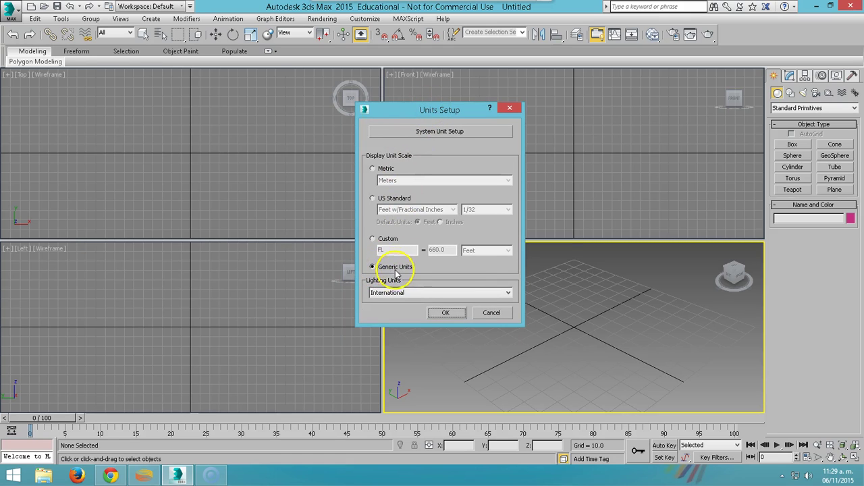
{"action": "left_click", "coordinate": [373, 169]}
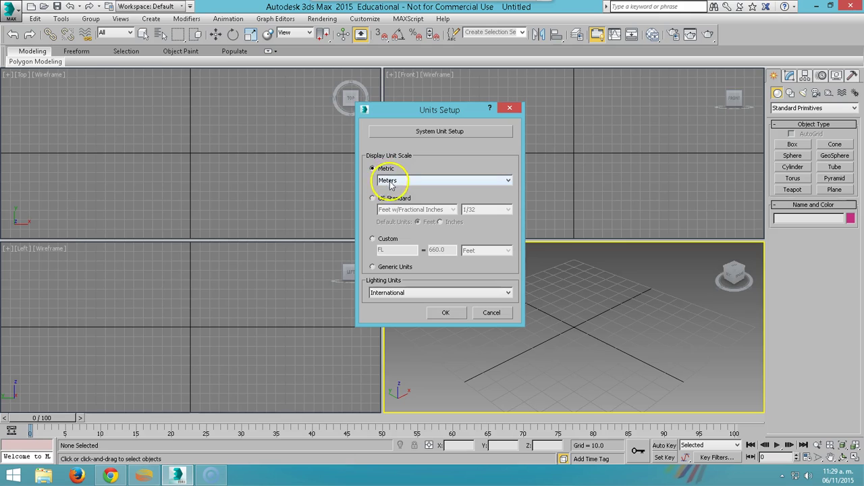
{"action": "left_click", "coordinate": [390, 180]}
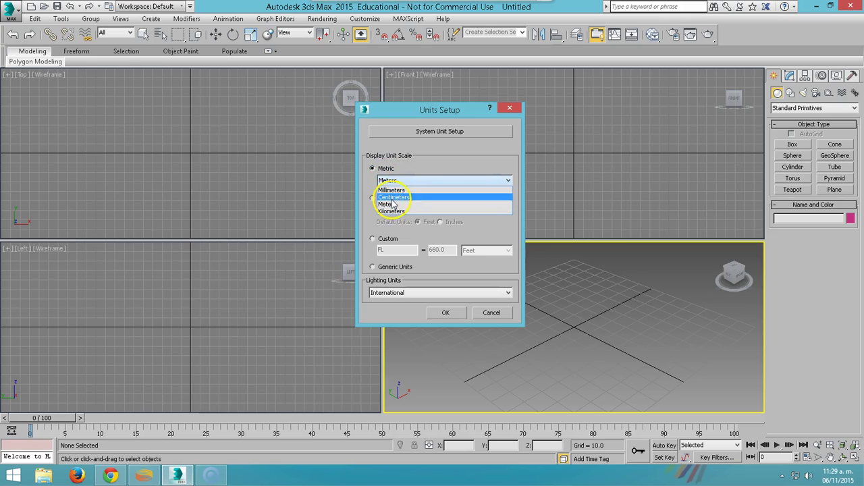
{"action": "left_click", "coordinate": [395, 197]}
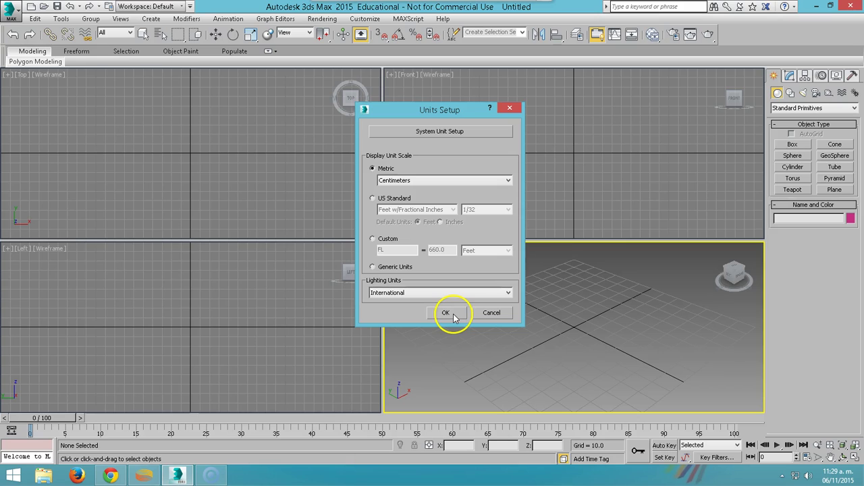
{"action": "left_click", "coordinate": [434, 181]}
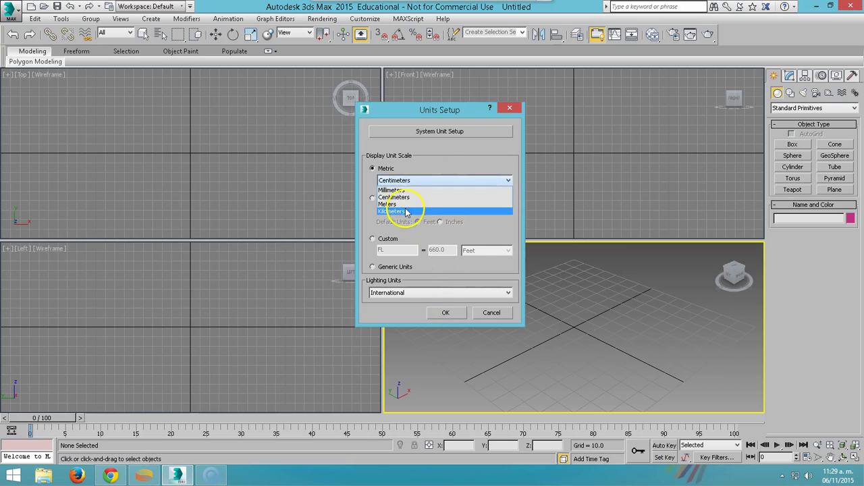
{"action": "left_click", "coordinate": [398, 198]}
{"action": "left_click", "coordinate": [458, 315]}
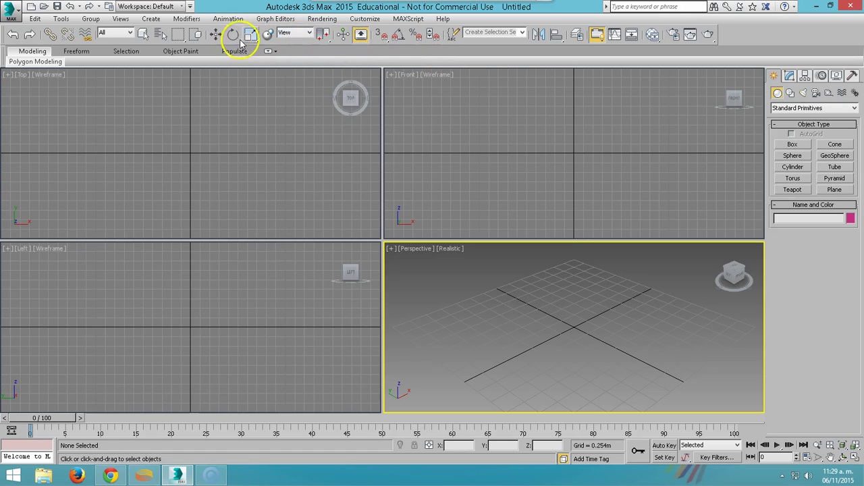
Step: Try the Move and Scale tools, then activate the Front viewport and bring up its quad menu
{"action": "left_click", "coordinate": [217, 38]}
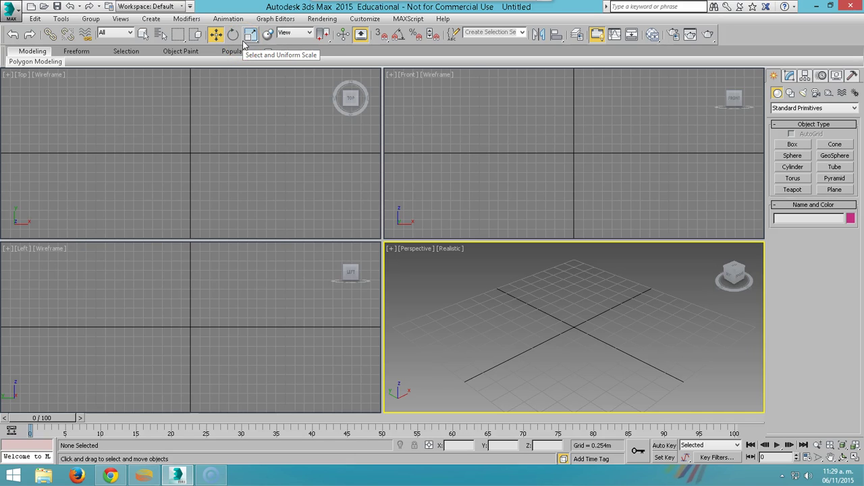
{"action": "left_click", "coordinate": [245, 40]}
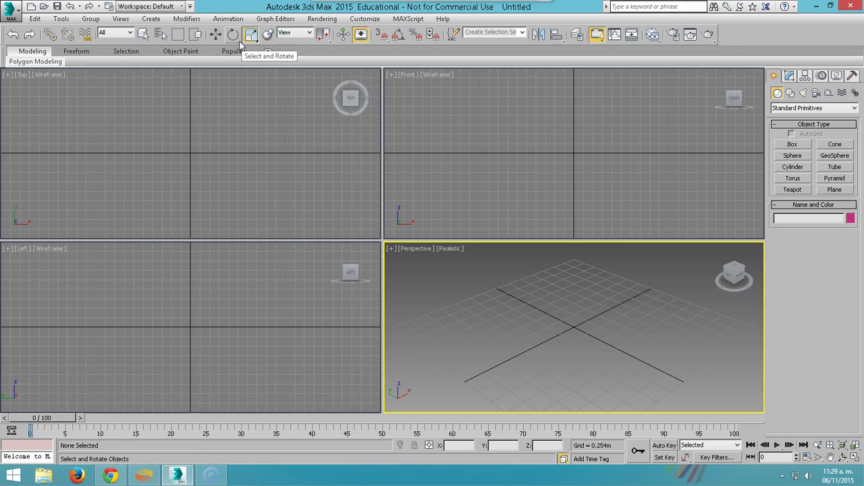
{"action": "left_click", "coordinate": [425, 143]}
{"action": "right_click", "coordinate": [424, 146]}
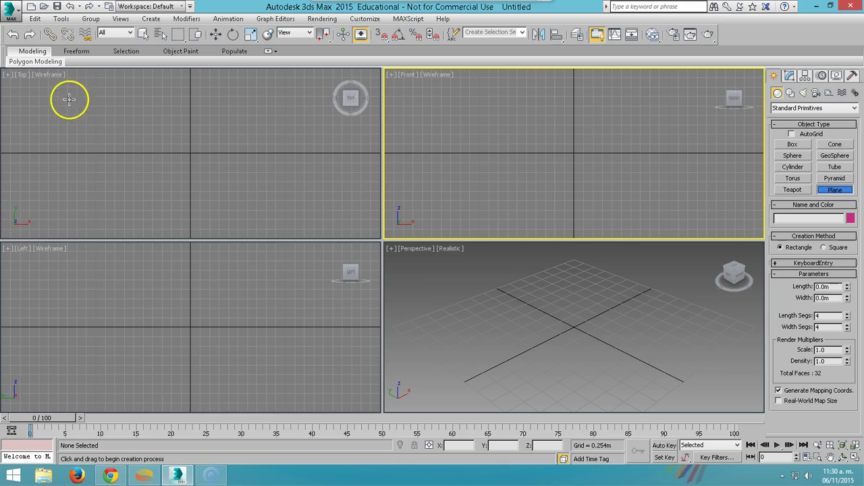
Step: Draw a large ground plane in the Top view, then a small box, sphere and cylinder on it
{"action": "left_click_drag", "start_coordinate": [66, 98], "coordinate": [312, 217]}
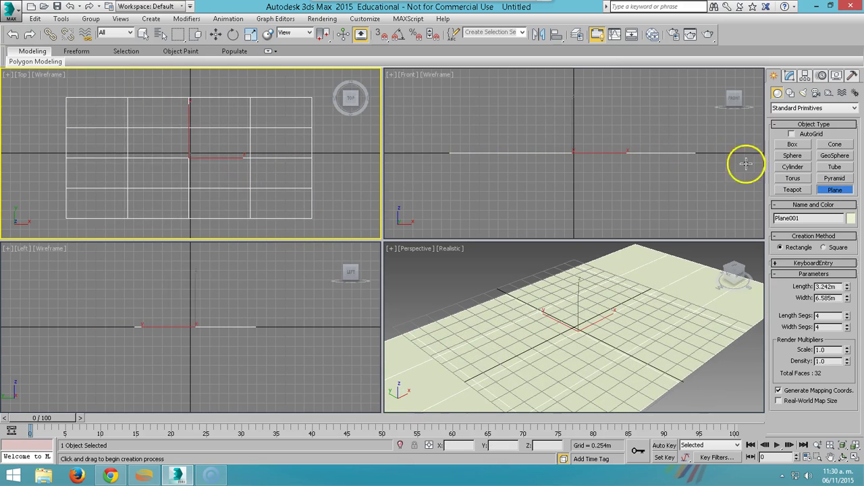
{"action": "left_click", "coordinate": [792, 145]}
{"action": "left_click_drag", "start_coordinate": [211, 140], "coordinate": [216, 147]}
{"action": "left_click", "coordinate": [217, 143]}
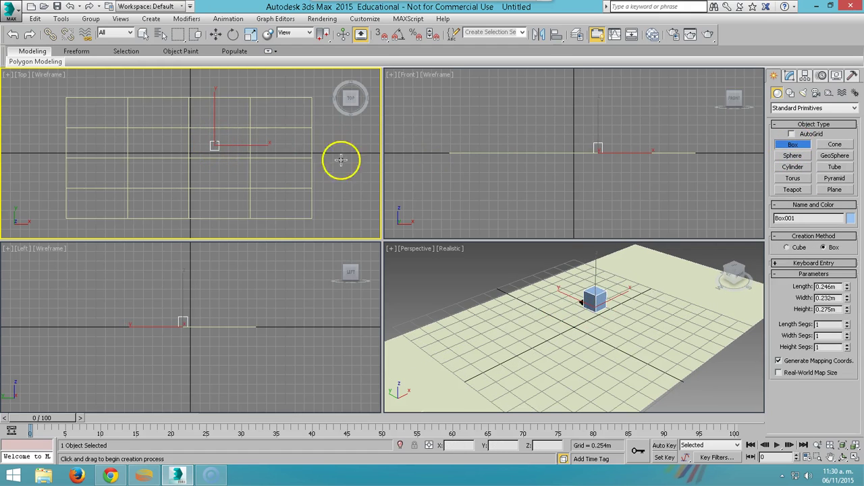
{"action": "left_click", "coordinate": [793, 155]}
{"action": "left_click_drag", "start_coordinate": [174, 144], "coordinate": [177, 147]}
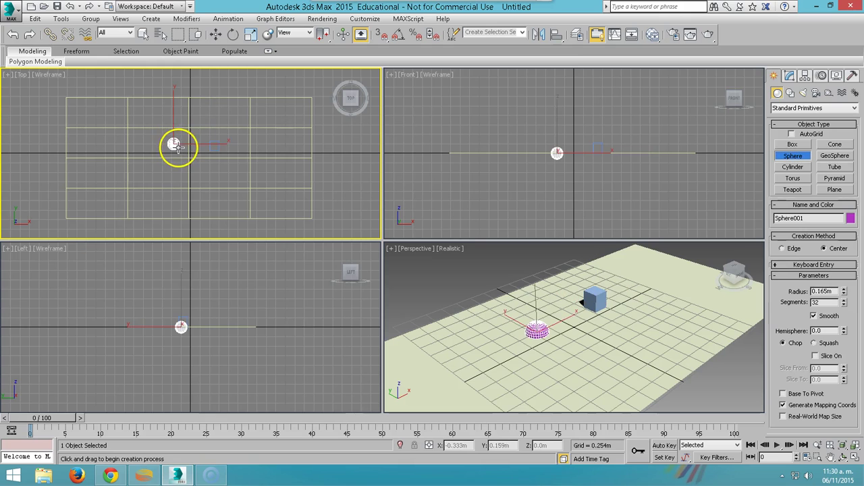
{"action": "left_click", "coordinate": [793, 167]}
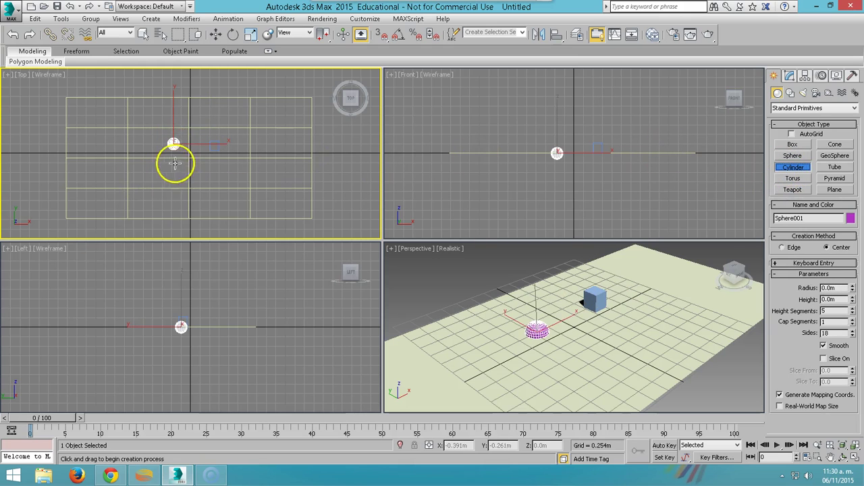
{"action": "left_click_drag", "start_coordinate": [193, 154], "coordinate": [171, 162]}
{"action": "left_click", "coordinate": [193, 148]}
Step: Add a torus, a teapot left of the sphere, and a pointed cone right of centre
{"action": "left_click", "coordinate": [793, 179]}
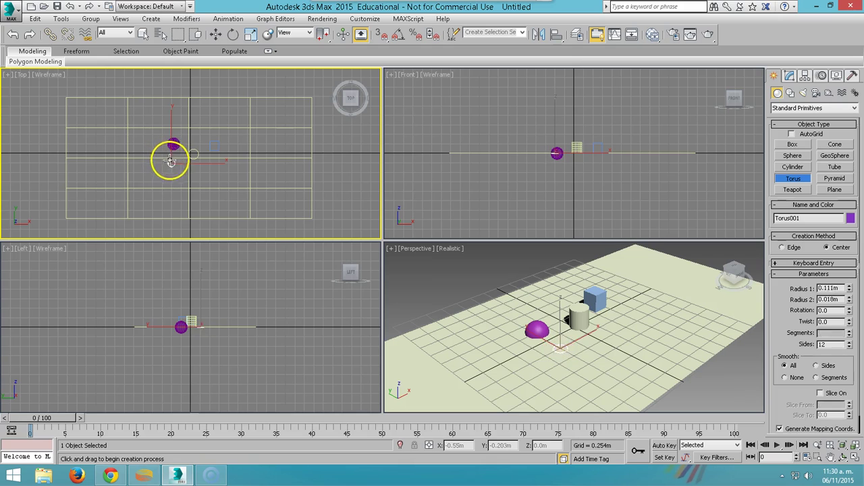
{"action": "left_click", "coordinate": [170, 163]}
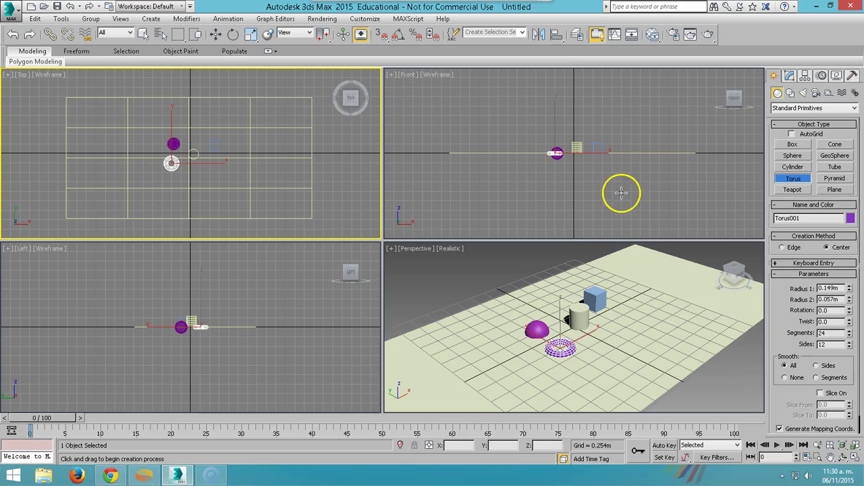
{"action": "left_click", "coordinate": [792, 190]}
{"action": "left_click_drag", "start_coordinate": [143, 146], "coordinate": [149, 149]}
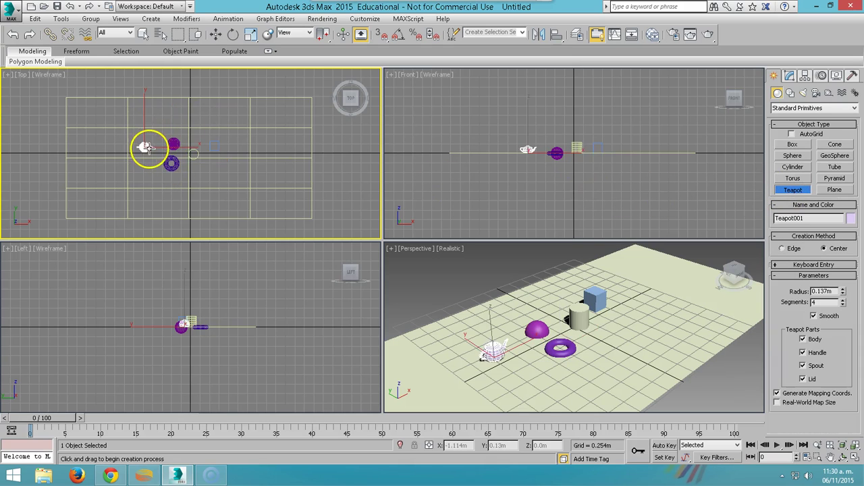
{"action": "left_click", "coordinate": [835, 144]}
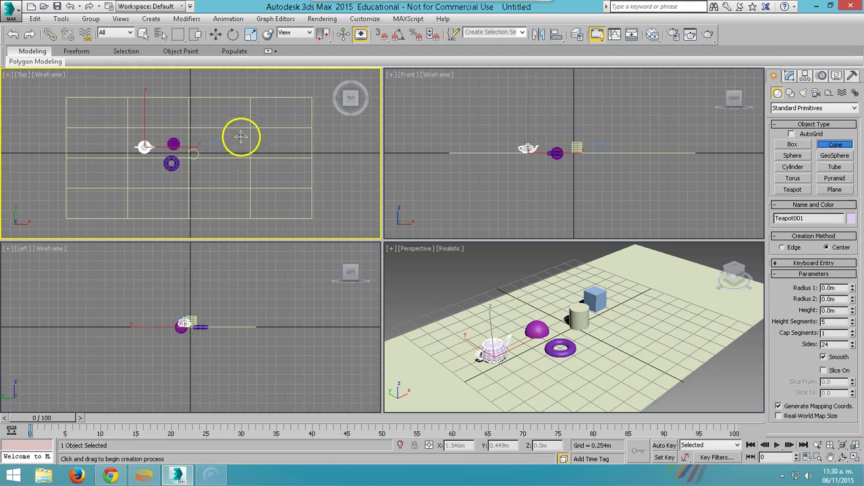
{"action": "left_click_drag", "start_coordinate": [219, 160], "coordinate": [222, 162]}
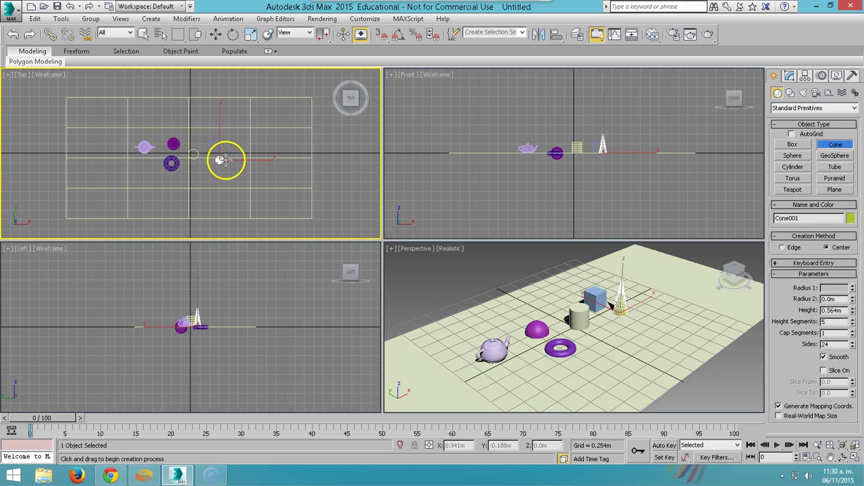
{"action": "left_click", "coordinate": [220, 159]}
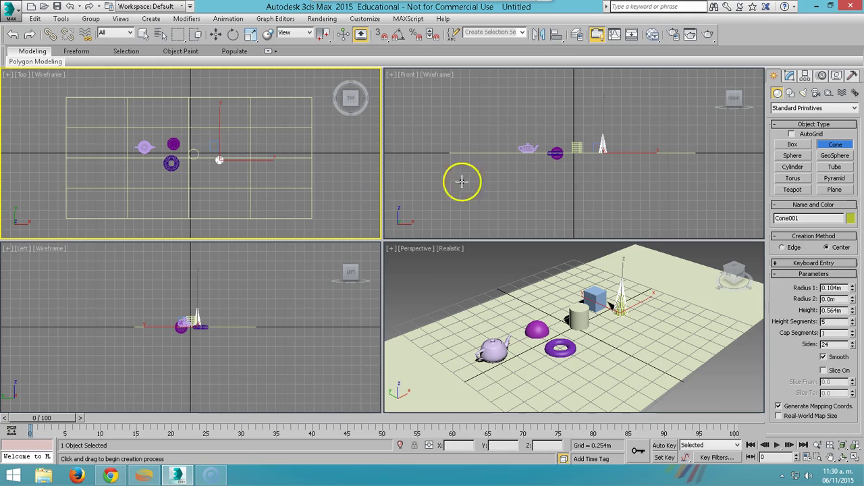
Step: Add a small geosphere and a pyramid near the teapot, and start drawing a tube
{"action": "left_click", "coordinate": [835, 156]}
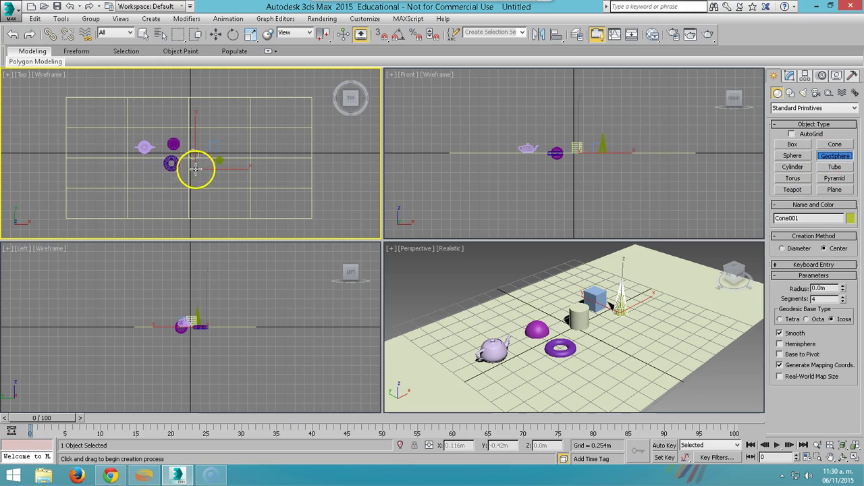
{"action": "left_click_drag", "start_coordinate": [196, 169], "coordinate": [200, 170]}
{"action": "left_click", "coordinate": [835, 179]}
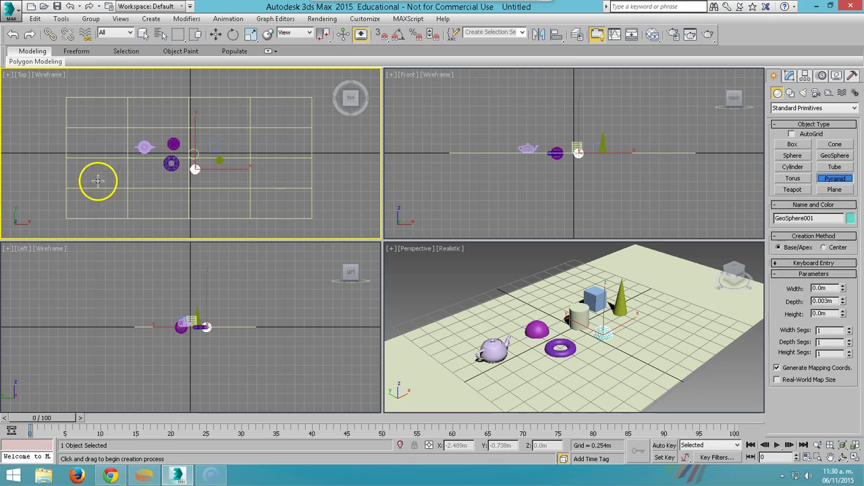
{"action": "left_click_drag", "start_coordinate": [129, 166], "coordinate": [135, 174]}
{"action": "left_click", "coordinate": [135, 170]}
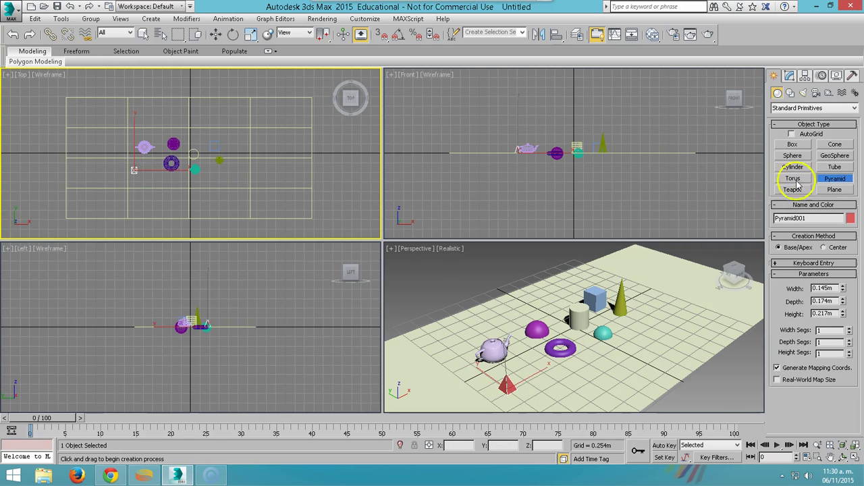
{"action": "left_click", "coordinate": [834, 169]}
{"action": "left_click_drag", "start_coordinate": [200, 139], "coordinate": [198, 137]}
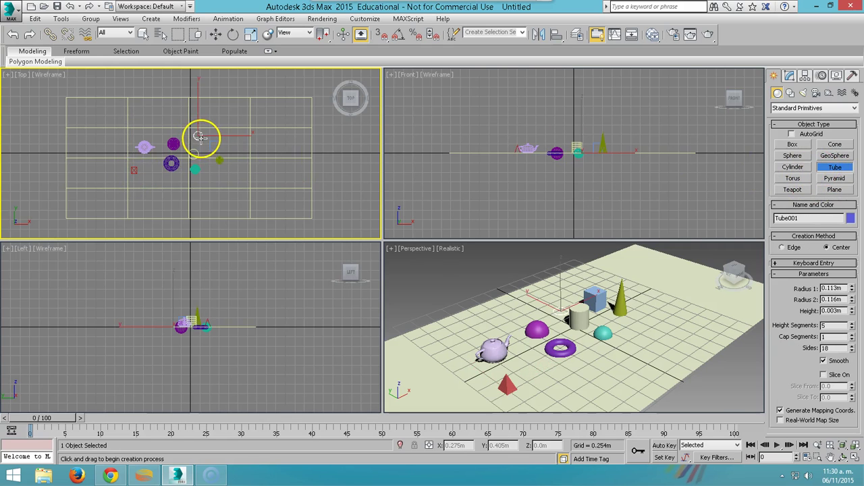
{"action": "left_click", "coordinate": [200, 129]}
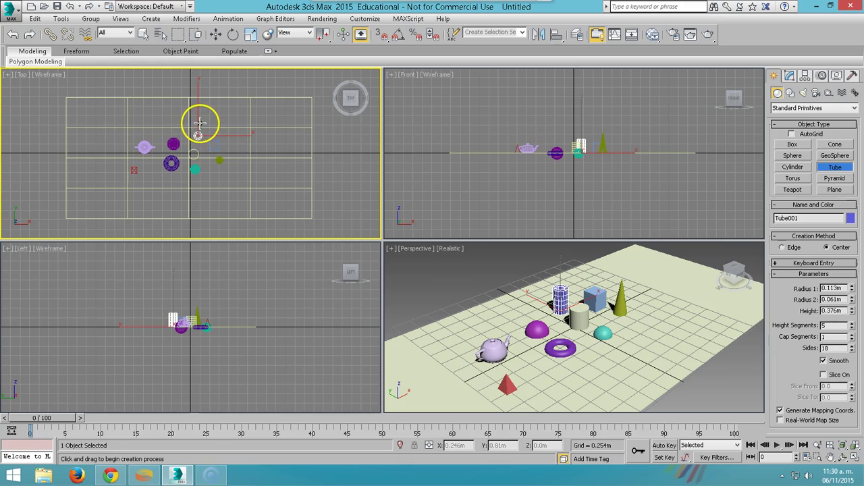
Step: Finish the tube (radii 0.113m and 0.061m, height 0.376m) and frame it in Perspective
{"action": "left_click", "coordinate": [550, 275]}
{"action": "key", "text": "z"}
{"action": "scroll", "coordinate": [550, 275], "scroll_direction": "down", "scroll_amount": 5}
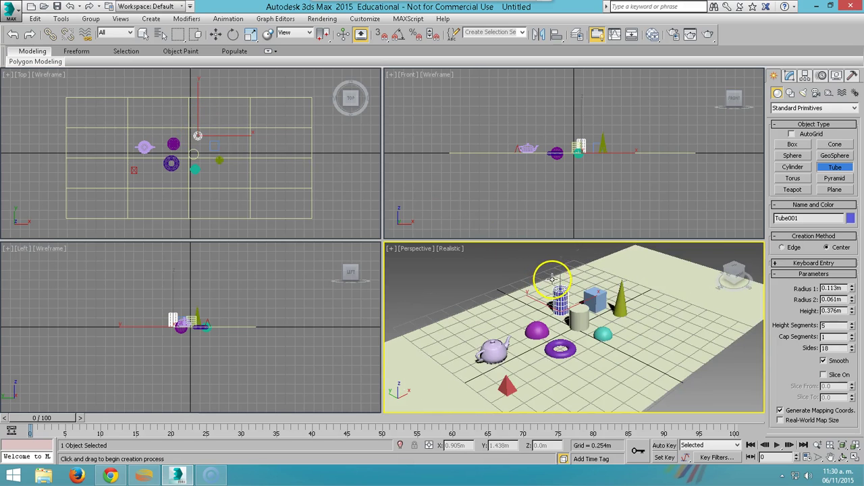
{"action": "scroll", "coordinate": [552, 277], "scroll_direction": "down", "scroll_amount": 5}
{"action": "scroll", "coordinate": [553, 283], "scroll_direction": "up", "scroll_amount": 2}
{"action": "scroll", "coordinate": [556, 292], "scroll_direction": "up", "scroll_amount": 1}
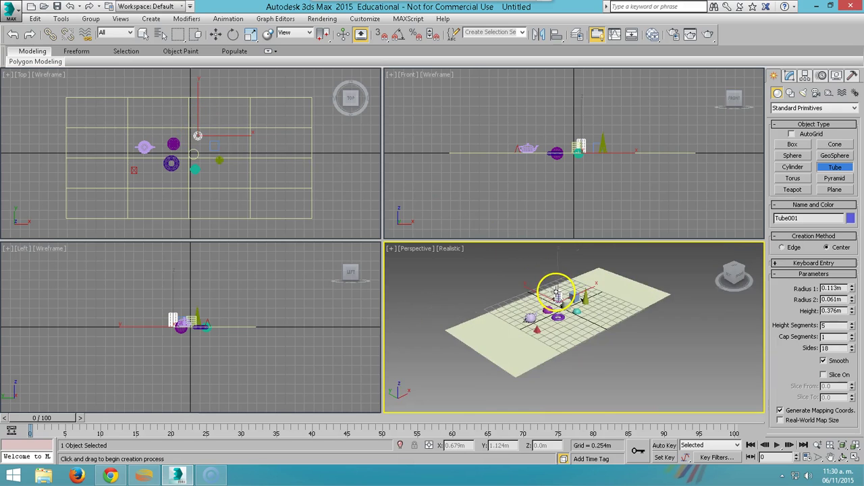
{"action": "scroll", "coordinate": [555, 291], "scroll_direction": "up", "scroll_amount": 3}
{"action": "scroll", "coordinate": [560, 293], "scroll_direction": "up", "scroll_amount": 4}
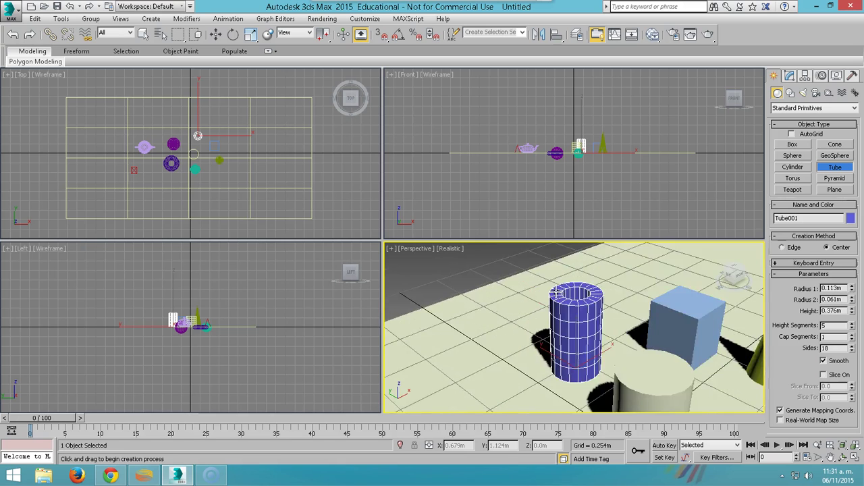
{"action": "scroll", "coordinate": [581, 311], "scroll_direction": "down", "scroll_amount": 3}
Step: Zoom the Perspective view closer, then orbit the Perspective, Front and Top views to tilted angles
{"action": "left_click", "coordinate": [818, 445]}
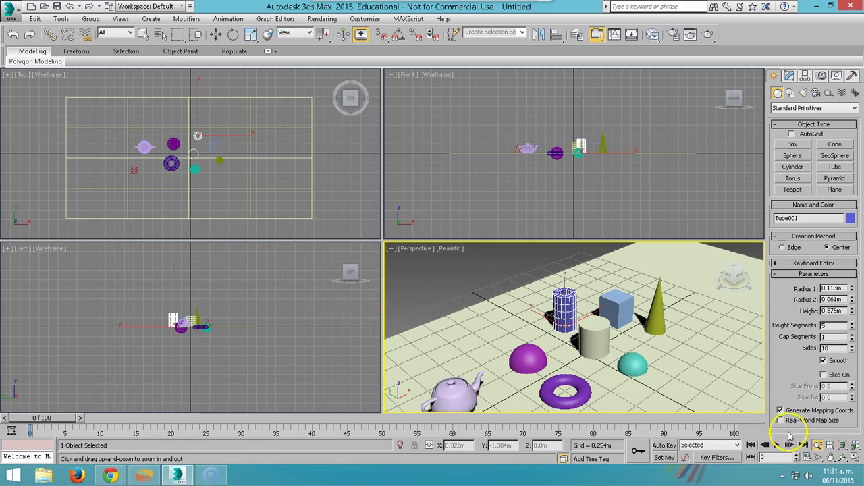
{"action": "mouse_move", "coordinate": [595, 356]}
{"action": "left_mouse_down"}
{"action": "mouse_move", "coordinate": [575, 318]}
{"action": "mouse_move", "coordinate": [611, 347]}
{"action": "left_mouse_up"}
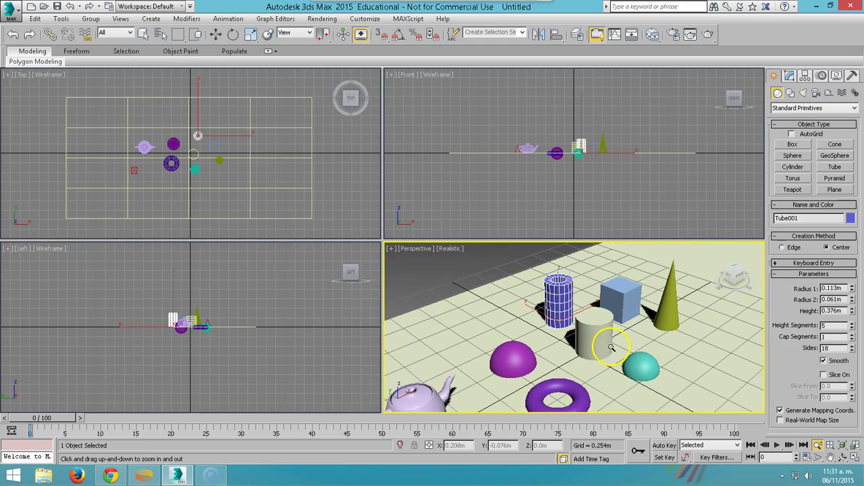
{"action": "left_click", "coordinate": [844, 459]}
{"action": "mouse_move", "coordinate": [695, 407]}
{"action": "left_mouse_down"}
{"action": "mouse_move", "coordinate": [594, 340]}
{"action": "mouse_move", "coordinate": [642, 305]}
{"action": "mouse_move", "coordinate": [559, 309]}
{"action": "mouse_move", "coordinate": [559, 323]}
{"action": "mouse_move", "coordinate": [598, 229]}
{"action": "left_mouse_up"}
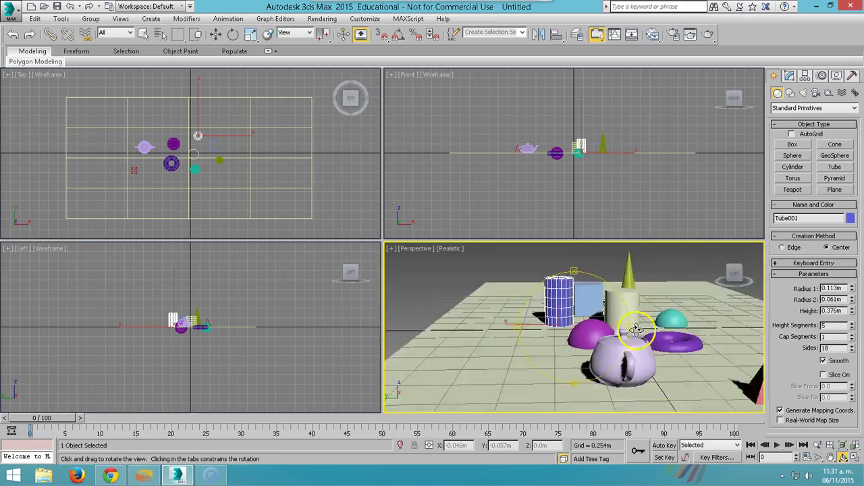
{"action": "left_click", "coordinate": [598, 229]}
{"action": "mouse_move", "coordinate": [592, 198]}
{"action": "left_mouse_down"}
{"action": "mouse_move", "coordinate": [560, 187]}
{"action": "mouse_move", "coordinate": [571, 187]}
{"action": "mouse_move", "coordinate": [560, 150]}
{"action": "left_mouse_up"}
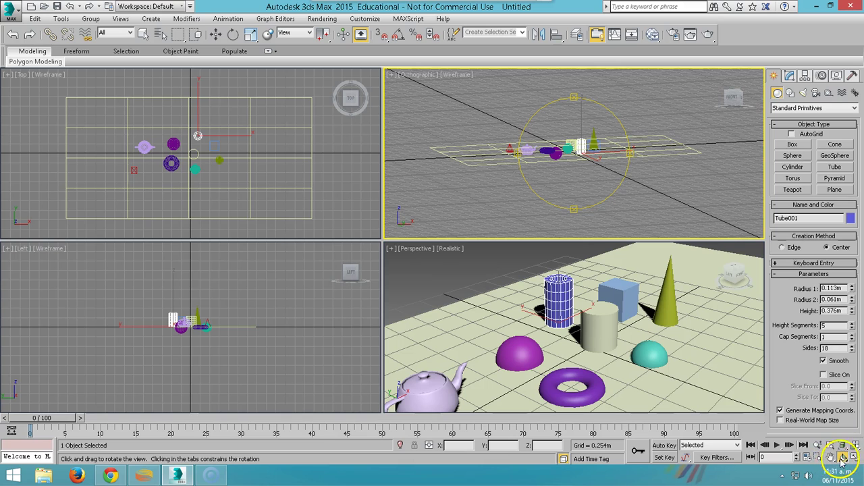
{"action": "mouse_move", "coordinate": [347, 96]}
{"action": "left_mouse_down"}
{"action": "mouse_move", "coordinate": [335, 44]}
{"action": "mouse_move", "coordinate": [343, 112]}
{"action": "mouse_move", "coordinate": [349, 77]}
{"action": "mouse_move", "coordinate": [347, 228]}
{"action": "mouse_move", "coordinate": [273, 127]}
{"action": "mouse_move", "coordinate": [207, 158]}
{"action": "mouse_move", "coordinate": [216, 77]}
{"action": "left_mouse_up"}
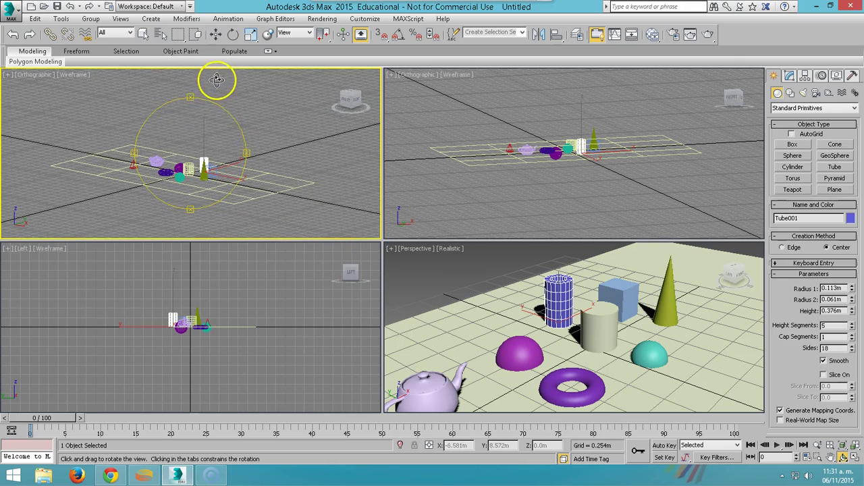
Step: Tilt the Left view, then restore the standard Top, Front and Left views
{"action": "mouse_move", "coordinate": [193, 331]}
{"action": "left_mouse_down"}
{"action": "mouse_move", "coordinate": [220, 258]}
{"action": "mouse_move", "coordinate": [187, 318]}
{"action": "left_mouse_up"}
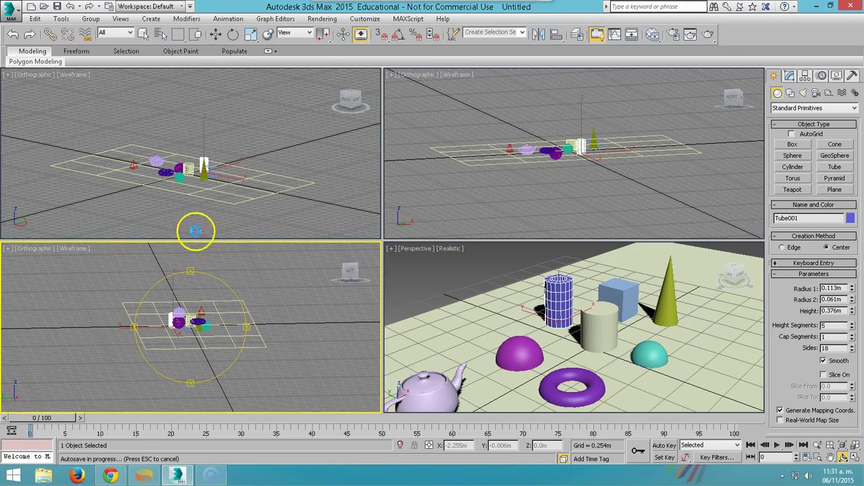
{"action": "right_click", "coordinate": [81, 168]}
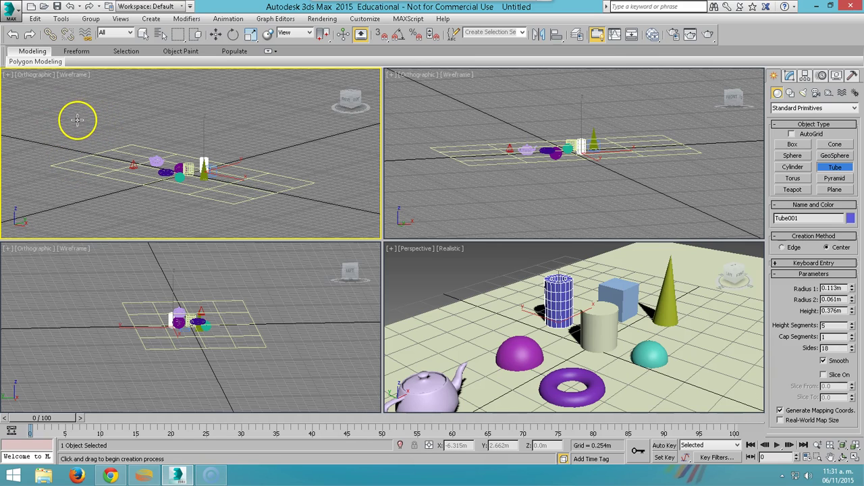
{"action": "key", "text": "t"}
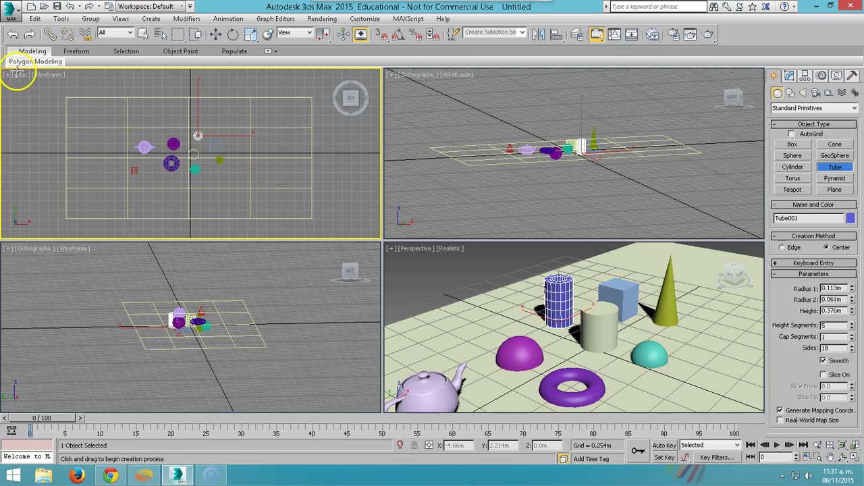
{"action": "right_click", "coordinate": [452, 118]}
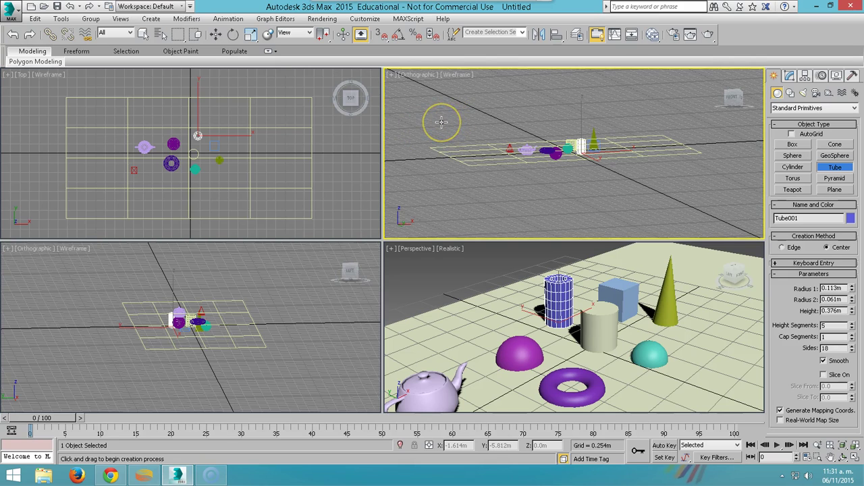
{"action": "key", "text": "f"}
{"action": "right_click", "coordinate": [332, 309]}
{"action": "right_click", "coordinate": [322, 301]}
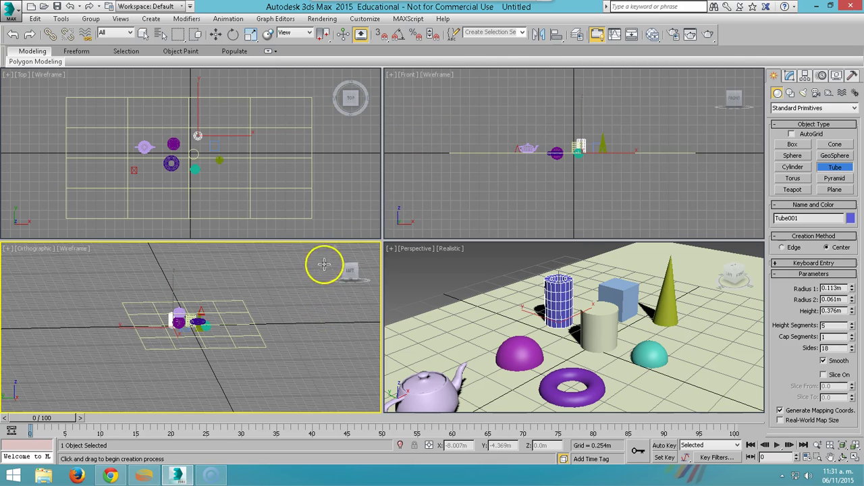
{"action": "key", "text": "l"}
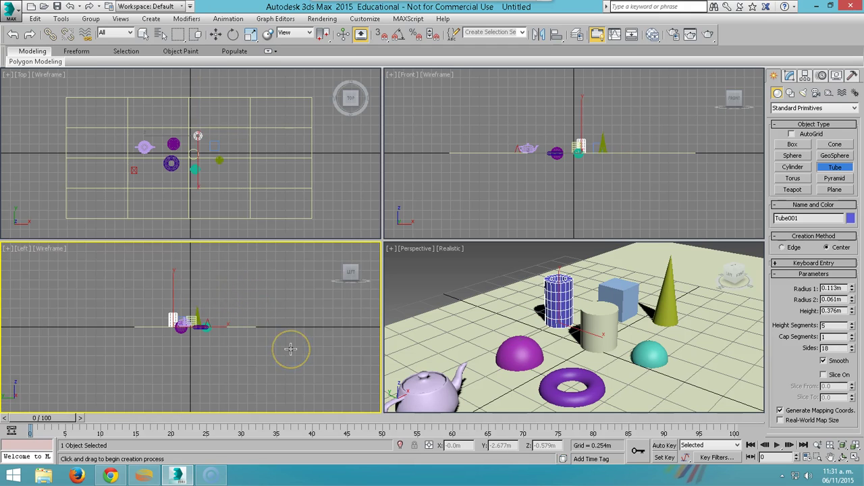
Step: Zoom each viewport, including Perspective, to frame the tube, then switch to Scale
{"action": "key", "text": "z"}
{"action": "right_click", "coordinate": [261, 226]}
{"action": "key", "text": "z"}
{"action": "right_click", "coordinate": [436, 200]}
{"action": "key", "text": "z"}
{"action": "right_click", "coordinate": [309, 337]}
{"action": "right_click", "coordinate": [520, 337]}
{"action": "key", "text": "z"}
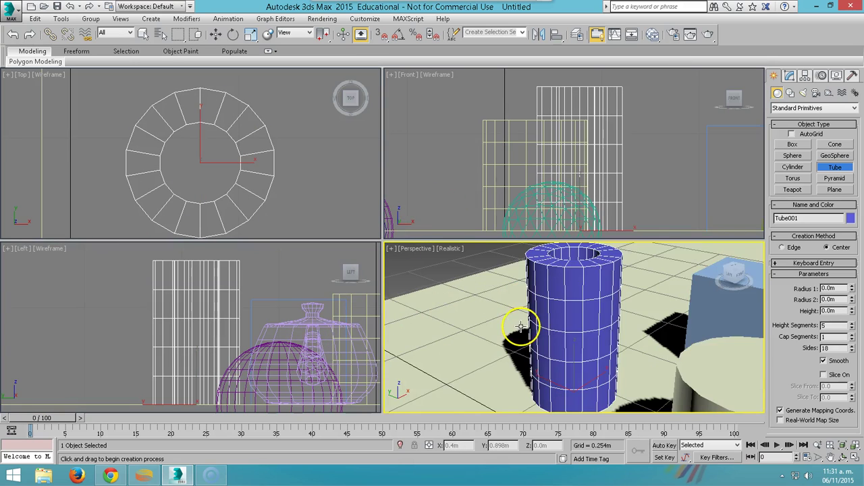
{"action": "scroll", "coordinate": [518, 324], "scroll_direction": "down", "scroll_amount": 5}
{"action": "key", "text": "r"}
{"action": "right_click", "coordinate": [484, 294]}
Step: Switch to Move and zoom every viewport to show all objects
{"action": "left_click", "coordinate": [490, 301]}
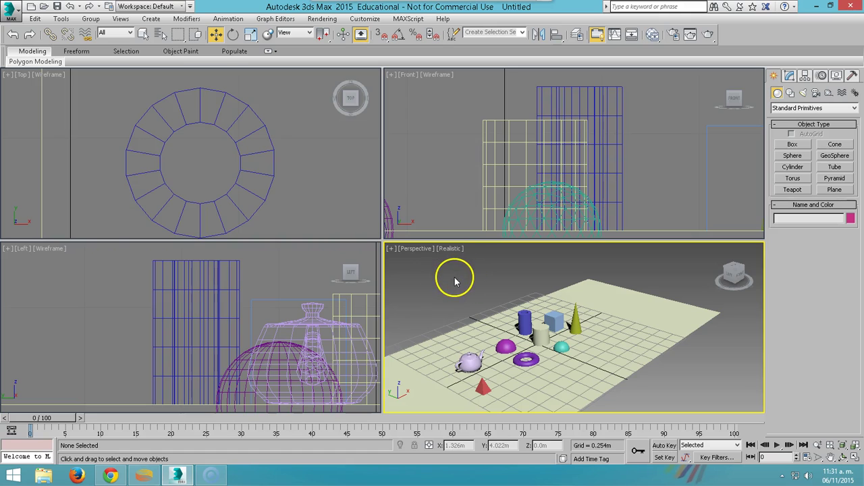
{"action": "key", "text": "z"}
{"action": "left_click", "coordinate": [337, 195]}
{"action": "key", "text": "z"}
{"action": "left_click", "coordinate": [238, 293]}
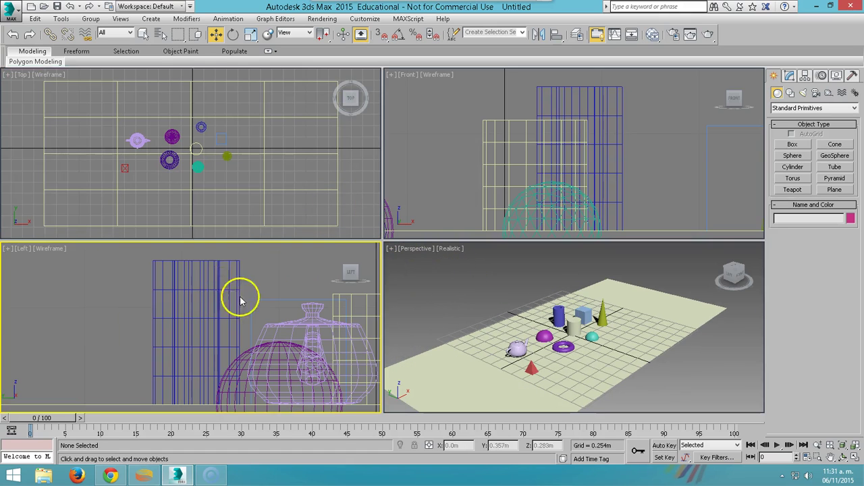
{"action": "key", "text": "z"}
{"action": "left_click", "coordinate": [447, 211]}
{"action": "key", "text": "z"}
{"action": "left_click", "coordinate": [451, 304]}
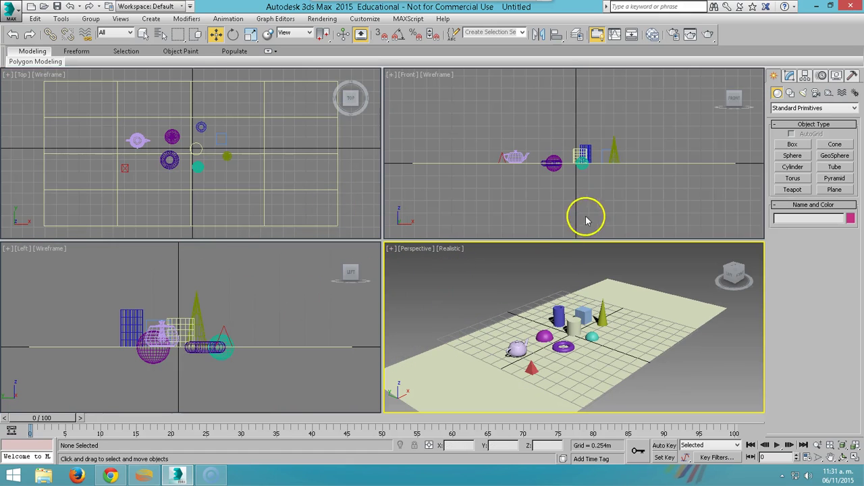
Step: Raise the sphere and the geosphere so they sit on the ground plane
{"action": "left_click", "coordinate": [555, 167]}
{"action": "scroll", "coordinate": [555, 167], "scroll_direction": "up", "scroll_amount": 3}
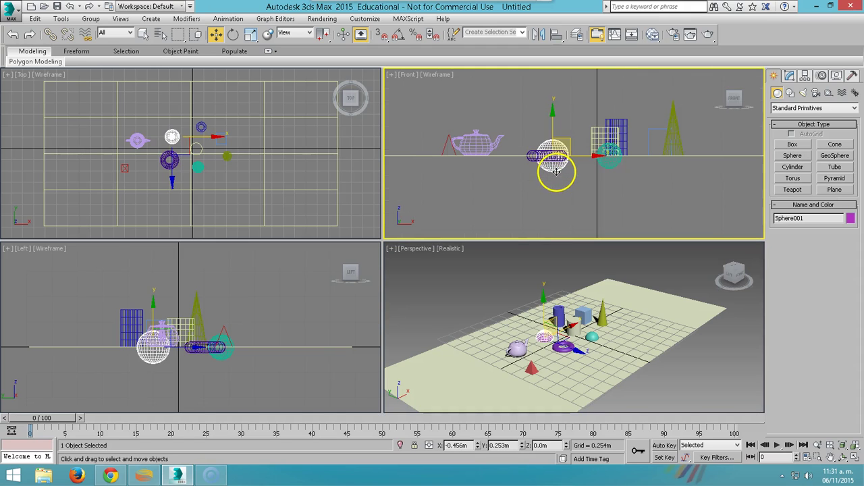
{"action": "right_click", "coordinate": [552, 129]}
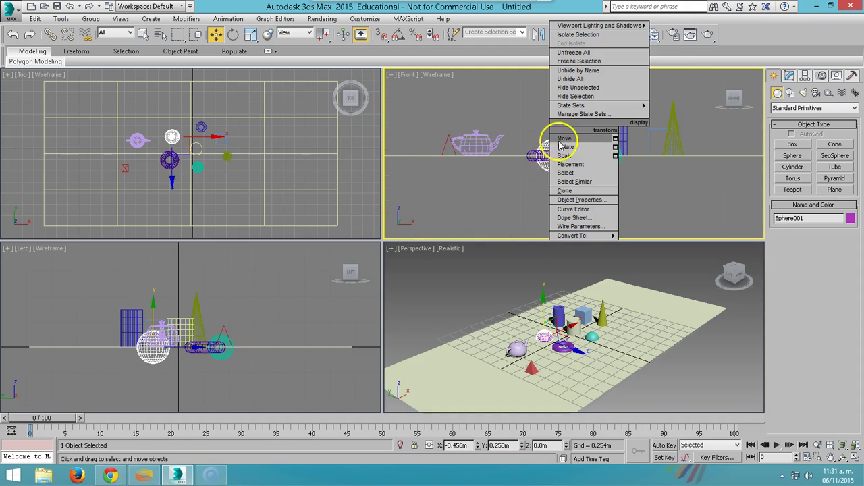
{"action": "left_click", "coordinate": [573, 142]}
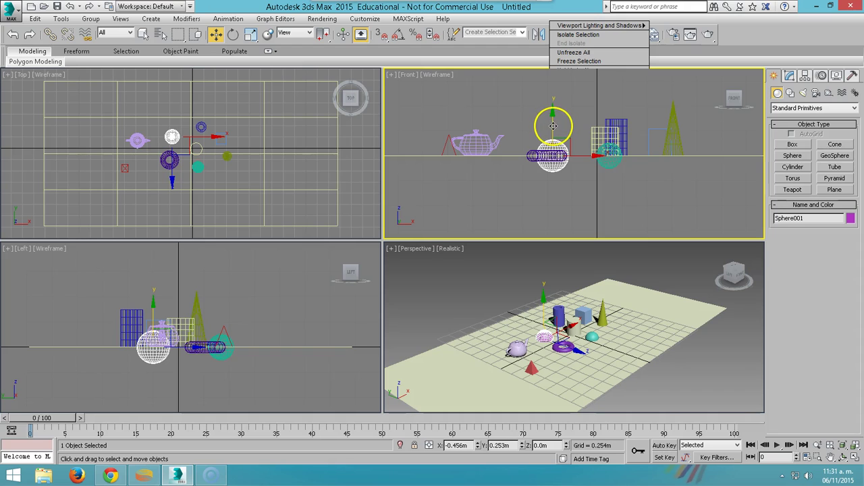
{"action": "mouse_move", "coordinate": [553, 125]}
{"action": "left_mouse_down"}
{"action": "mouse_move", "coordinate": [544, 150]}
{"action": "mouse_move", "coordinate": [549, 129]}
{"action": "left_mouse_up"}
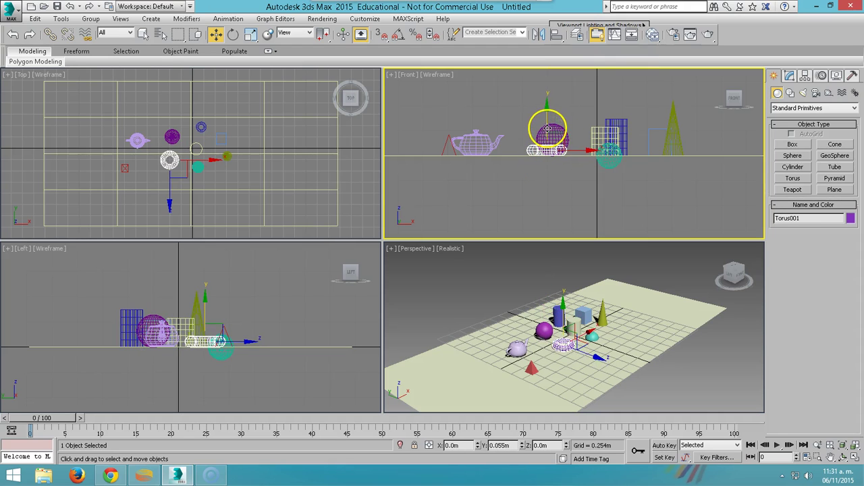
{"action": "left_click_drag", "start_coordinate": [610, 164], "coordinate": [611, 113]}
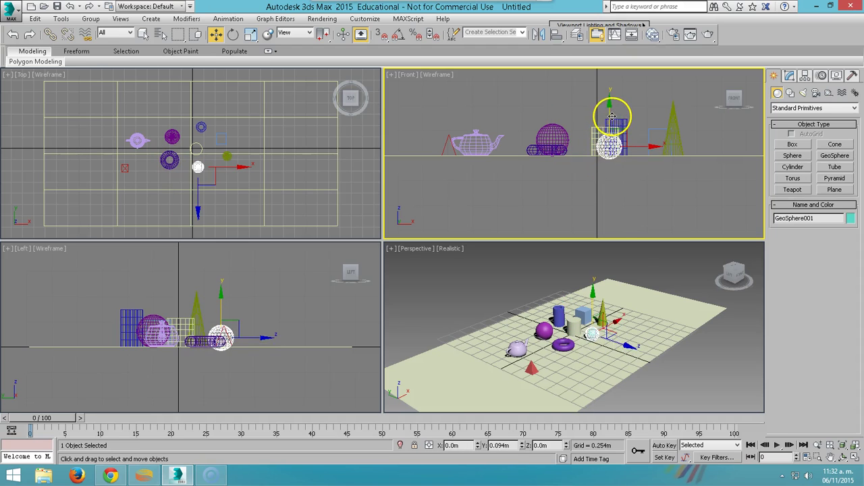
Step: Widen the cone's base radius to 0.125m, try shortening it, and deselect it
{"action": "left_click", "coordinate": [676, 125]}
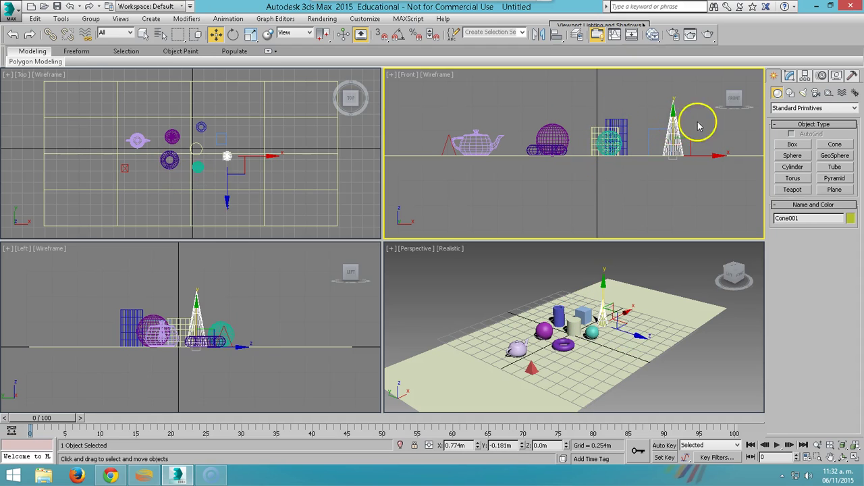
{"action": "left_click", "coordinate": [788, 76]}
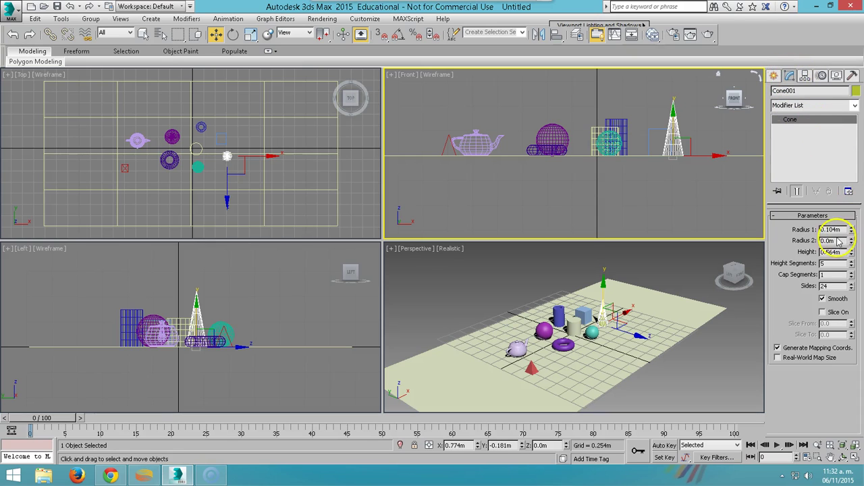
{"action": "left_click_drag", "start_coordinate": [852, 231], "coordinate": [852, 223]}
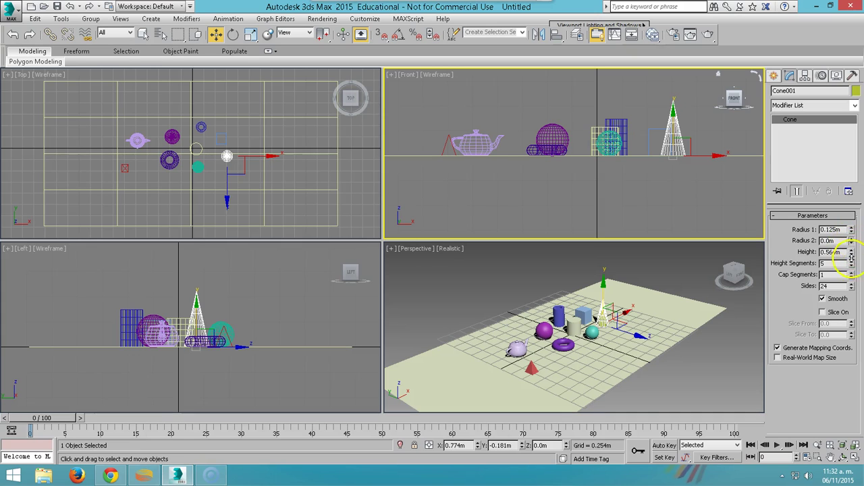
{"action": "left_click_drag", "start_coordinate": [852, 255], "coordinate": [851, 283]}
{"action": "left_click", "coordinate": [544, 181]}
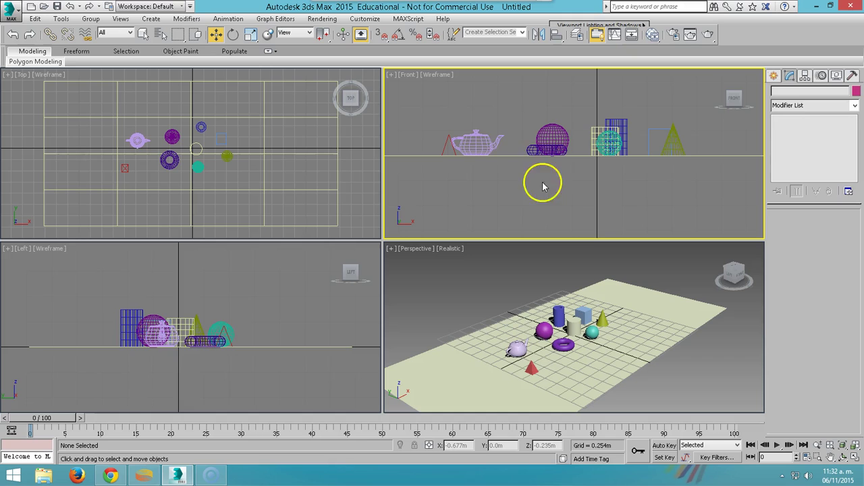
Step: Scale the teapot uniformly to about 112.6%, cancelling a trial height stretch
{"action": "left_click", "coordinate": [483, 138]}
{"action": "right_click", "coordinate": [481, 144]}
{"action": "left_click", "coordinate": [507, 167]}
{"action": "left_click_drag", "start_coordinate": [485, 145], "coordinate": [474, 105]}
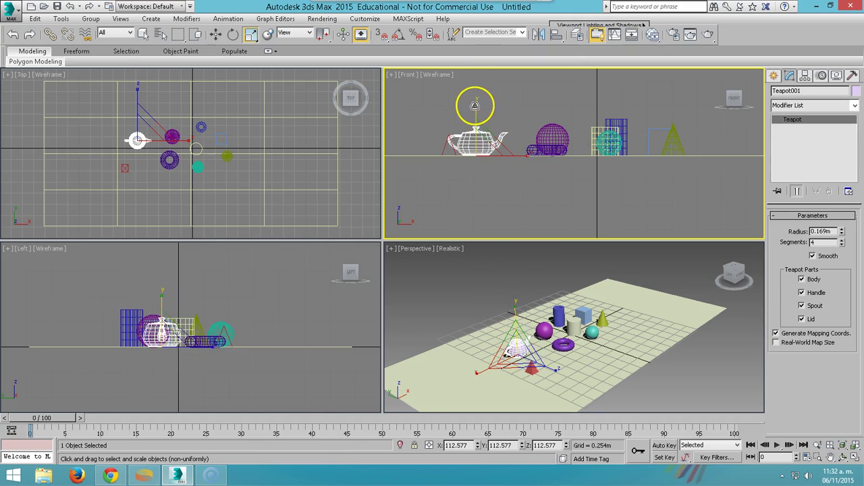
{"action": "left_click_drag", "start_coordinate": [474, 105], "coordinate": [483, 96]}
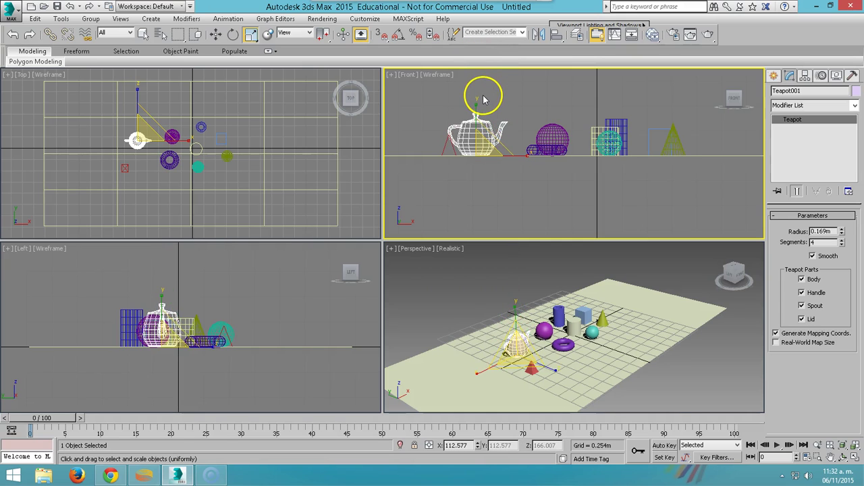
{"action": "right_click", "coordinate": [483, 99]}
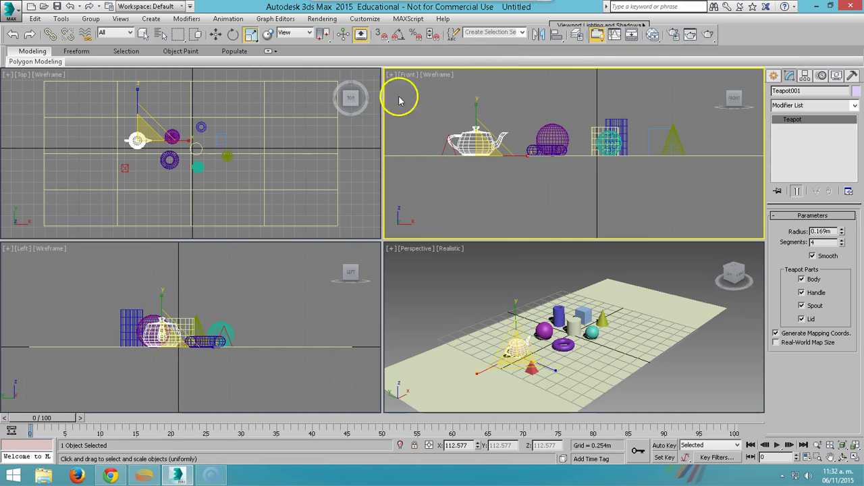
Step: Experiment with rotating the teapot using angle snap (-45° and 50° tilts), then deselect it
{"action": "left_click", "coordinate": [232, 34]}
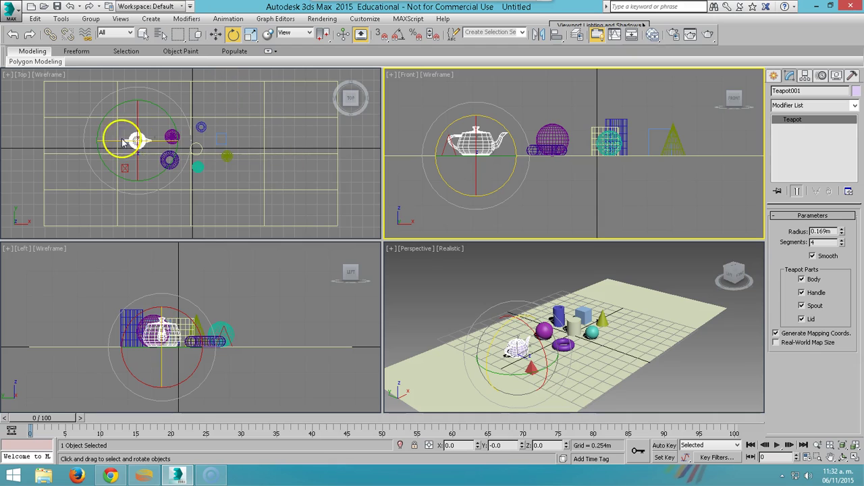
{"action": "mouse_move", "coordinate": [167, 115]}
{"action": "left_mouse_down"}
{"action": "mouse_move", "coordinate": [199, 144]}
{"action": "mouse_move", "coordinate": [164, 80]}
{"action": "left_mouse_up"}
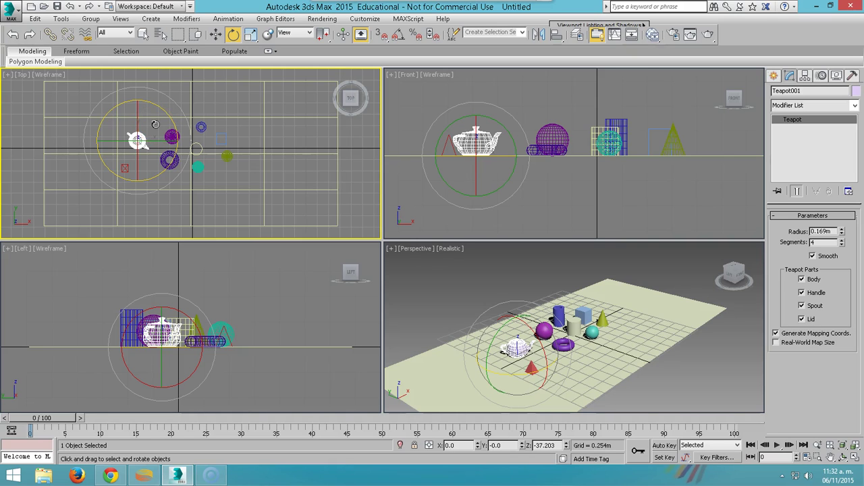
{"action": "left_click_drag", "start_coordinate": [155, 125], "coordinate": [398, 82]}
{"action": "left_click", "coordinate": [399, 35]}
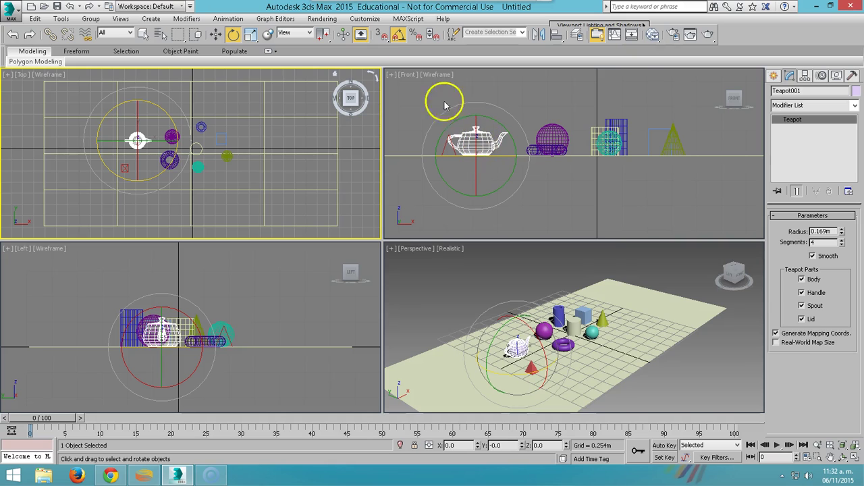
{"action": "left_click_drag", "start_coordinate": [474, 126], "coordinate": [465, 99]}
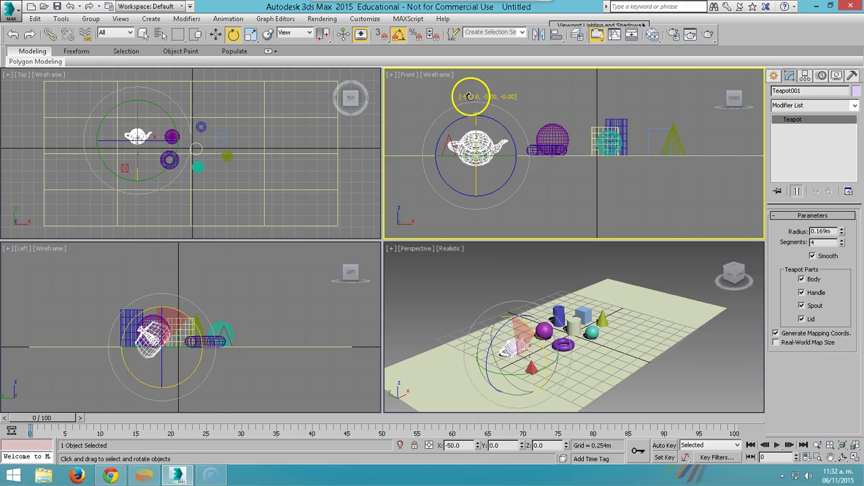
{"action": "mouse_move", "coordinate": [466, 99]}
{"action": "left_mouse_down"}
{"action": "mouse_move", "coordinate": [474, 150]}
{"action": "mouse_move", "coordinate": [484, 139]}
{"action": "mouse_move", "coordinate": [484, 150]}
{"action": "left_mouse_up"}
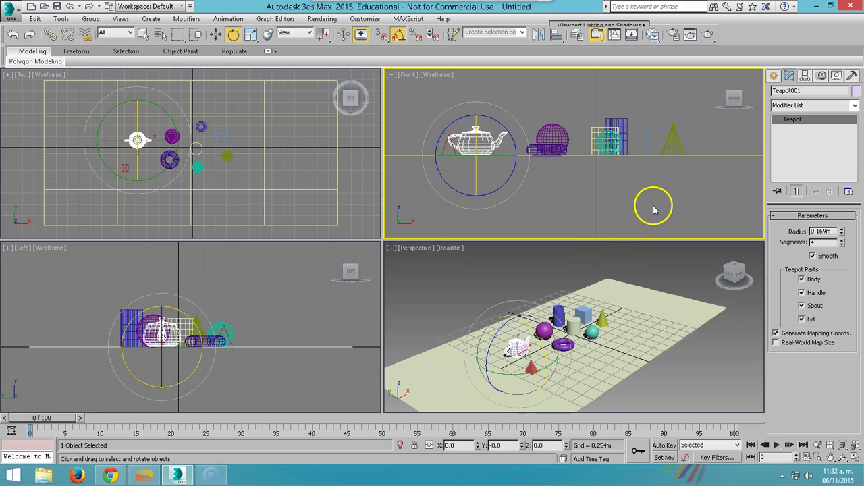
{"action": "left_click", "coordinate": [655, 202]}
{"action": "left_click", "coordinate": [774, 75]}
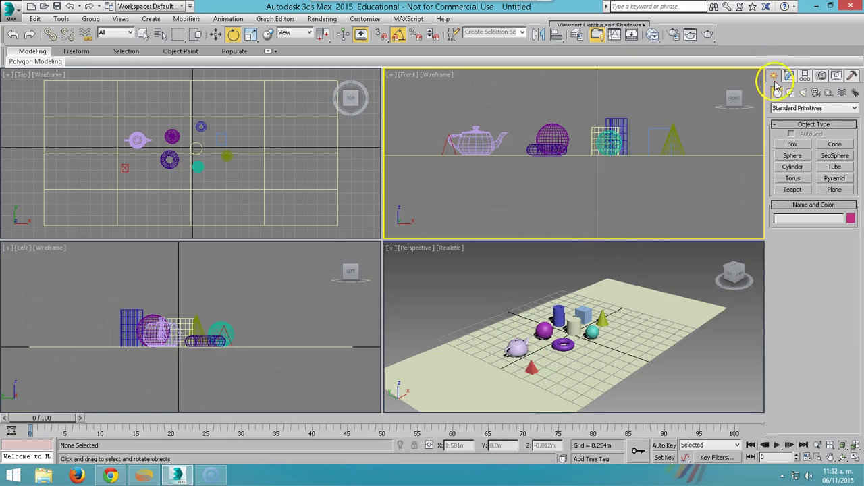
Step: Create an L-Ext wall around the objects: 1.961m and 3.341m sides, 0.121m thick, 0.823m high
{"action": "left_click", "coordinate": [793, 112]}
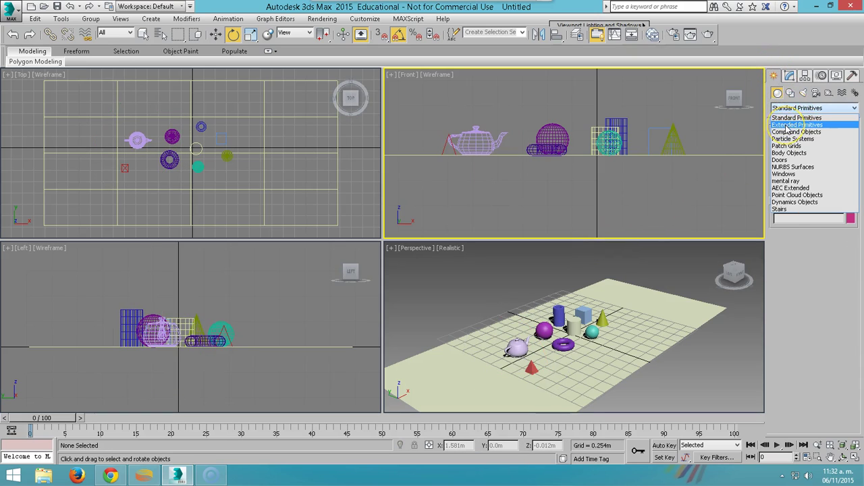
{"action": "left_click", "coordinate": [786, 126]}
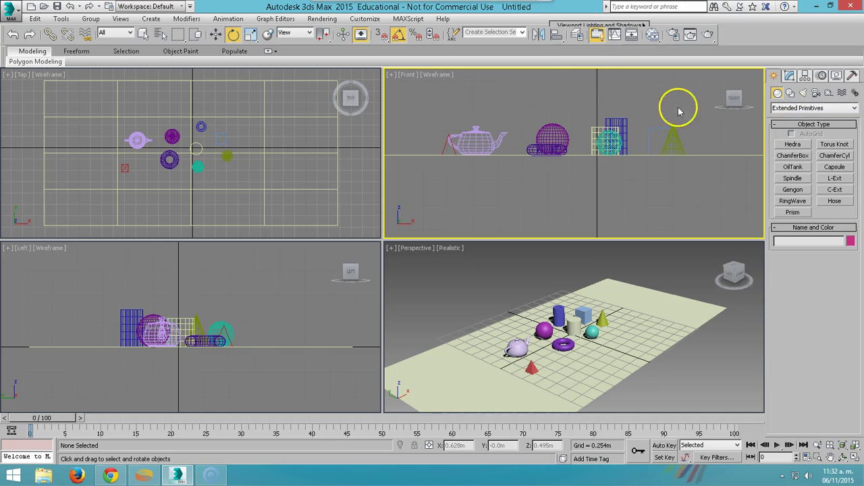
{"action": "left_click", "coordinate": [783, 110]}
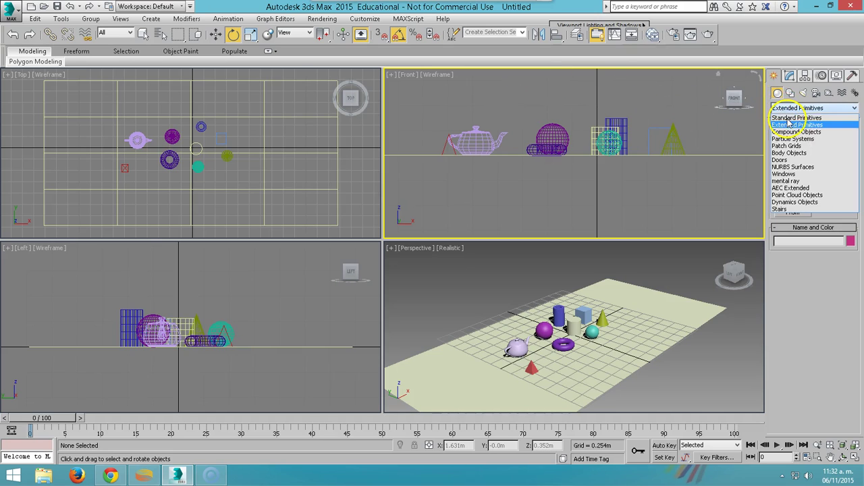
{"action": "left_click", "coordinate": [786, 113]}
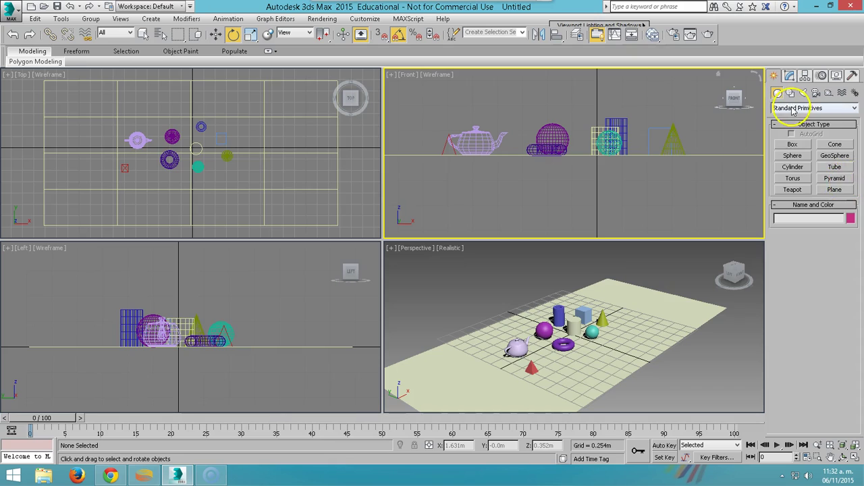
{"action": "left_click", "coordinate": [786, 108]}
{"action": "left_click", "coordinate": [789, 125]}
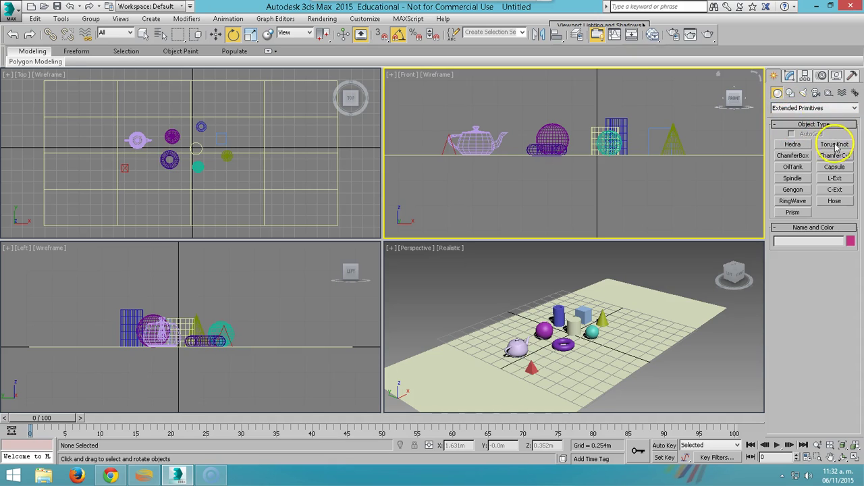
{"action": "left_click", "coordinate": [834, 179]}
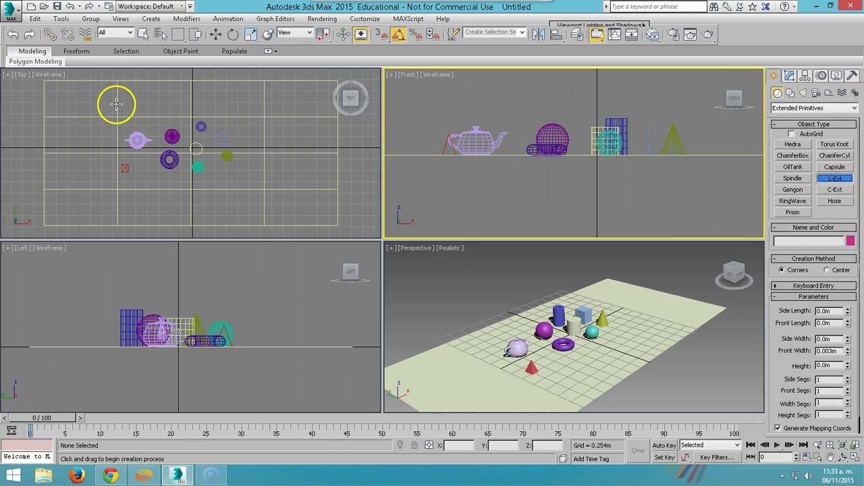
{"action": "mouse_move", "coordinate": [115, 102]}
{"action": "left_mouse_down"}
{"action": "mouse_move", "coordinate": [265, 207]}
{"action": "mouse_move", "coordinate": [239, 164]}
{"action": "mouse_move", "coordinate": [232, 106]}
{"action": "mouse_move", "coordinate": [274, 193]}
{"action": "mouse_move", "coordinate": [258, 206]}
{"action": "mouse_move", "coordinate": [269, 210]}
{"action": "mouse_move", "coordinate": [117, 103]}
{"action": "mouse_move", "coordinate": [259, 203]}
{"action": "mouse_move", "coordinate": [275, 145]}
{"action": "mouse_move", "coordinate": [277, 153]}
{"action": "left_mouse_up"}
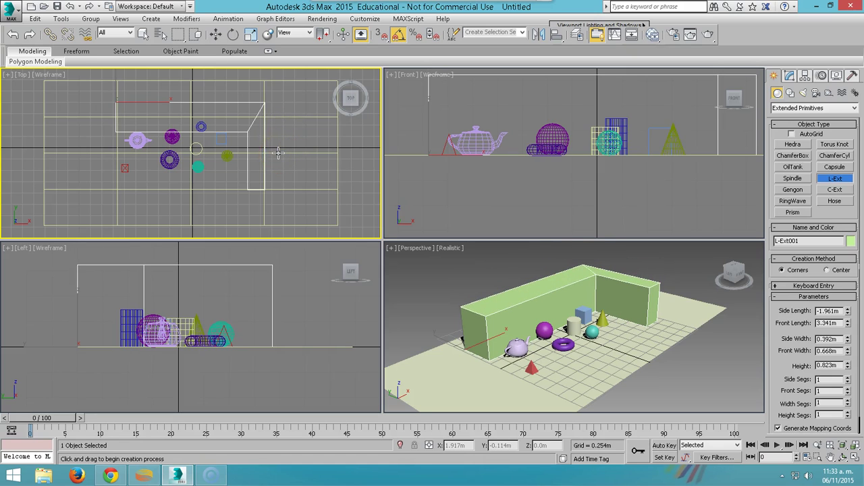
{"action": "left_click", "coordinate": [267, 150]}
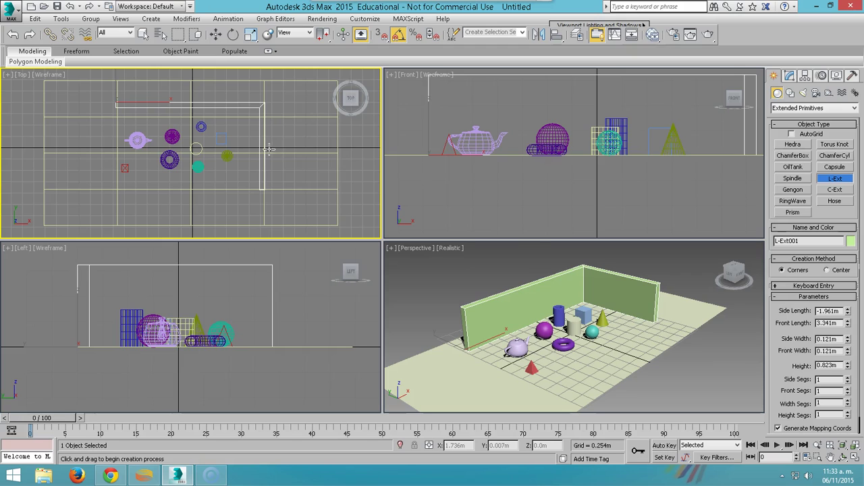
{"action": "left_click", "coordinate": [793, 110]}
Step: Create a new Standard Primitives box 0.793m high in the Front view
{"action": "left_click", "coordinate": [776, 98]}
{"action": "left_click", "coordinate": [803, 108]}
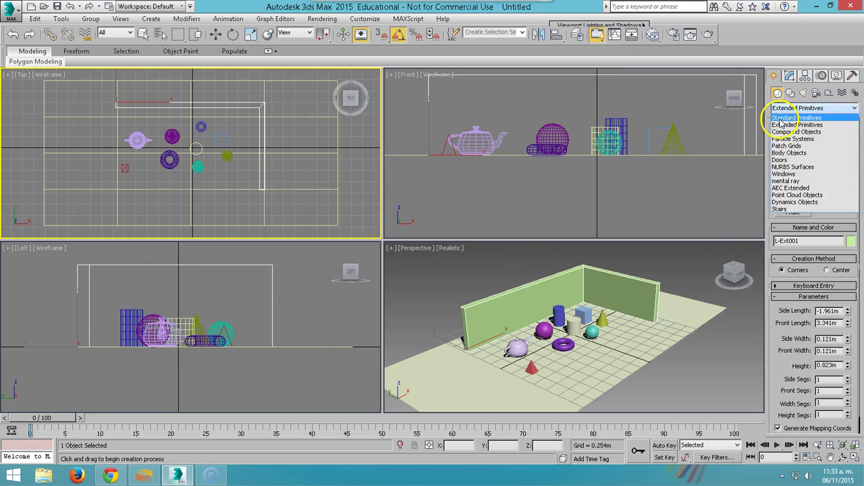
{"action": "left_click", "coordinate": [796, 117]}
{"action": "left_click", "coordinate": [792, 144]}
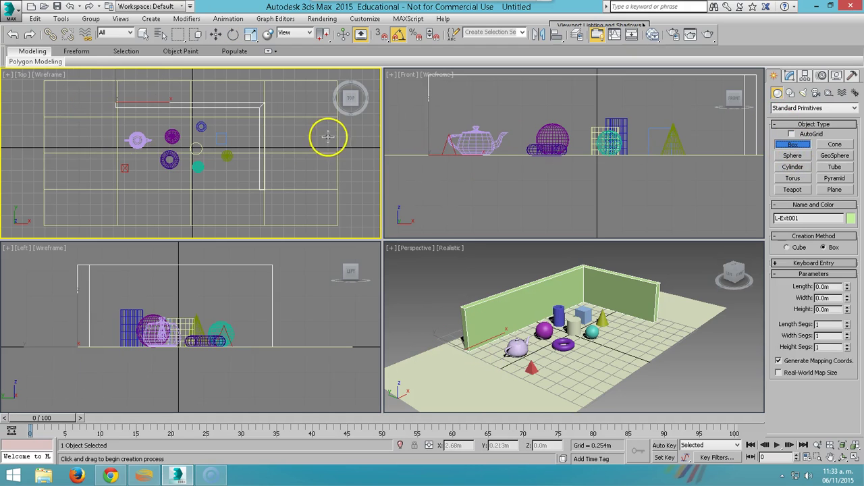
{"action": "middle_click_drag", "start_coordinate": [481, 155], "coordinate": [472, 193]}
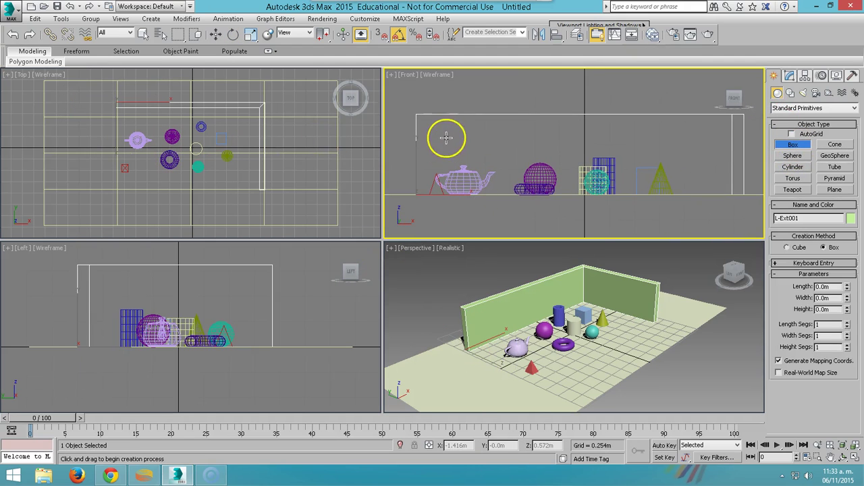
{"action": "left_click_drag", "start_coordinate": [439, 122], "coordinate": [445, 142]}
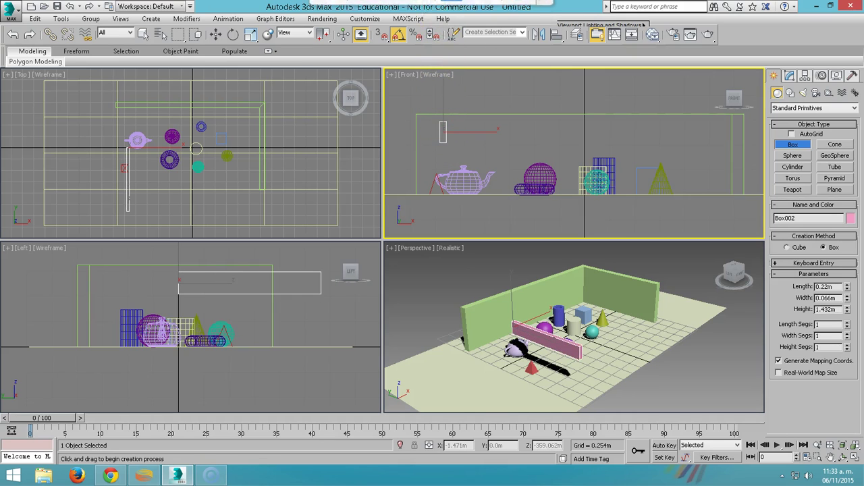
{"action": "left_click", "coordinate": [449, 65]}
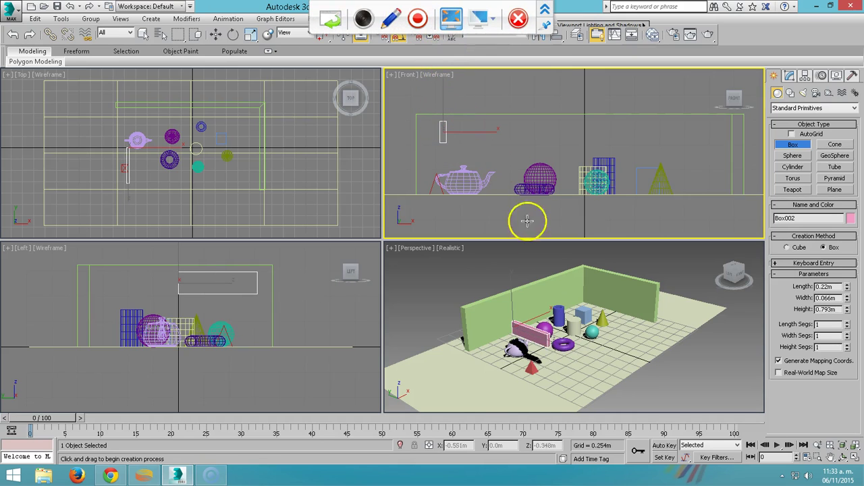
Step: Stretch the box into a long bar and move it onto the top of the L-shaped wall
{"action": "left_click", "coordinate": [527, 329]}
{"action": "right_click", "coordinate": [532, 337]}
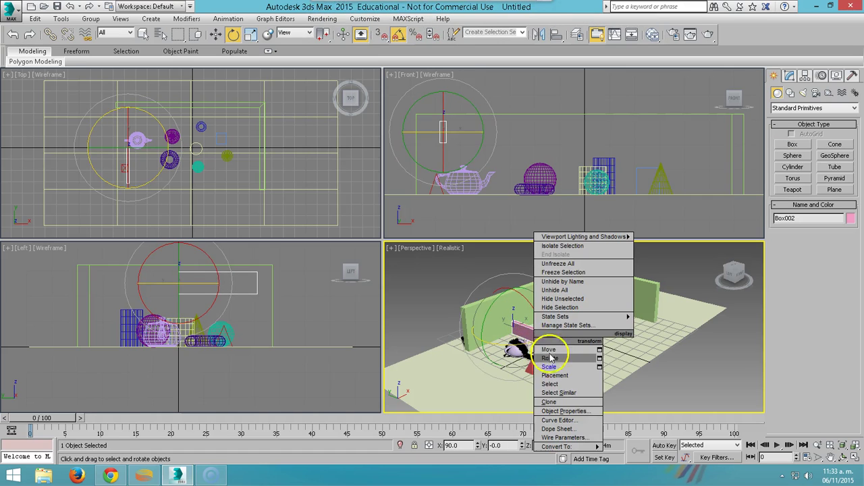
{"action": "left_click", "coordinate": [548, 366]}
{"action": "left_click_drag", "start_coordinate": [545, 333], "coordinate": [607, 370]}
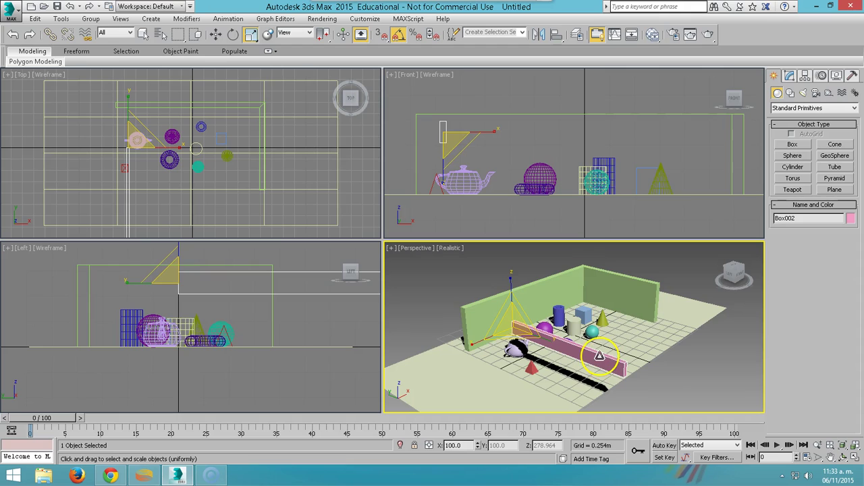
{"action": "key", "text": "w"}
{"action": "left_click_drag", "start_coordinate": [495, 320], "coordinate": [451, 297]}
{"action": "scroll", "coordinate": [196, 145], "scroll_direction": "down", "scroll_amount": 2}
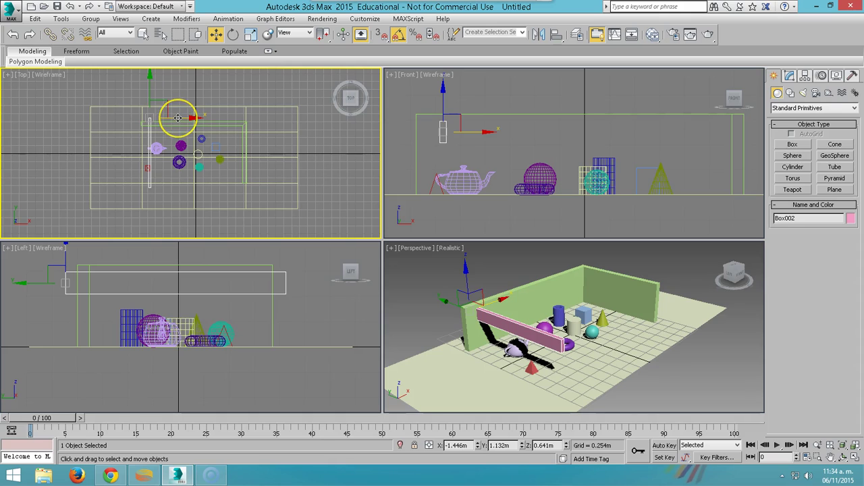
Step: Shift-clone the beam into five evenly spaced copies, Box003 to Box007, replacing a first four-copy attempt
{"action": "left_click_drag", "start_coordinate": [177, 117], "coordinate": [191, 118], "text": "shift"}
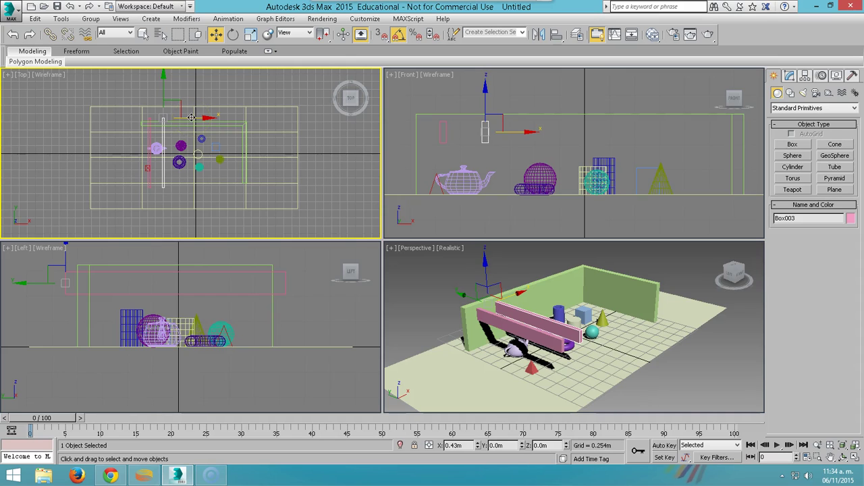
{"action": "left_click_drag", "start_coordinate": [192, 120], "coordinate": [192, 120], "text": "shift"}
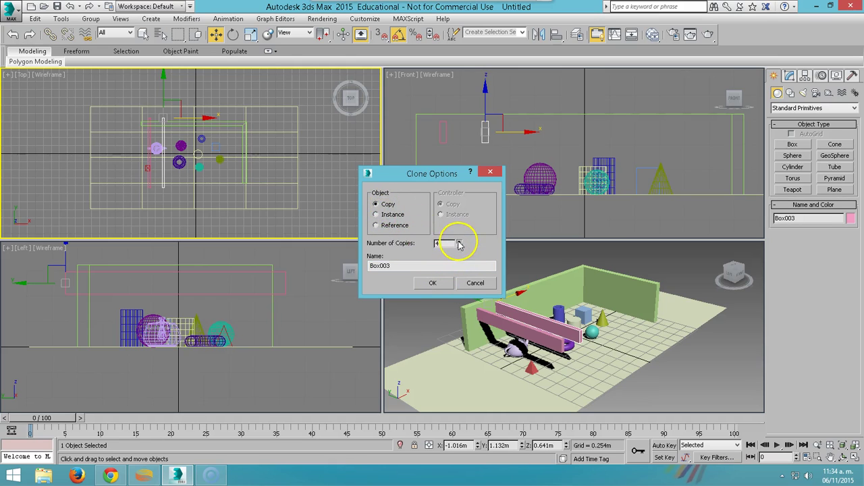
{"action": "left_click", "coordinate": [433, 283]}
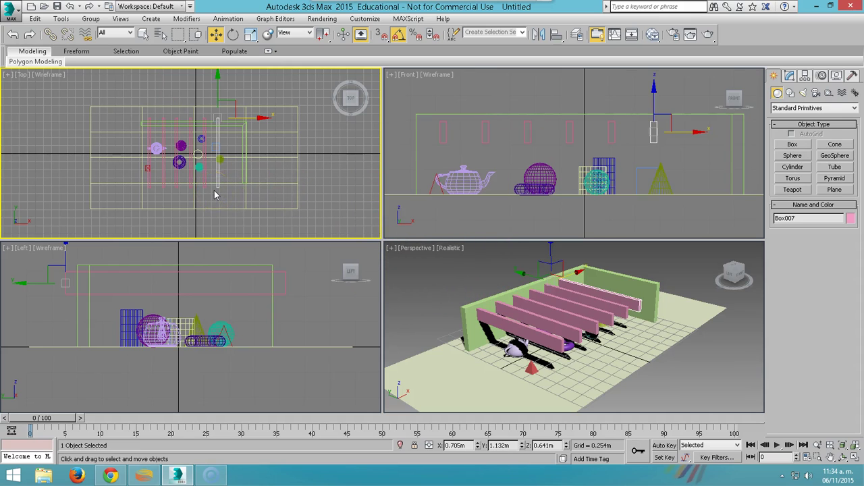
{"action": "key", "text": "ctrl+z"}
{"action": "left_click_drag", "start_coordinate": [182, 117], "coordinate": [200, 115], "text": "shift"}
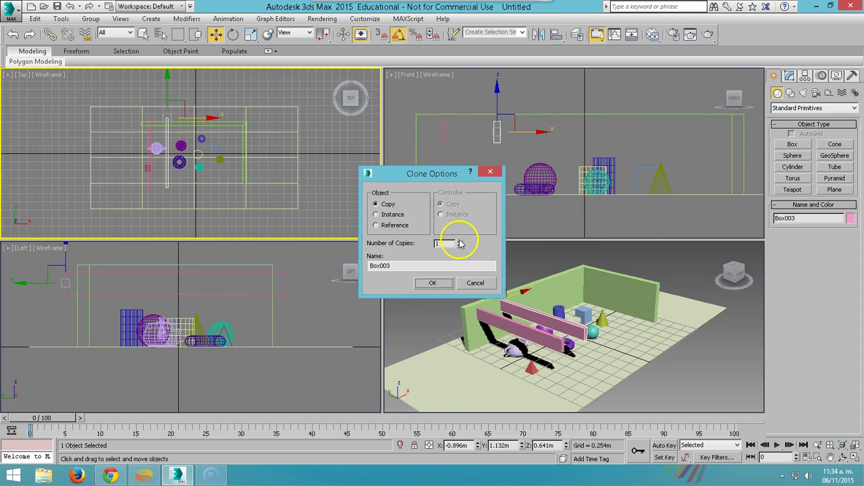
{"action": "left_click", "coordinate": [436, 283]}
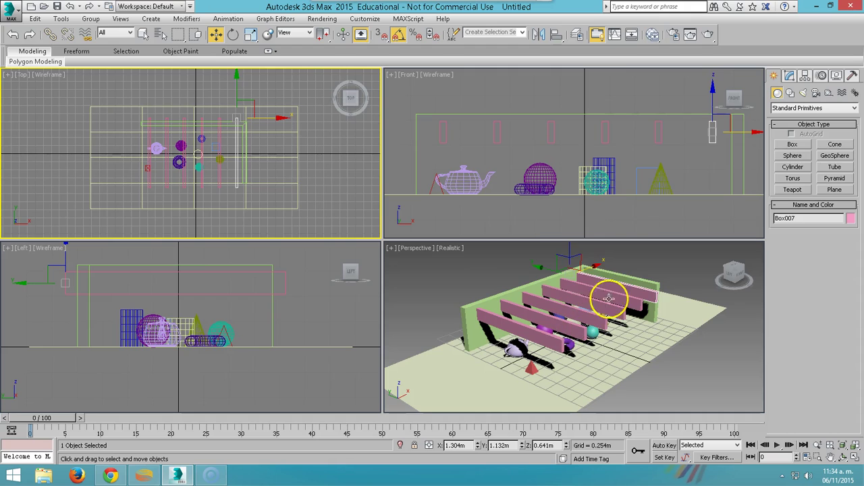
Step: Clone a beam rotated 90° so the copy lies crosswise
{"action": "right_click", "coordinate": [236, 154]}
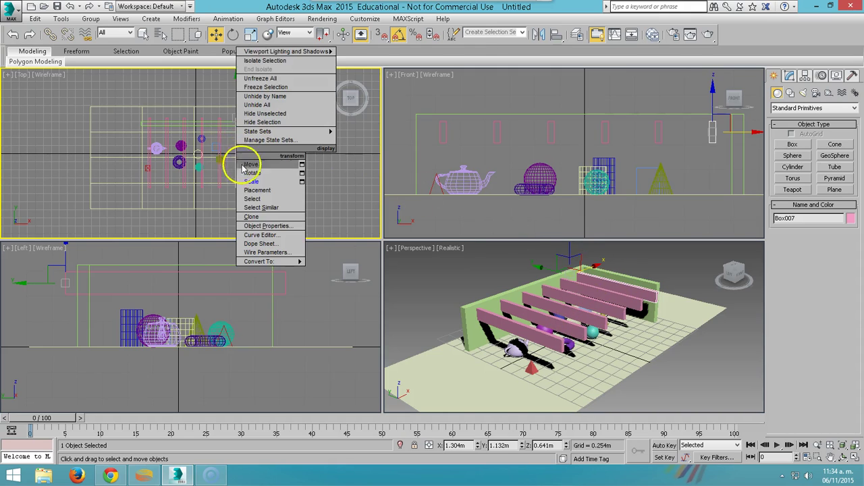
{"action": "left_click", "coordinate": [249, 173]}
{"action": "left_click_drag", "start_coordinate": [276, 115], "coordinate": [298, 132], "text": "shift"}
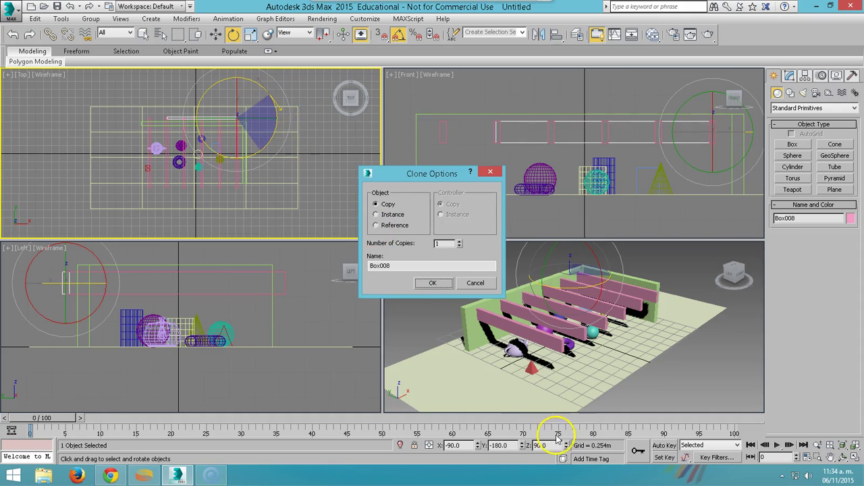
{"action": "left_click", "coordinate": [424, 282]}
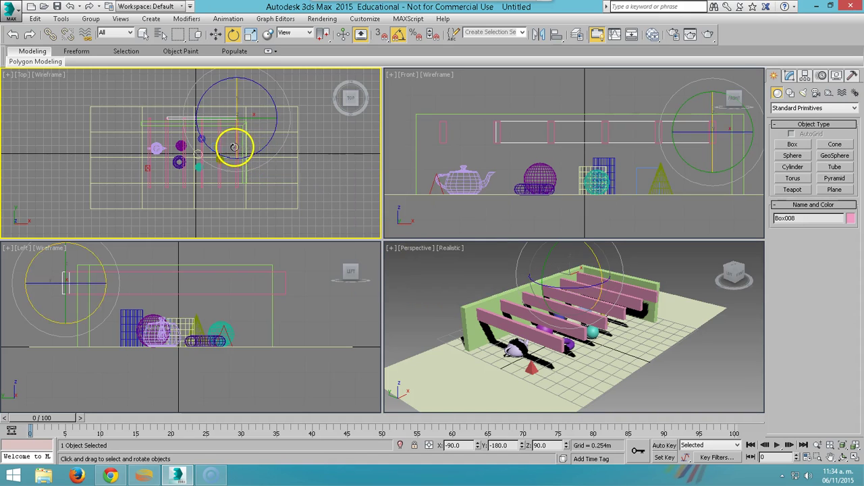
Step: Lengthen the crosswise beam with non-uniform scale and move it into place under the beams
{"action": "key", "text": "r"}
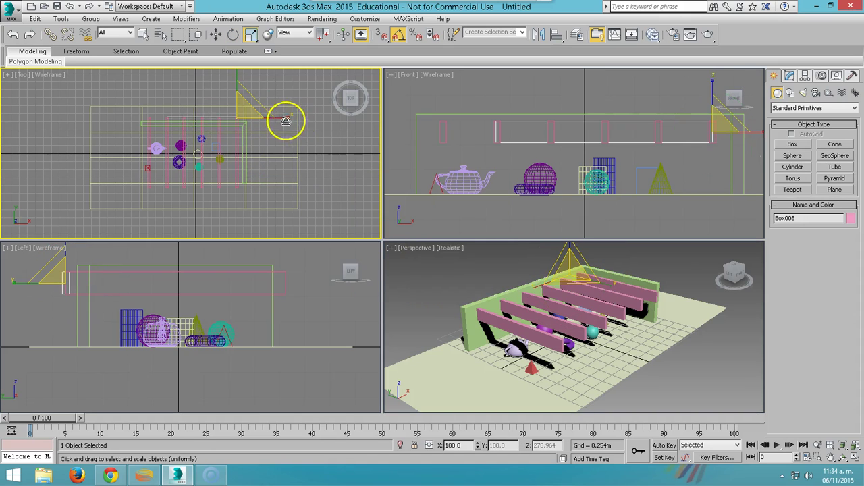
{"action": "key", "text": "r"}
{"action": "left_click_drag", "start_coordinate": [286, 117], "coordinate": [309, 120]}
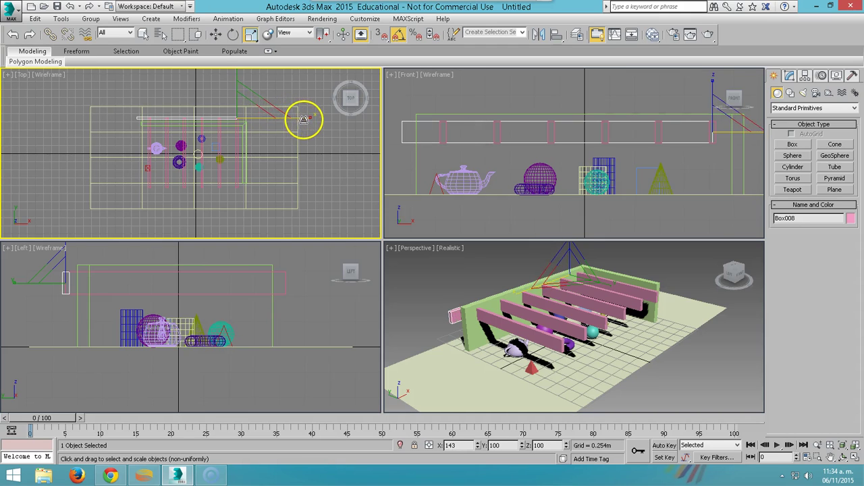
{"action": "key", "text": "w"}
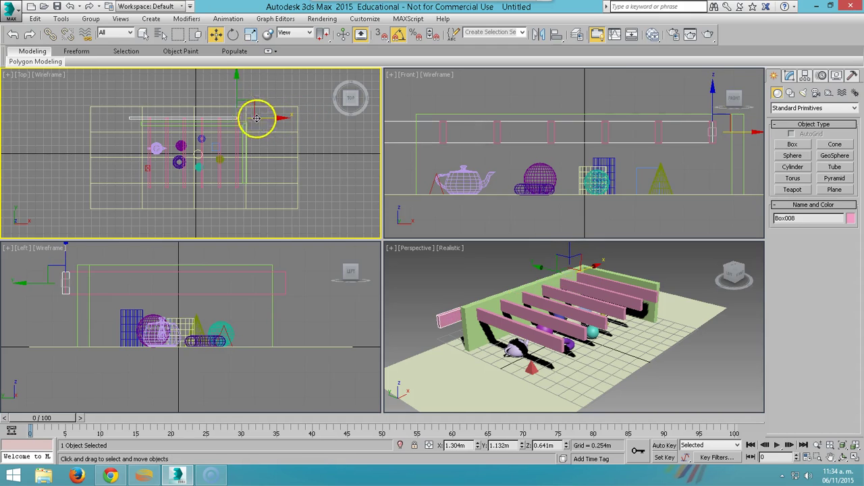
{"action": "left_click_drag", "start_coordinate": [236, 85], "coordinate": [241, 148]}
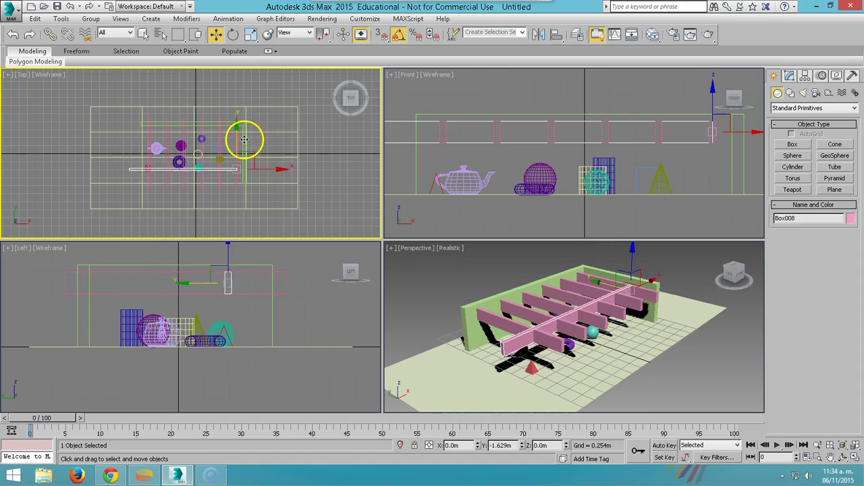
{"action": "left_click_drag", "start_coordinate": [269, 178], "coordinate": [283, 178]}
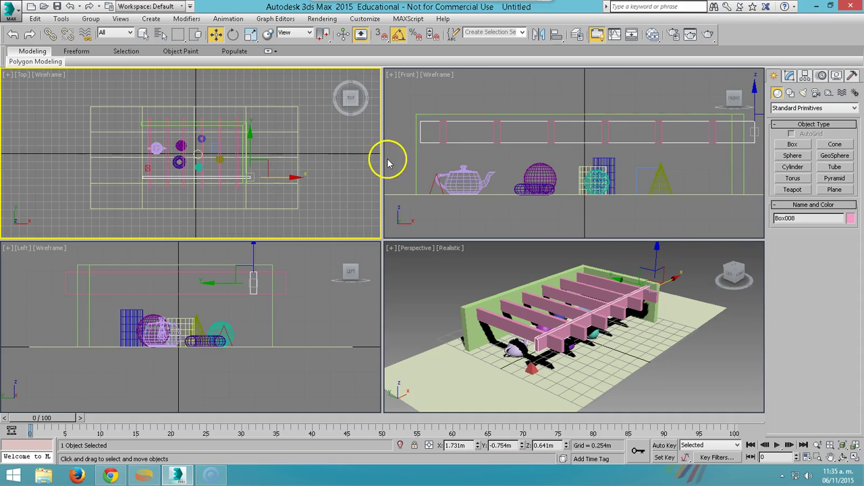
{"action": "scroll", "coordinate": [505, 140], "scroll_direction": "down", "scroll_amount": 2}
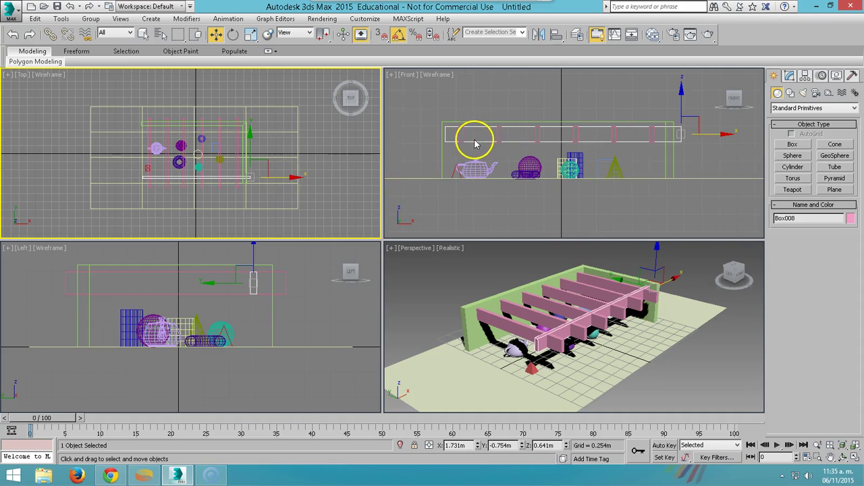
Step: In the Front view, clone the cross beam rotated 90° into an upright copy
{"action": "left_click", "coordinate": [478, 140]}
{"action": "left_click", "coordinate": [497, 160]}
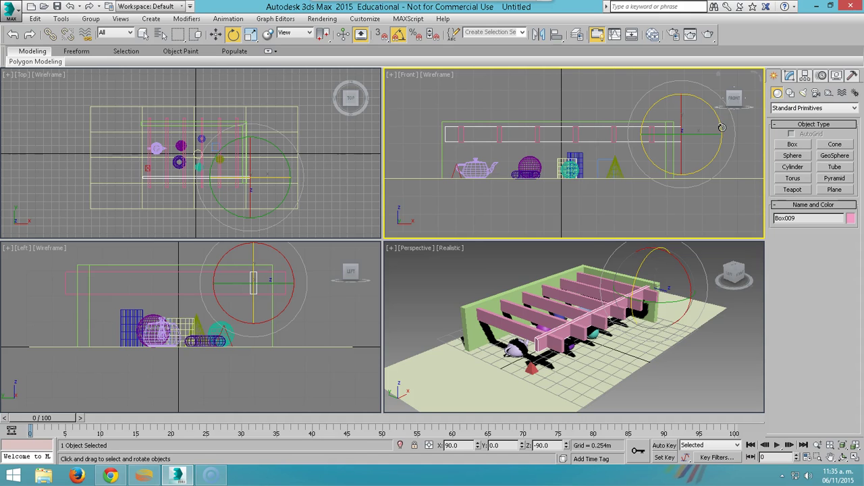
{"action": "left_click_drag", "start_coordinate": [722, 127], "coordinate": [720, 178]}
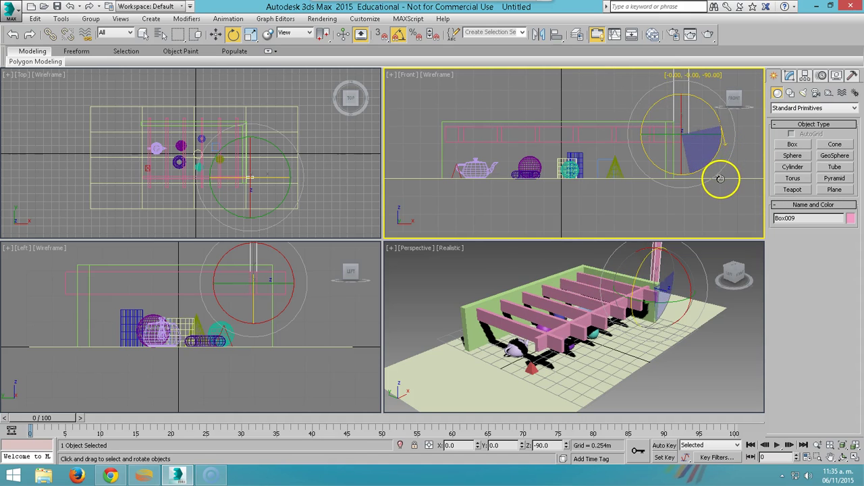
{"action": "left_click", "coordinate": [432, 283]}
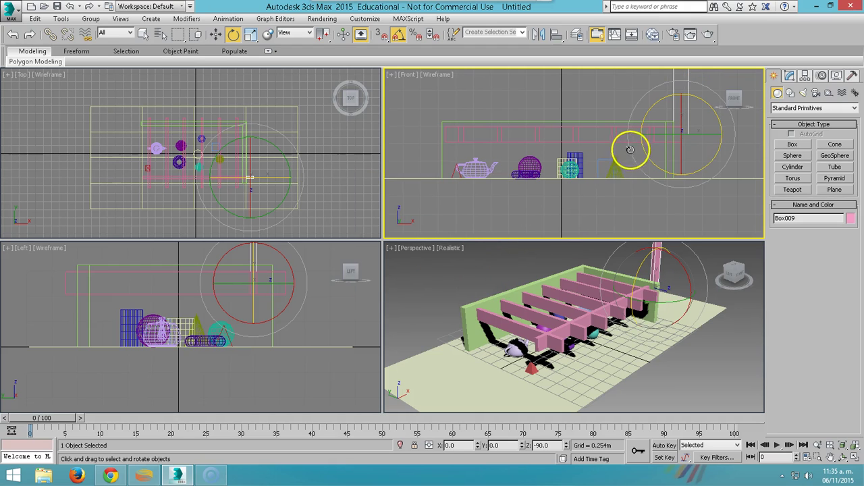
{"action": "scroll", "coordinate": [623, 159], "scroll_direction": "down", "scroll_amount": 3}
{"action": "scroll", "coordinate": [623, 159], "scroll_direction": "down", "scroll_amount": 2}
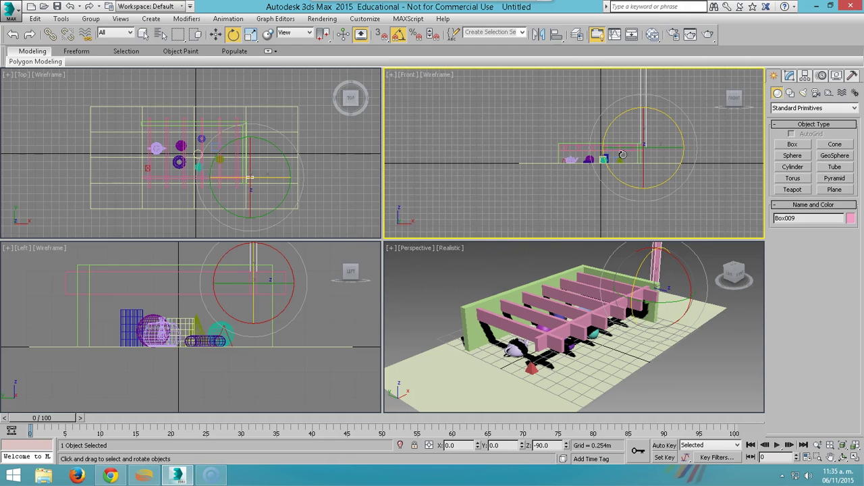
Step: Shorten the upright post to 42% height and lower it under the cross beam to the ground
{"action": "key", "text": "r"}
{"action": "mouse_move", "coordinate": [641, 99]}
{"action": "left_mouse_down"}
{"action": "mouse_move", "coordinate": [649, 154]}
{"action": "mouse_move", "coordinate": [580, 149]}
{"action": "left_mouse_up"}
{"action": "key", "text": "w"}
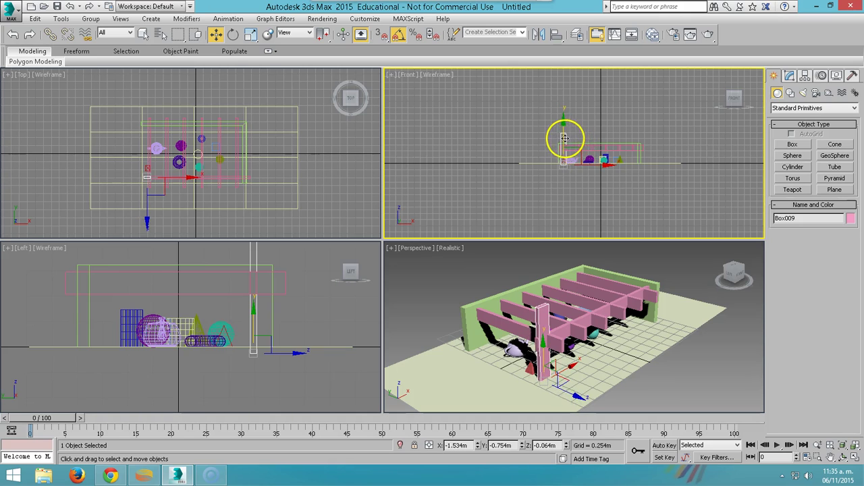
{"action": "scroll", "coordinate": [565, 145], "scroll_direction": "up", "scroll_amount": 3}
{"action": "left_click", "coordinate": [563, 155]}
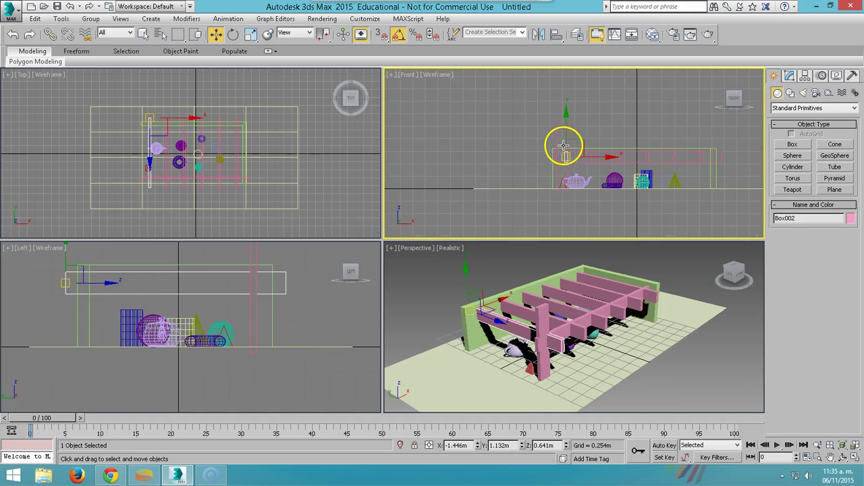
{"action": "left_click_drag", "start_coordinate": [558, 127], "coordinate": [590, 214]}
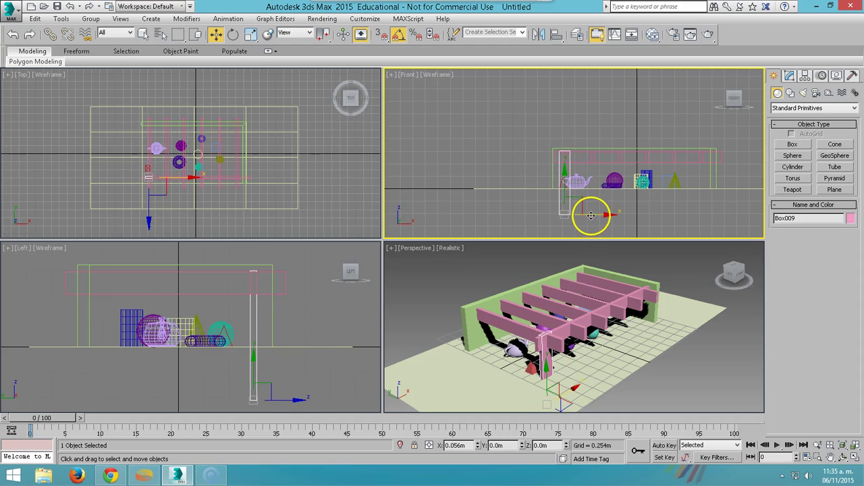
{"action": "mouse_move", "coordinate": [638, 368]}
{"action": "middle_mouse_down", "text": "alt"}
{"action": "mouse_move", "coordinate": [613, 306]}
{"action": "mouse_move", "coordinate": [638, 353]}
{"action": "mouse_move", "coordinate": [626, 375]}
{"action": "middle_mouse_up", "text": "alt"}
{"action": "scroll", "coordinate": [609, 361], "scroll_direction": "up", "scroll_amount": 5}
{"action": "scroll", "coordinate": [609, 361], "scroll_direction": "down", "scroll_amount": 5}
Step: Scale the ground plane non-uniformly to about 278% along X and 406% along Y
{"action": "left_click", "coordinate": [608, 358]}
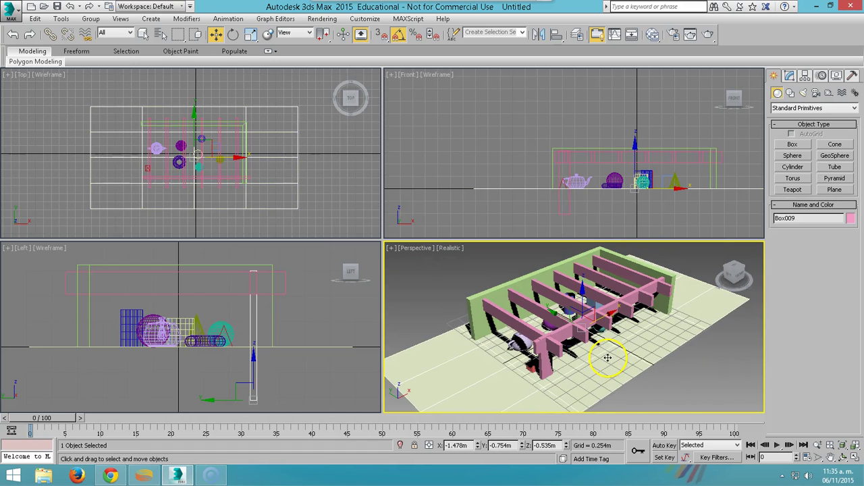
{"action": "right_click", "coordinate": [486, 363]}
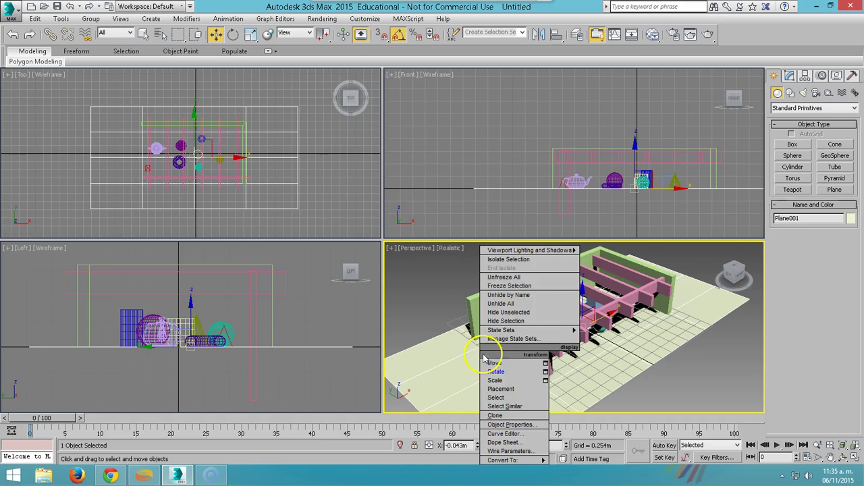
{"action": "left_click", "coordinate": [500, 390]}
{"action": "mouse_move", "coordinate": [617, 347]}
{"action": "left_mouse_down"}
{"action": "mouse_move", "coordinate": [573, 366]}
{"action": "mouse_move", "coordinate": [490, 356]}
{"action": "left_mouse_up"}
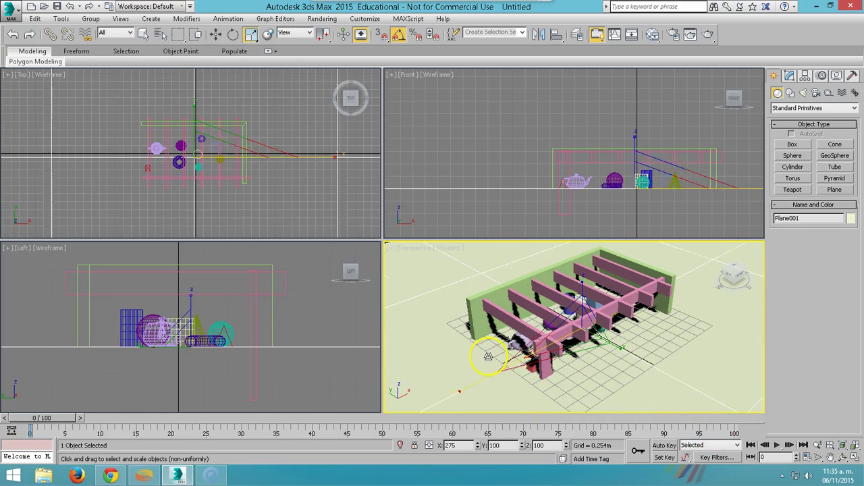
{"action": "middle_click_drag", "start_coordinate": [492, 356], "coordinate": [511, 336], "text": "alt"}
{"action": "scroll", "coordinate": [511, 343], "scroll_direction": "up", "scroll_amount": 2}
{"action": "scroll", "coordinate": [530, 347], "scroll_direction": "up", "scroll_amount": 2}
{"action": "scroll", "coordinate": [498, 337], "scroll_direction": "up", "scroll_amount": 2}
{"action": "mouse_move", "coordinate": [473, 333]}
{"action": "middle_mouse_down", "text": "alt"}
{"action": "mouse_move", "coordinate": [549, 343]}
{"action": "mouse_move", "coordinate": [518, 349]}
{"action": "mouse_move", "coordinate": [523, 366]}
{"action": "mouse_move", "coordinate": [522, 347]}
{"action": "mouse_move", "coordinate": [501, 338]}
{"action": "mouse_move", "coordinate": [536, 342]}
{"action": "middle_mouse_up", "text": "alt"}
{"action": "scroll", "coordinate": [193, 152], "scroll_direction": "up", "scroll_amount": 2}
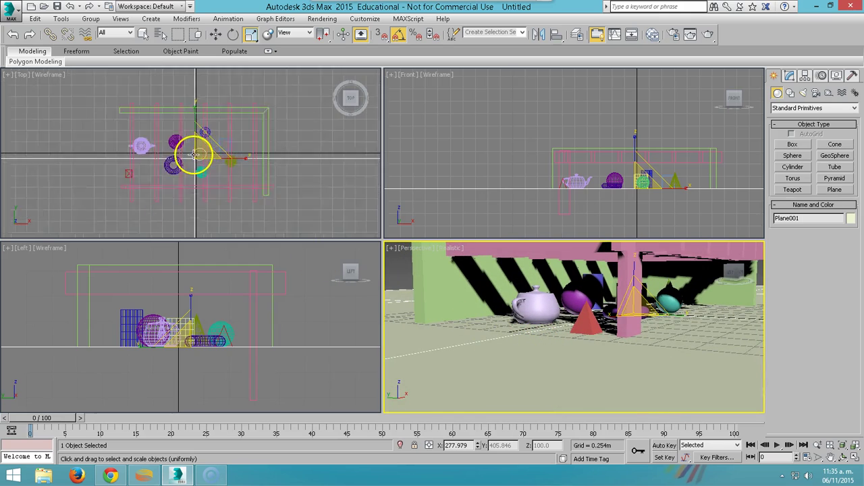
{"action": "scroll", "coordinate": [193, 152], "scroll_direction": "up", "scroll_amount": 4}
Step: Delete the small cone, the small round object, the teal sphere and the red cone
{"action": "left_click", "coordinate": [94, 138]}
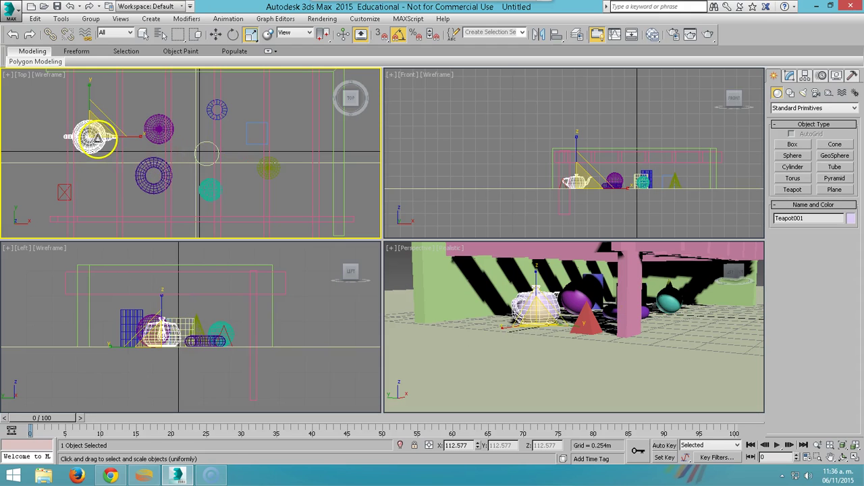
{"action": "left_click", "coordinate": [156, 177]}
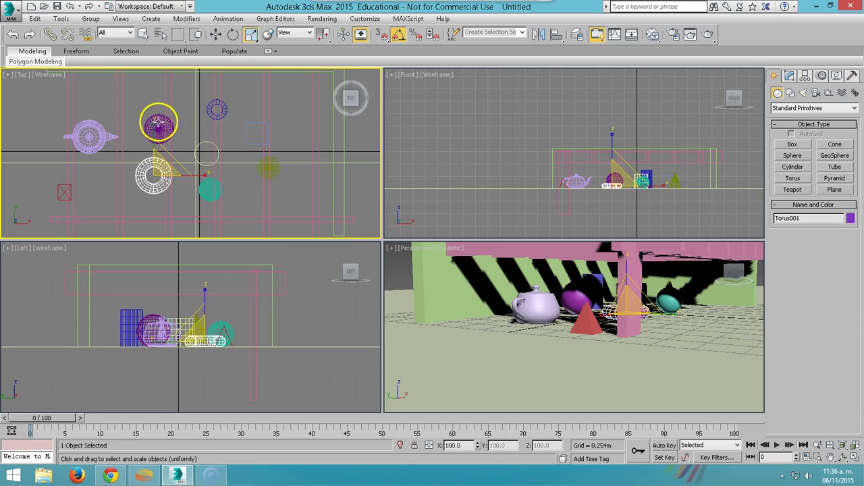
{"action": "left_click", "coordinate": [107, 135]}
{"action": "left_click", "coordinate": [216, 113]}
{"action": "left_click", "coordinate": [245, 138]}
{"action": "left_click", "coordinate": [247, 139]}
{"action": "left_click", "coordinate": [256, 168]}
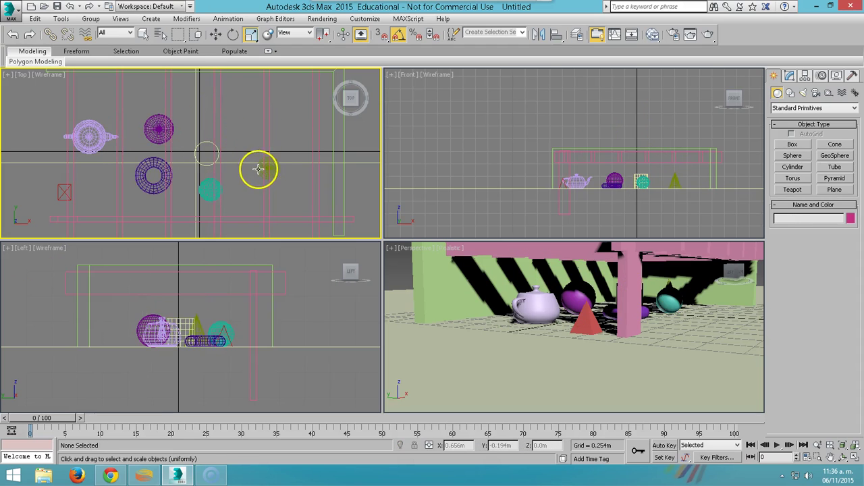
{"action": "left_click", "coordinate": [262, 169]}
{"action": "key", "text": "Delete"}
{"action": "left_click", "coordinate": [205, 148]}
{"action": "key", "text": "Delete"}
{"action": "left_click", "coordinate": [210, 187]}
{"action": "key", "text": "Delete"}
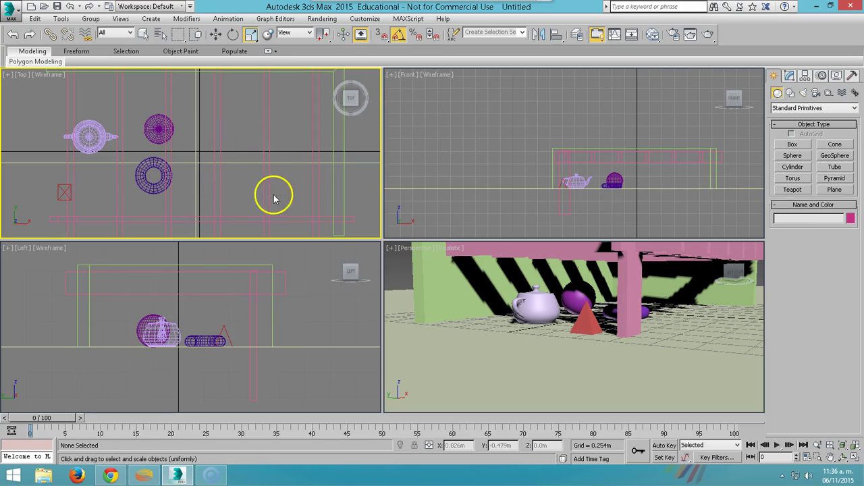
{"action": "left_click", "coordinate": [58, 195]}
{"action": "key", "text": "Delete"}
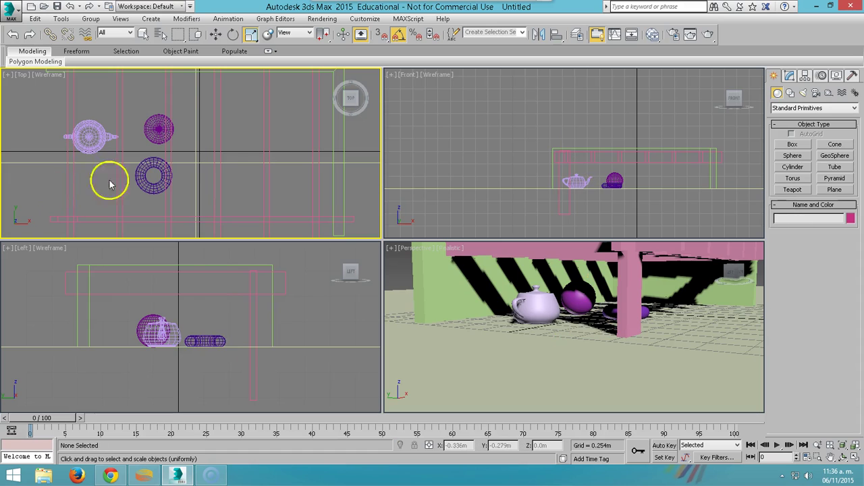
Step: Shrink the teapot, and shrink the torus uniformly to 64.455%
{"action": "middle_click_drag", "start_coordinate": [608, 313], "coordinate": [601, 344]}
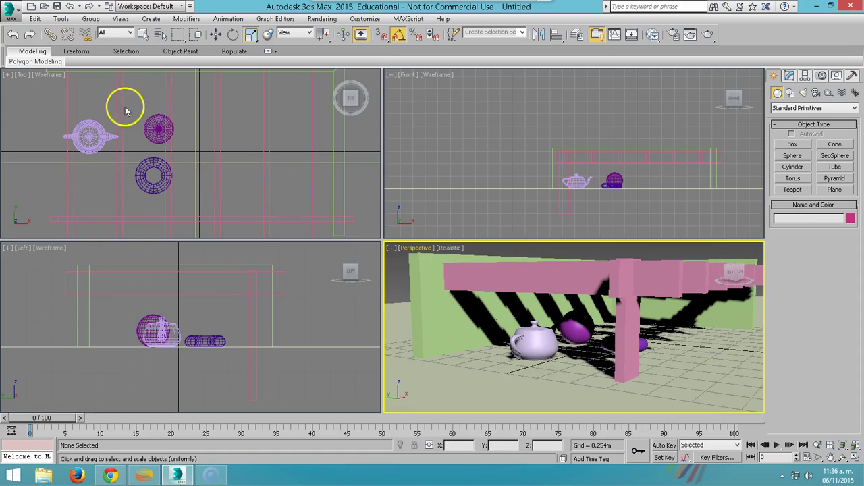
{"action": "left_click", "coordinate": [89, 135]}
{"action": "left_click_drag", "start_coordinate": [93, 135], "coordinate": [96, 164]}
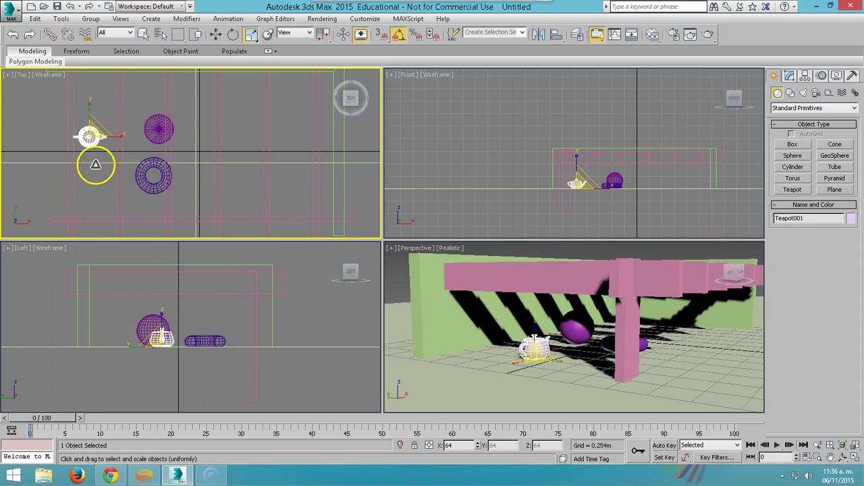
{"action": "left_click", "coordinate": [154, 128]}
{"action": "left_click", "coordinate": [153, 166]}
{"action": "mouse_move", "coordinate": [155, 170]}
{"action": "left_mouse_down"}
{"action": "mouse_move", "coordinate": [158, 196]}
{"action": "mouse_move", "coordinate": [166, 179]}
{"action": "left_mouse_up"}
Step: Lower the torus and the sphere slightly, leaving the sphere at Z 0.116m
{"action": "scroll", "coordinate": [648, 355], "scroll_direction": "up", "scroll_amount": 3}
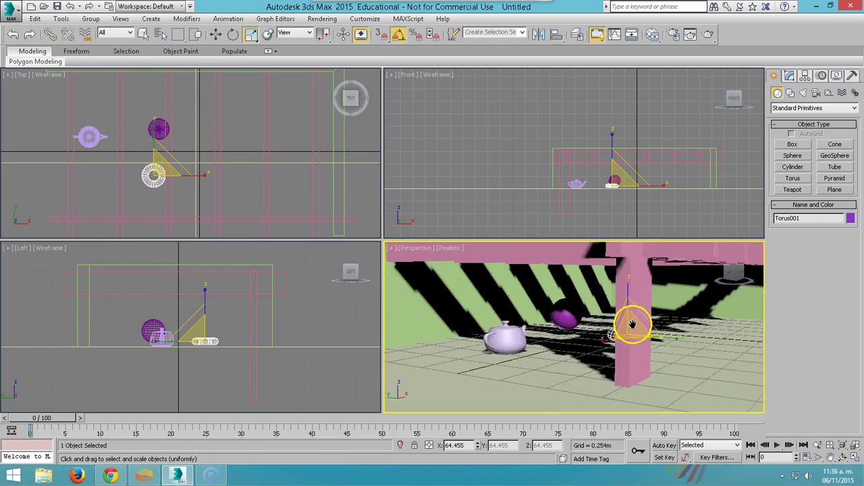
{"action": "scroll", "coordinate": [648, 355], "scroll_direction": "up", "scroll_amount": 2}
{"action": "scroll", "coordinate": [655, 310], "scroll_direction": "up", "scroll_amount": 2}
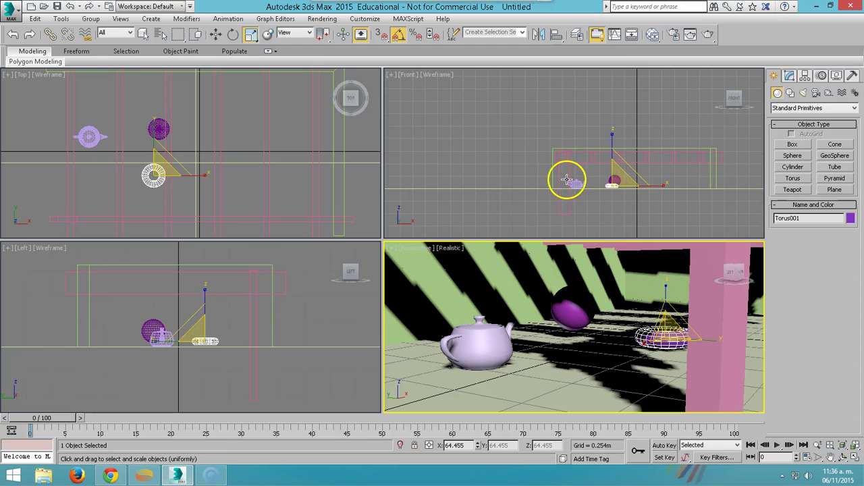
{"action": "scroll", "coordinate": [563, 172], "scroll_direction": "up", "scroll_amount": 3}
{"action": "scroll", "coordinate": [620, 182], "scroll_direction": "up", "scroll_amount": 3}
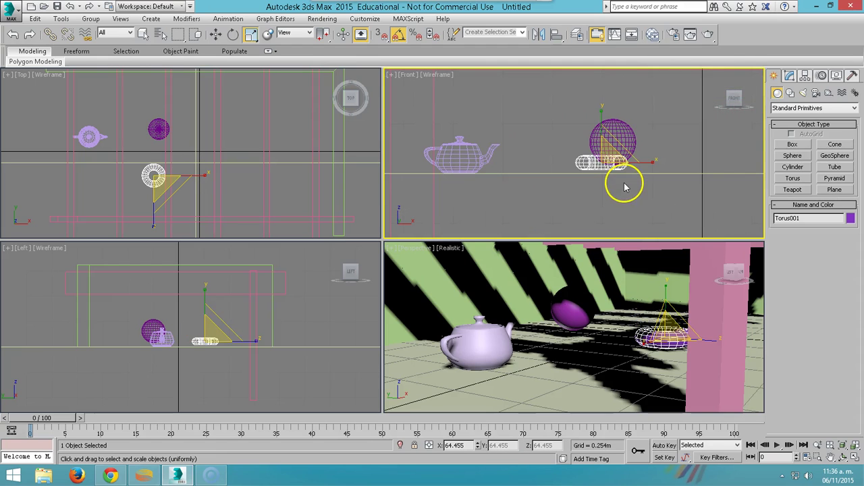
{"action": "right_click", "coordinate": [618, 179]}
{"action": "left_click", "coordinate": [630, 191]}
{"action": "left_click_drag", "start_coordinate": [601, 132], "coordinate": [612, 119]}
{"action": "left_click", "coordinate": [611, 128]}
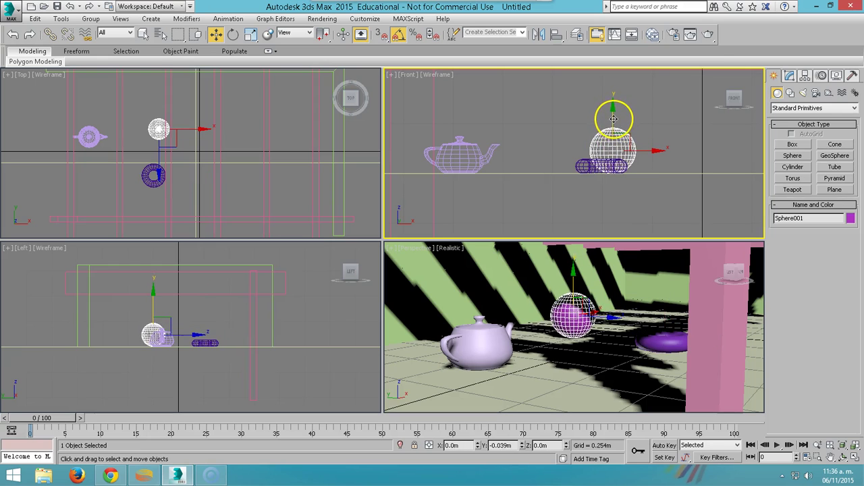
{"action": "left_click", "coordinate": [460, 150]}
{"action": "left_click", "coordinate": [592, 136]}
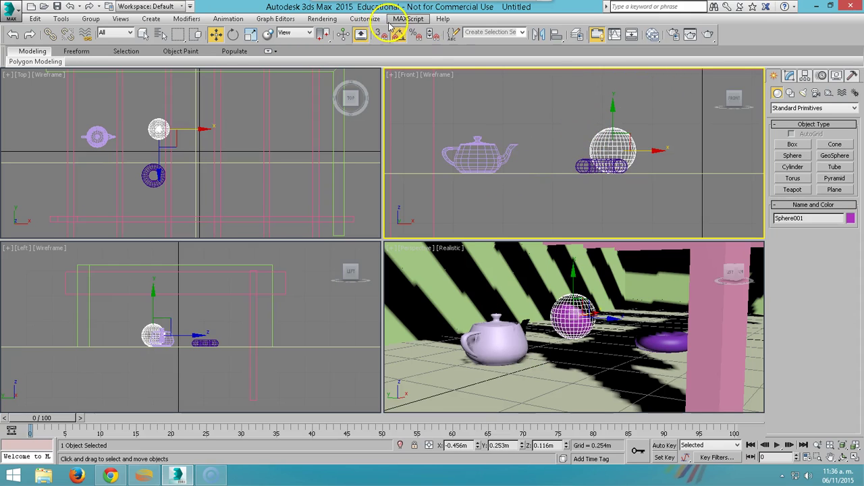
Step: In Render Setup, assign NVIDIA mental ray as the Production renderer and close the dialog
{"action": "left_click", "coordinate": [322, 19]}
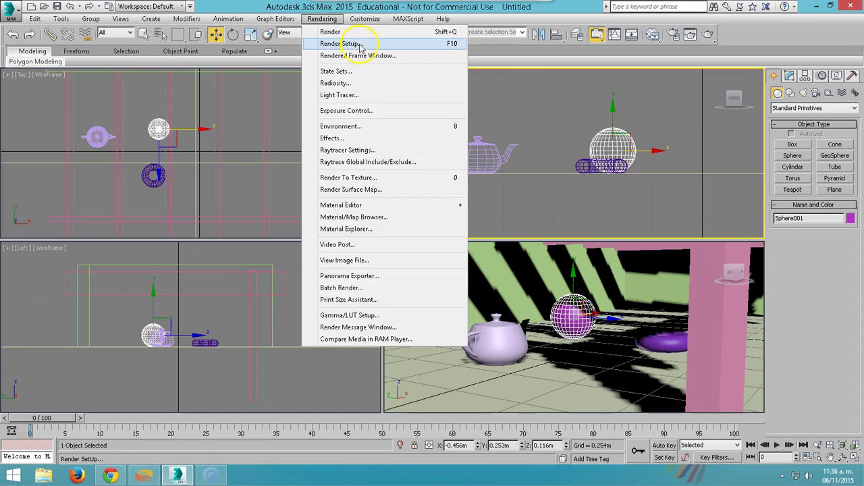
{"action": "left_click", "coordinate": [430, 45]}
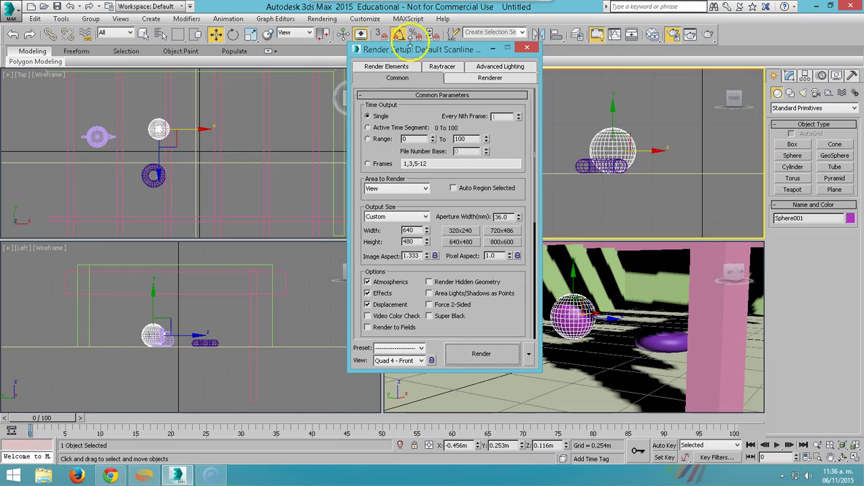
{"action": "left_click_drag", "start_coordinate": [418, 42], "coordinate": [341, 39]}
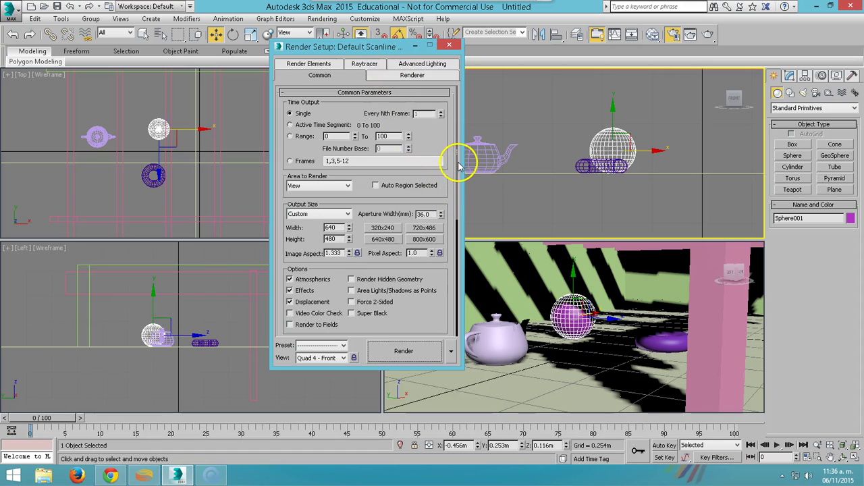
{"action": "left_click_drag", "start_coordinate": [457, 158], "coordinate": [456, 318]}
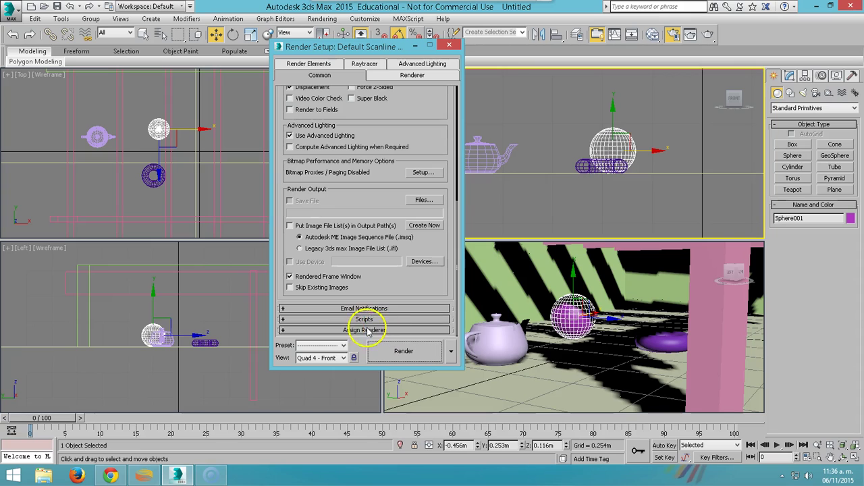
{"action": "left_click", "coordinate": [363, 330]}
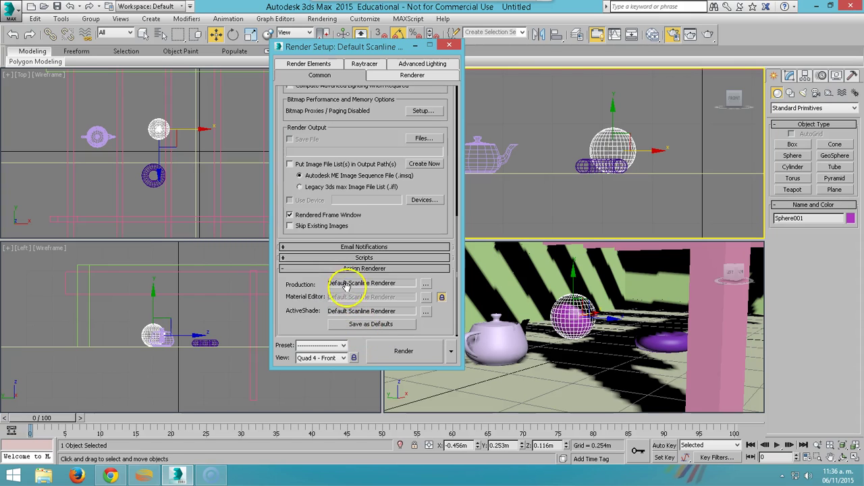
{"action": "left_click", "coordinate": [426, 287]}
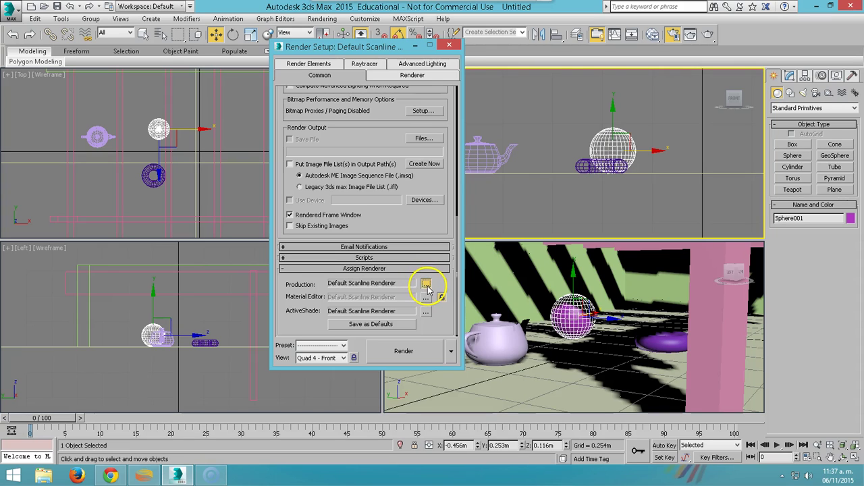
{"action": "left_click", "coordinate": [320, 146]}
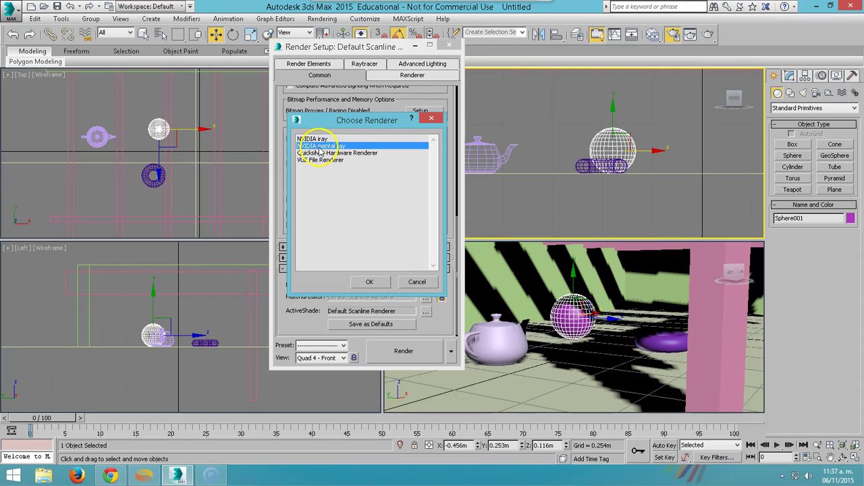
{"action": "left_click", "coordinate": [369, 282]}
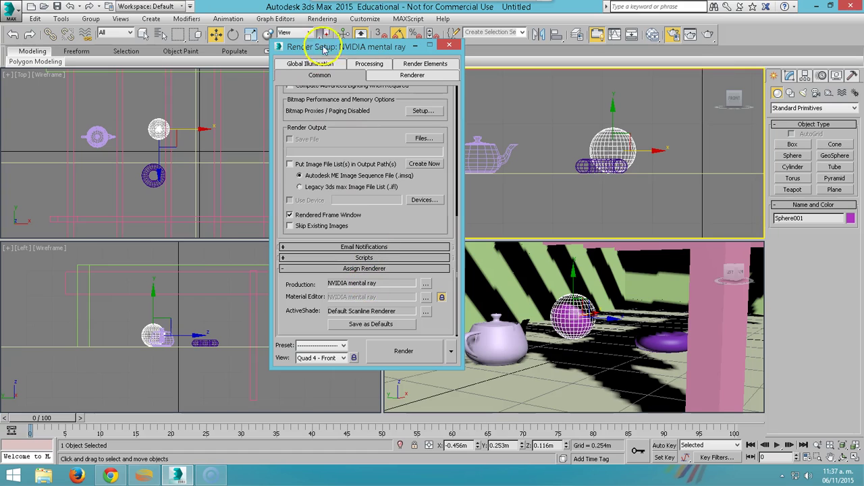
{"action": "left_click", "coordinate": [446, 46]}
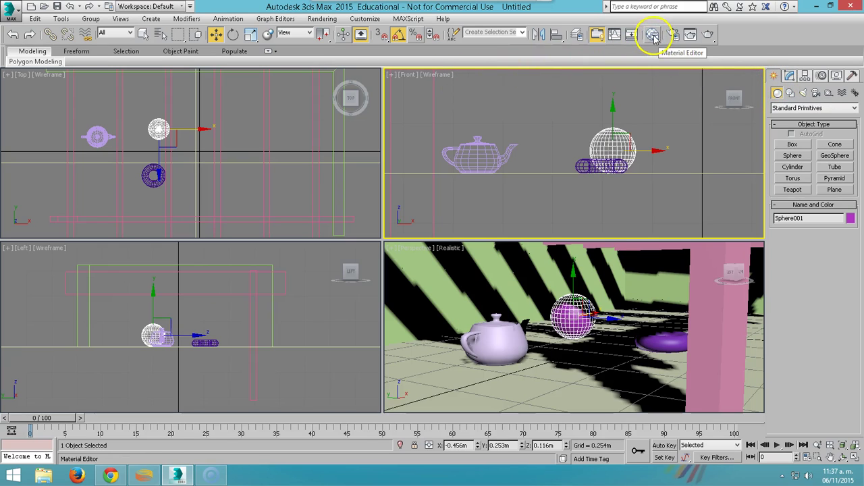
Step: Switch the Material Editor from Slate to Compact mode and select the third sample slot, 03 - Default
{"action": "mouse_move", "coordinate": [653, 38]}
{"action": "left_mouse_down"}
{"action": "mouse_move", "coordinate": [654, 65]}
{"action": "mouse_move", "coordinate": [652, 52]}
{"action": "left_mouse_up"}
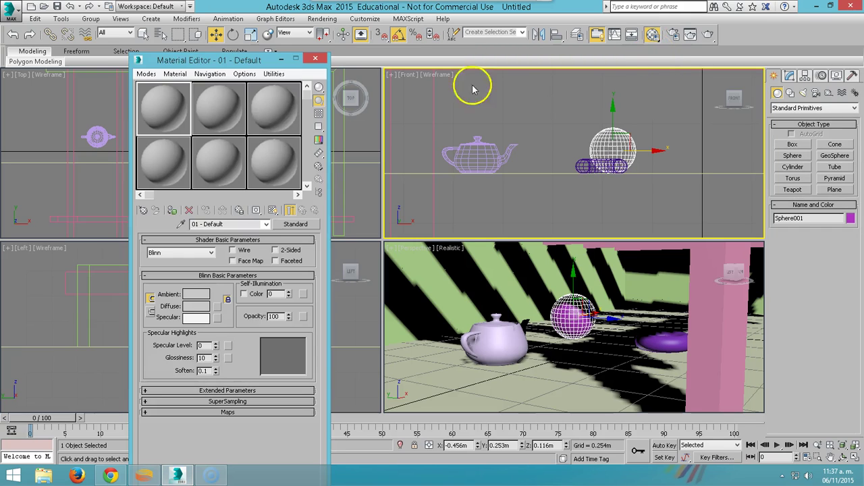
{"action": "left_click", "coordinate": [146, 74]}
{"action": "left_click", "coordinate": [157, 103]}
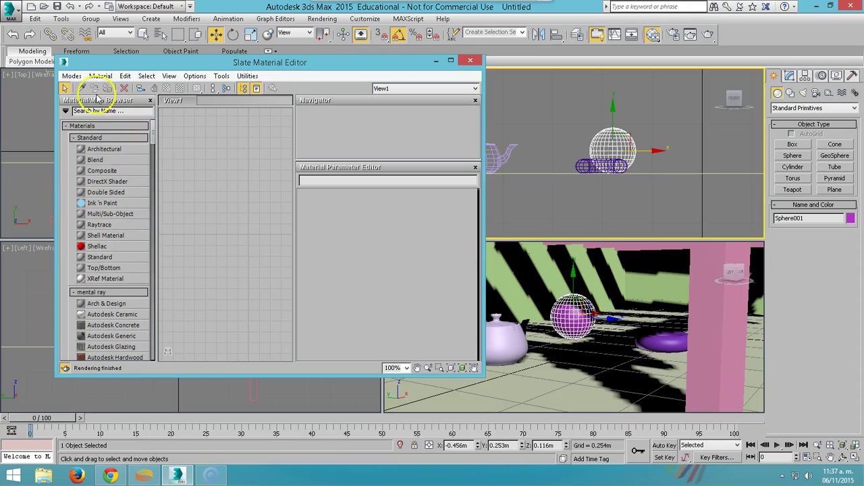
{"action": "left_click", "coordinate": [71, 77]}
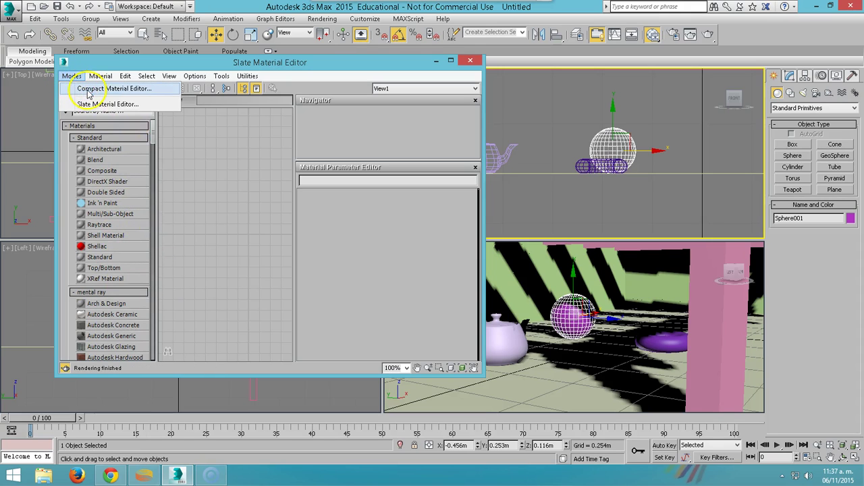
{"action": "left_click", "coordinate": [98, 89]}
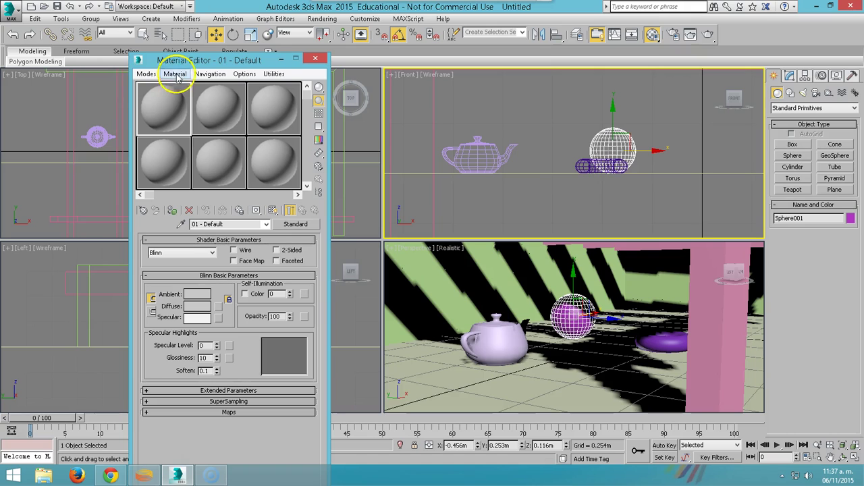
{"action": "left_click_drag", "start_coordinate": [202, 59], "coordinate": [163, 53]}
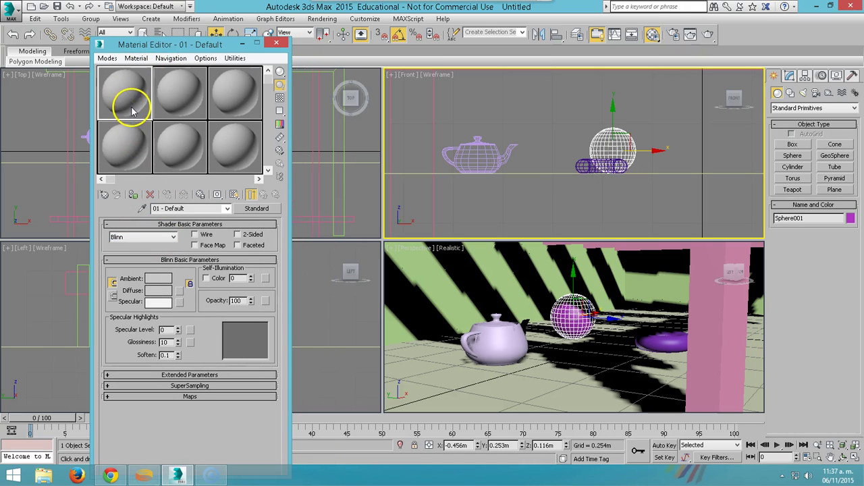
{"action": "left_click_drag", "start_coordinate": [266, 77], "coordinate": [266, 175]}
{"action": "mouse_move", "coordinate": [125, 179]}
{"action": "left_mouse_down"}
{"action": "mouse_move", "coordinate": [225, 180]}
{"action": "mouse_move", "coordinate": [105, 180]}
{"action": "left_mouse_up"}
{"action": "left_click_drag", "start_coordinate": [268, 155], "coordinate": [267, 77]}
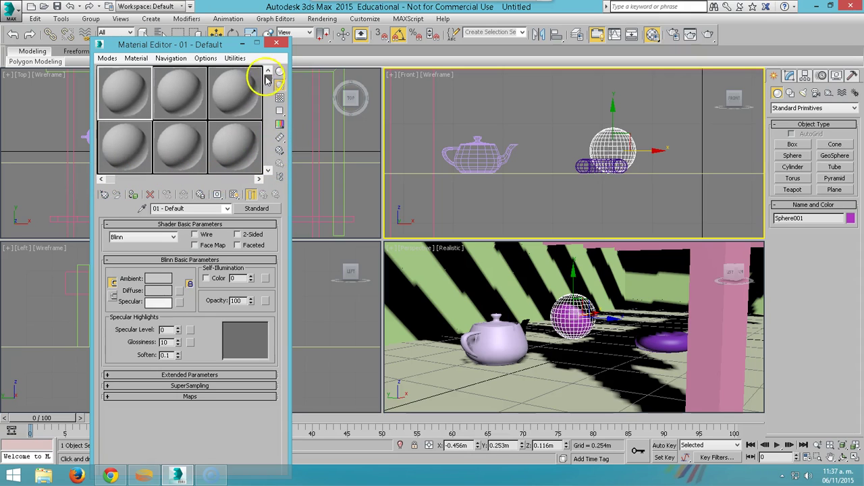
{"action": "left_click", "coordinate": [235, 91]}
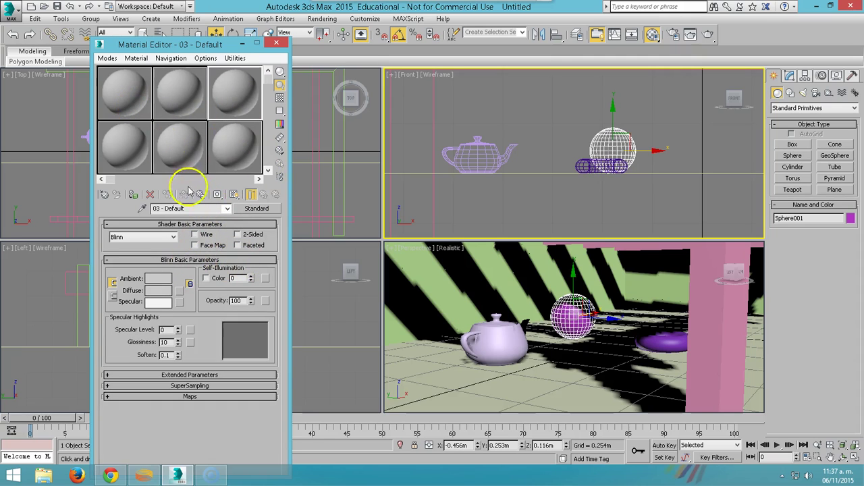
Step: Enlarge the live preview of 03 - Default and set its Diffuse colour to light blue
{"action": "double_click", "coordinate": [227, 90]}
{"action": "left_click_drag", "start_coordinate": [144, 61], "coordinate": [465, 47]}
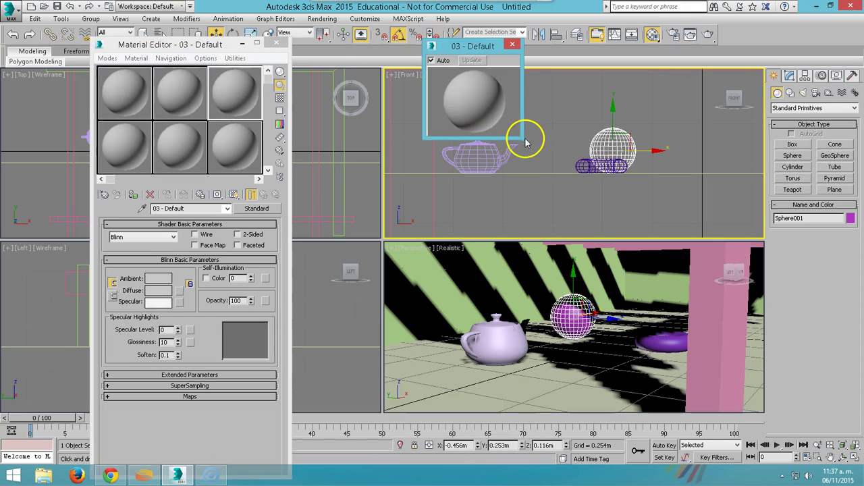
{"action": "left_click_drag", "start_coordinate": [521, 139], "coordinate": [715, 330]}
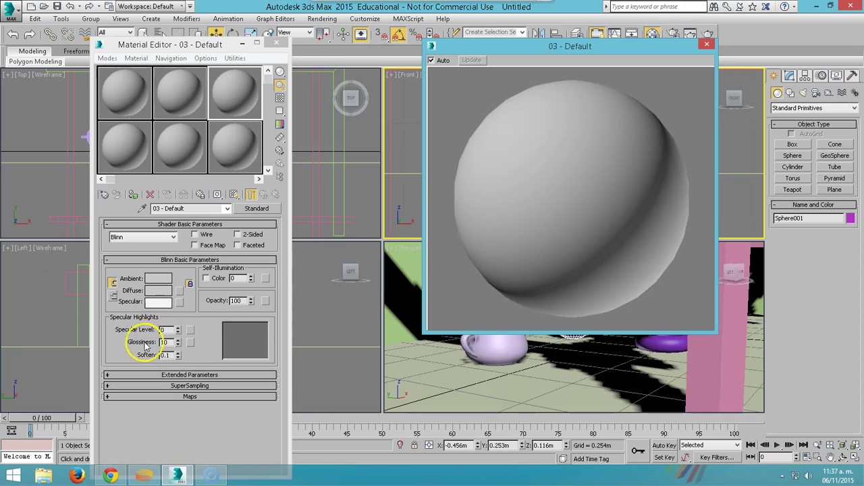
{"action": "left_click", "coordinate": [160, 291]}
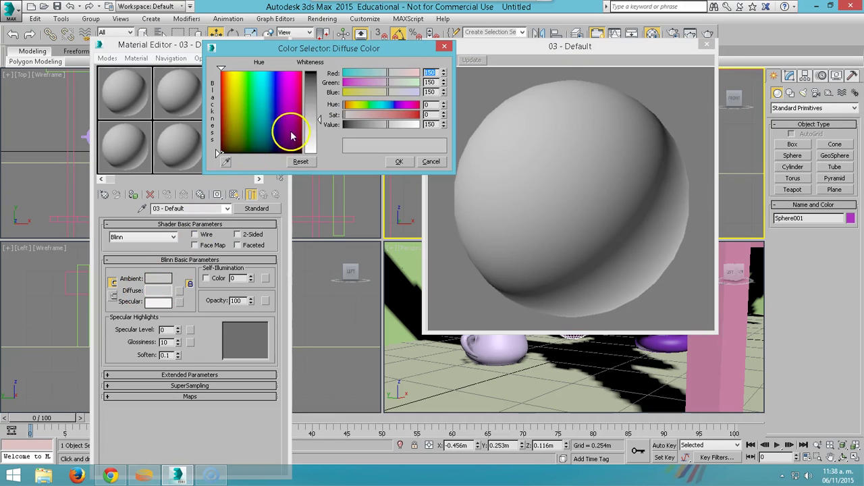
{"action": "left_click", "coordinate": [273, 101]}
{"action": "left_click", "coordinate": [399, 162]}
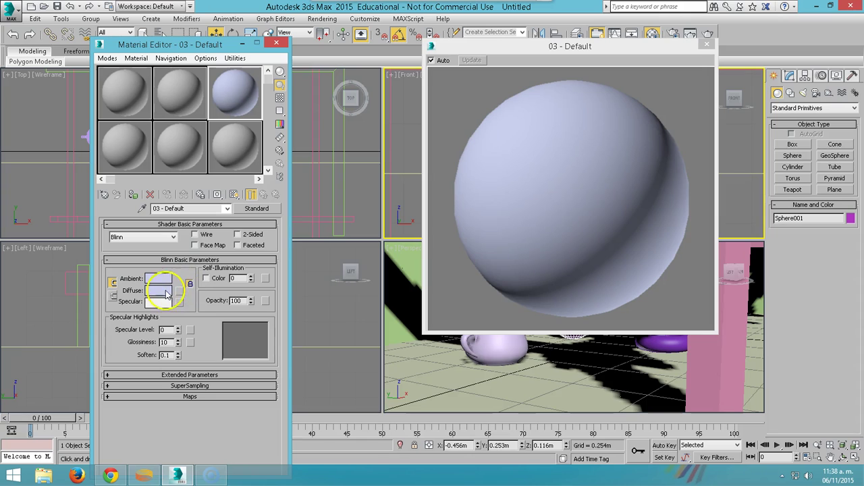
Step: Try Specular Level 98 and Glossiness 46, revert them, and show the Maps rollout
{"action": "left_click_drag", "start_coordinate": [178, 332], "coordinate": [179, 278]}
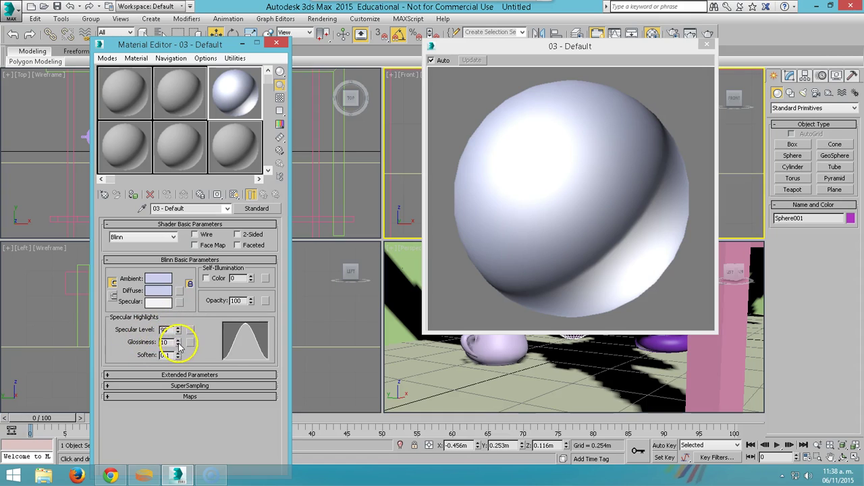
{"action": "left_click_drag", "start_coordinate": [179, 345], "coordinate": [178, 329]}
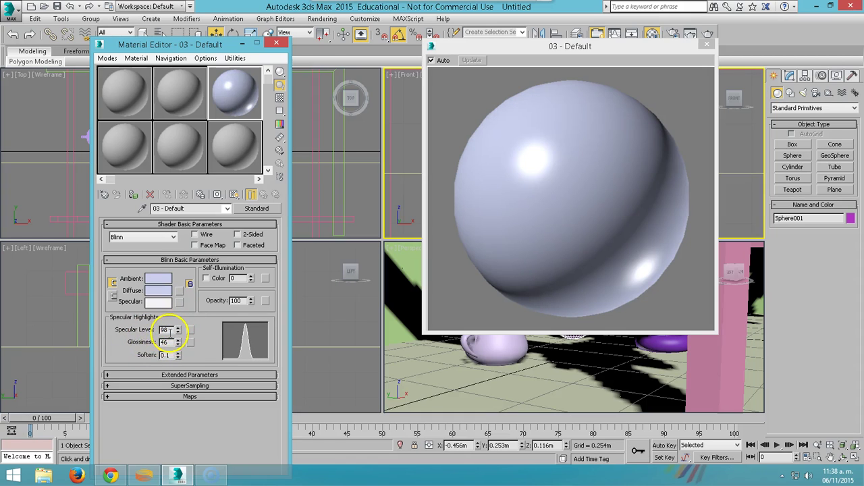
{"action": "key", "text": "ctrl+z"}
{"action": "key", "text": "ctrl+z"}
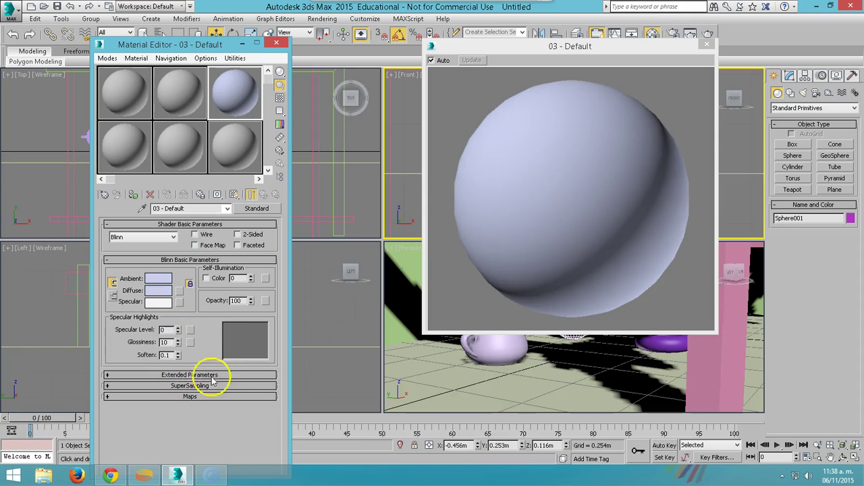
{"action": "left_click", "coordinate": [189, 396]}
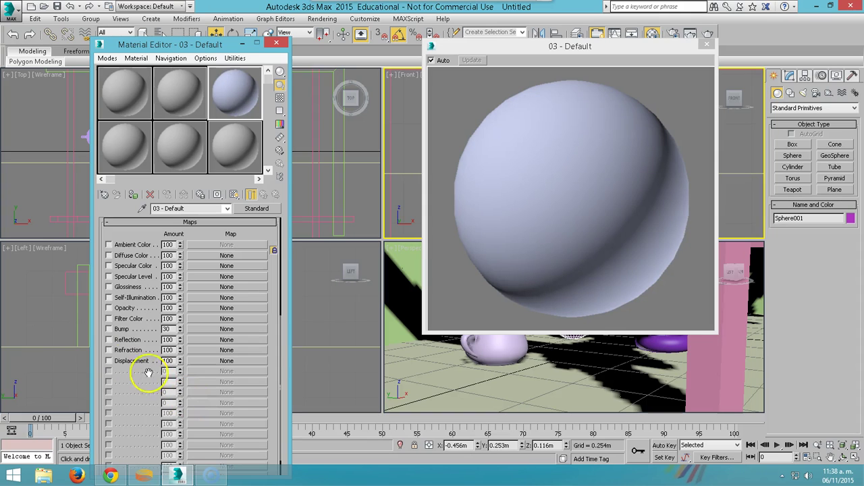
Step: Add a Turbulence Noise map to the Bump channel at amount 30 and toggle its checkbox
{"action": "left_click", "coordinate": [220, 330]}
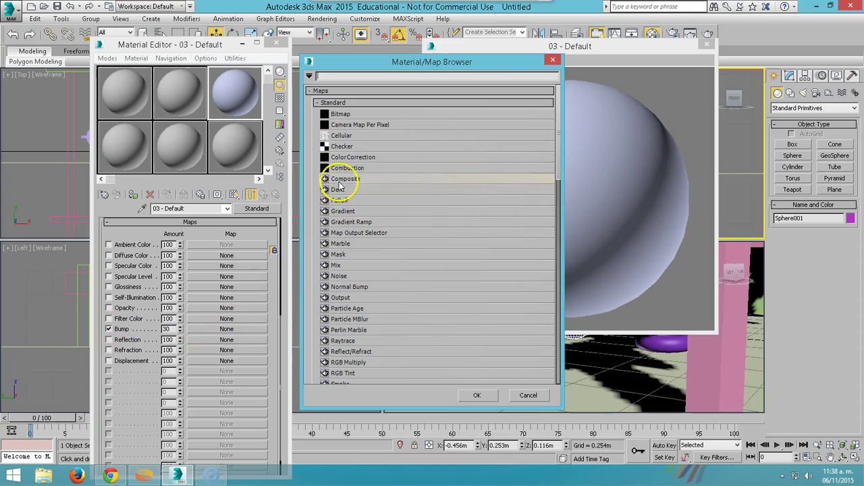
{"action": "double_click", "coordinate": [339, 278]}
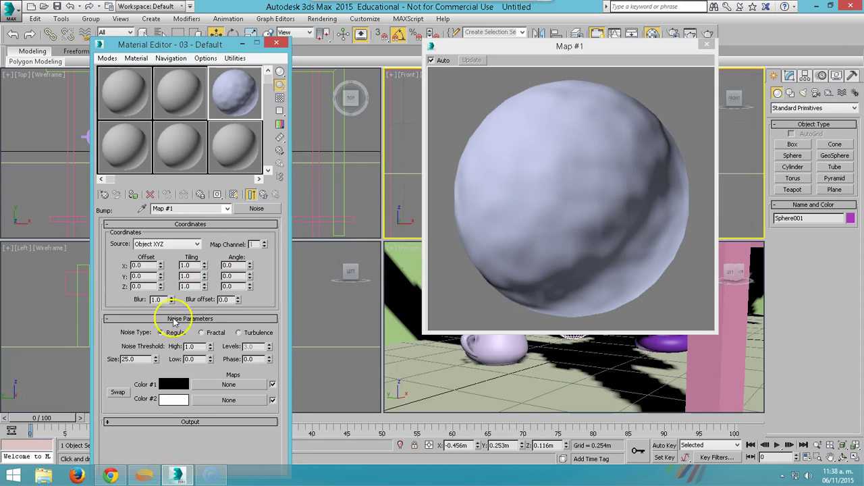
{"action": "left_click", "coordinate": [201, 333]}
{"action": "left_click", "coordinate": [244, 335]}
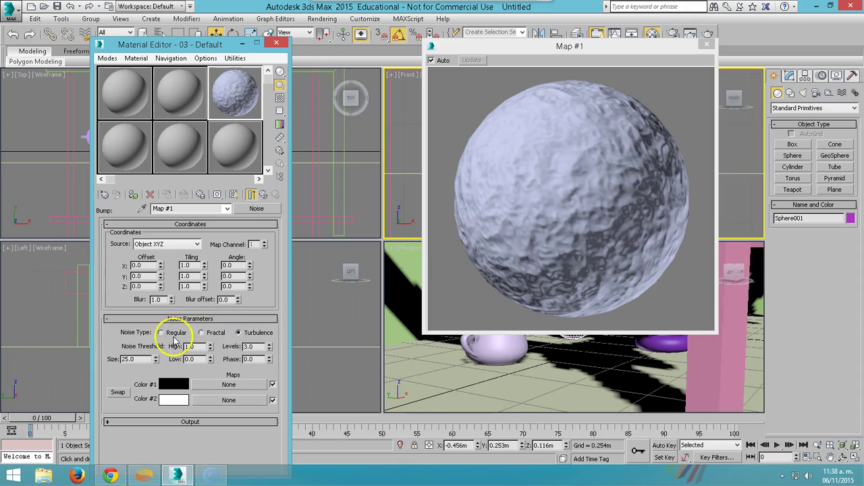
{"action": "left_click", "coordinate": [264, 196]}
{"action": "key", "text": "Return"}
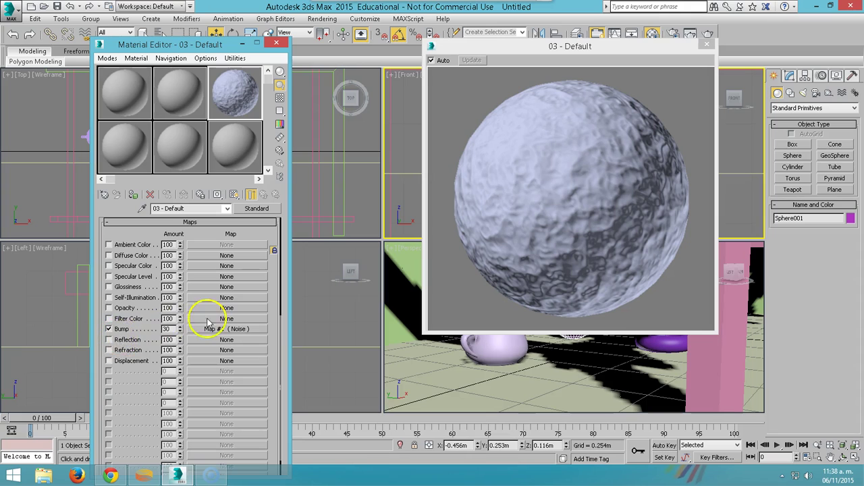
{"action": "left_click", "coordinate": [109, 329]}
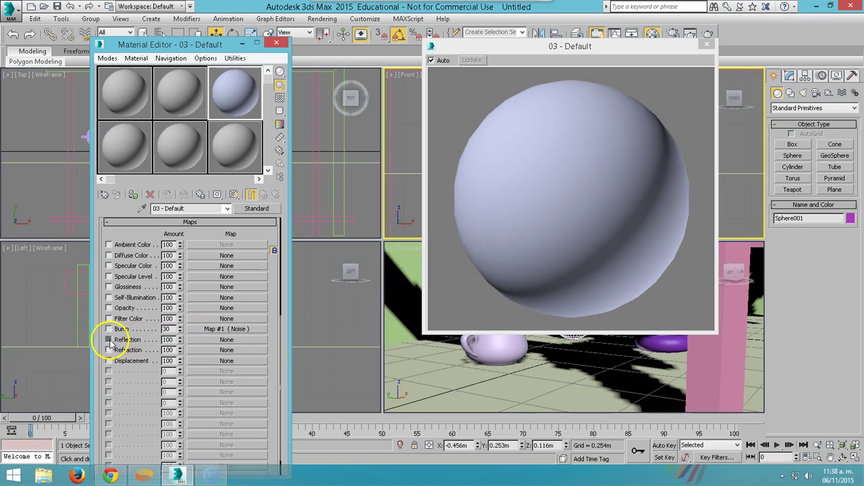
Step: Assign a Raytrace map to Reflection at amount 10, with a checkered sample background
{"action": "left_click", "coordinate": [202, 340]}
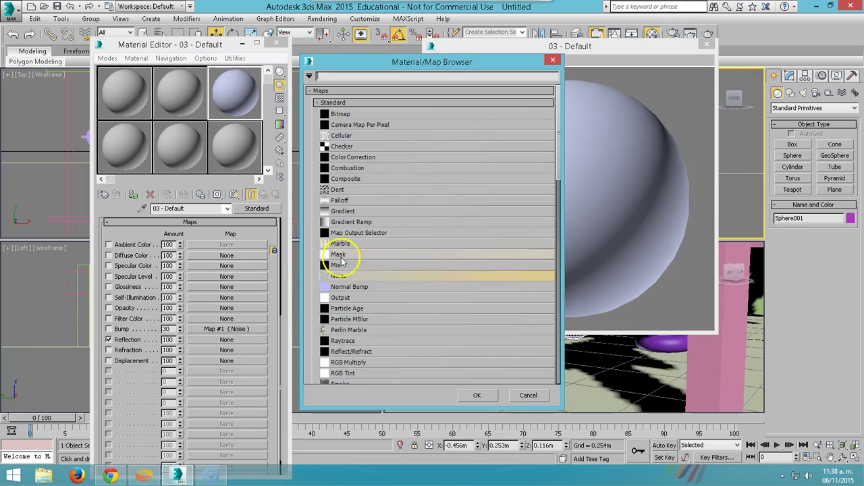
{"action": "double_click", "coordinate": [342, 340]}
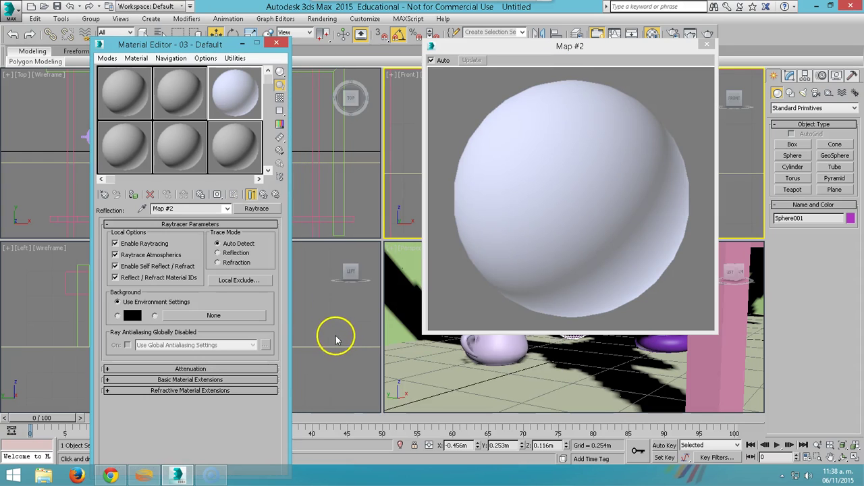
{"action": "left_click", "coordinate": [280, 100]}
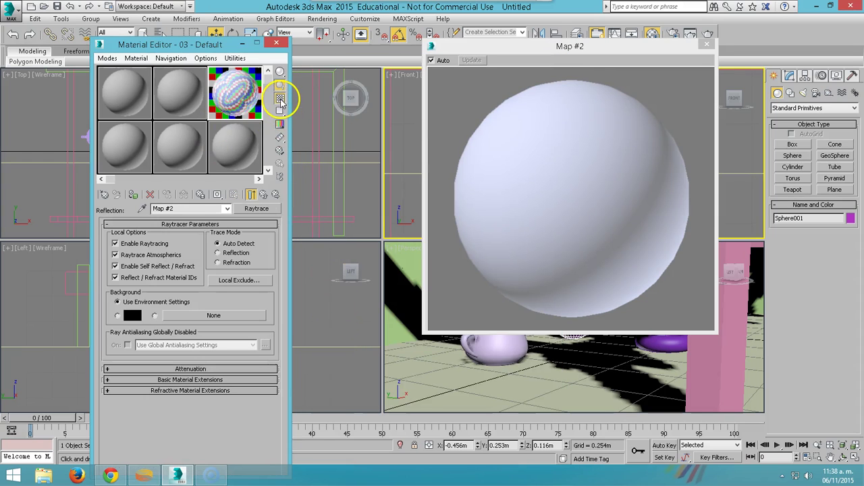
{"action": "left_click", "coordinate": [251, 195]}
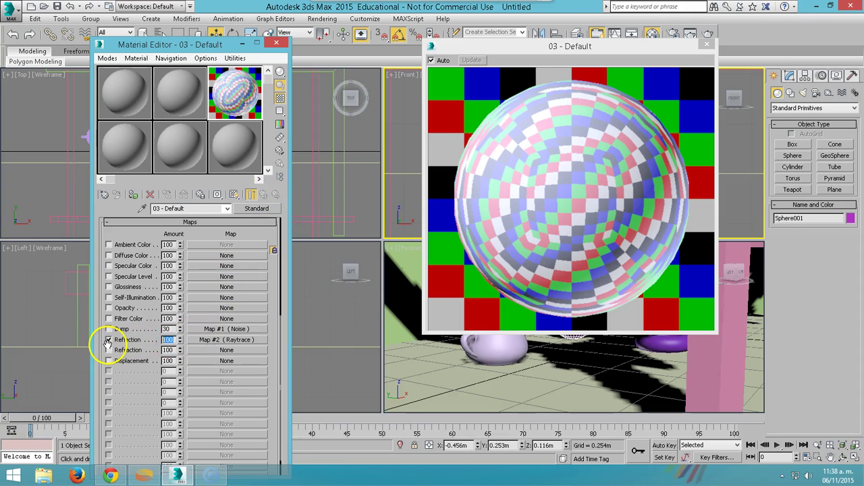
{"action": "type", "text": "10"}
{"action": "key", "text": "Return"}
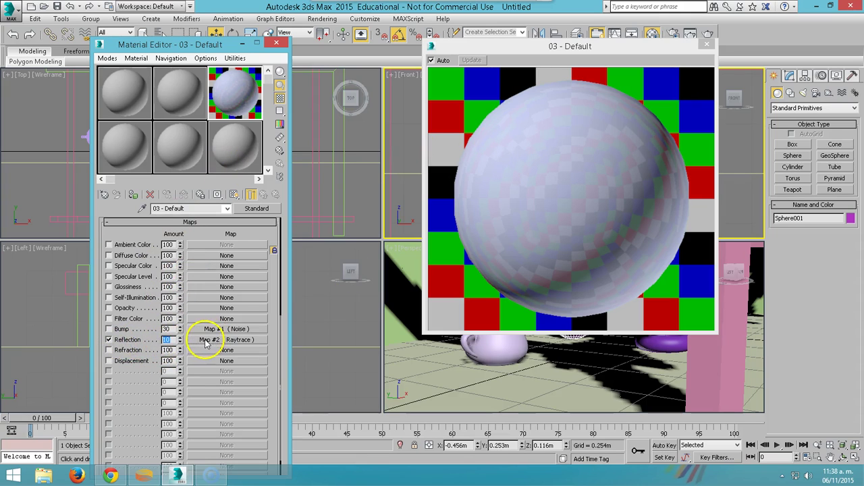
{"action": "left_click", "coordinate": [109, 339]}
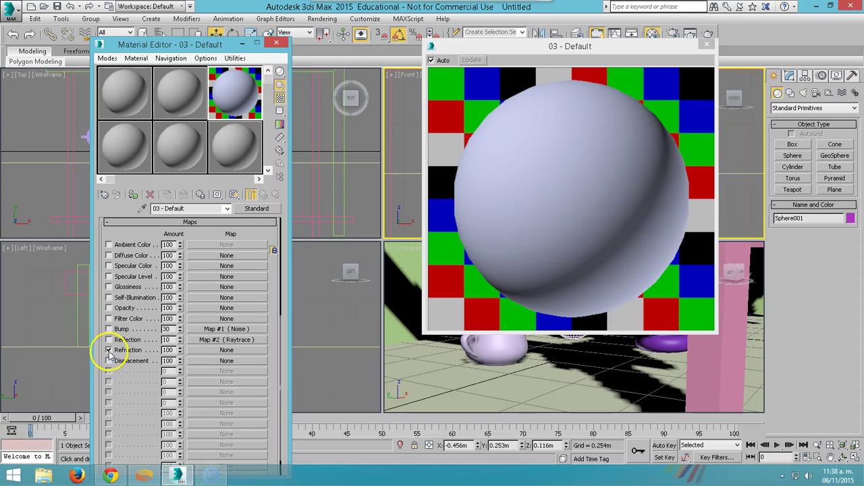
Step: Assign a Raytrace map to Refraction, then close the material preview window
{"action": "left_click", "coordinate": [212, 351]}
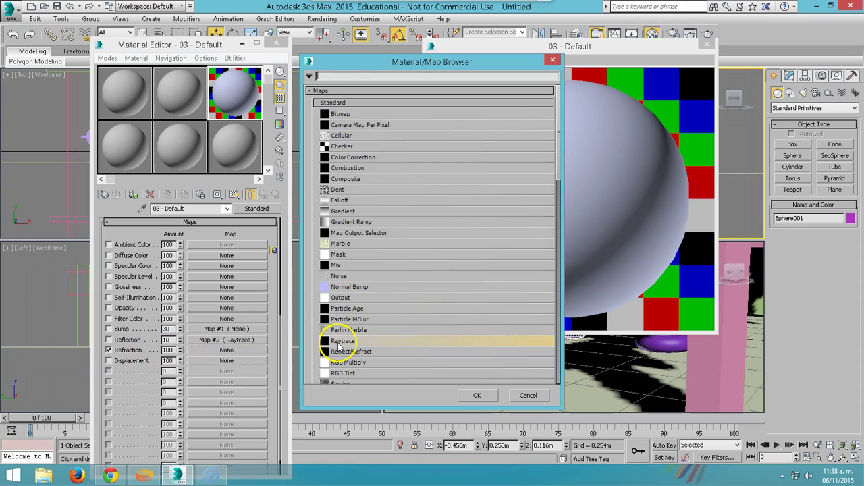
{"action": "double_click", "coordinate": [338, 347]}
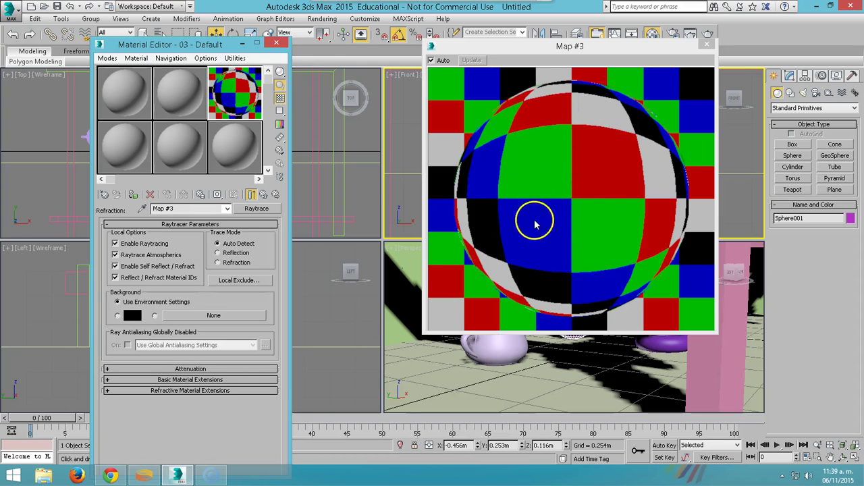
{"action": "left_click", "coordinate": [275, 194]}
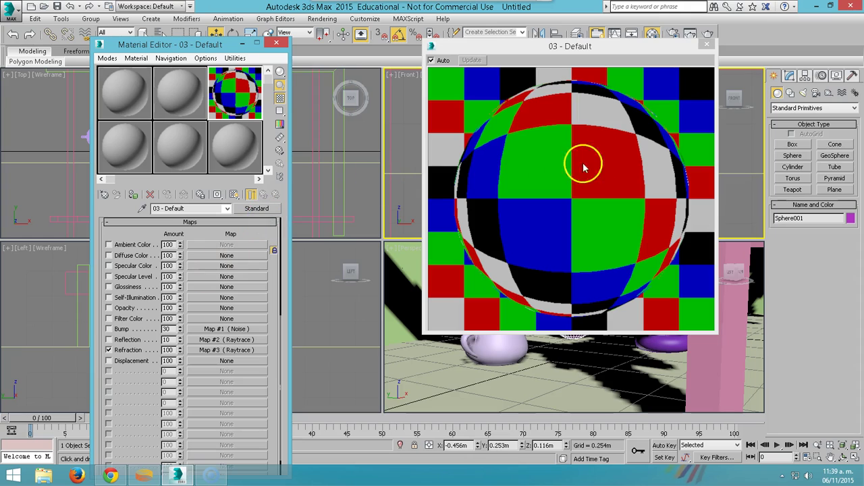
{"action": "left_click", "coordinate": [109, 350]}
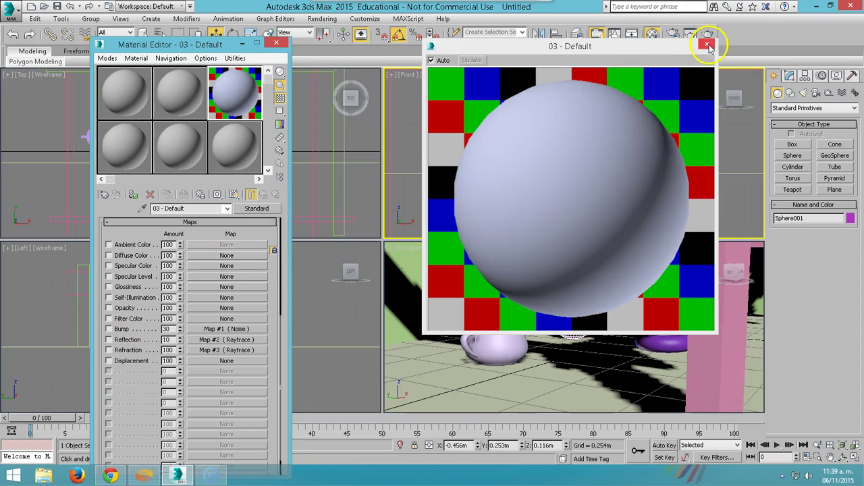
{"action": "left_click", "coordinate": [707, 45]}
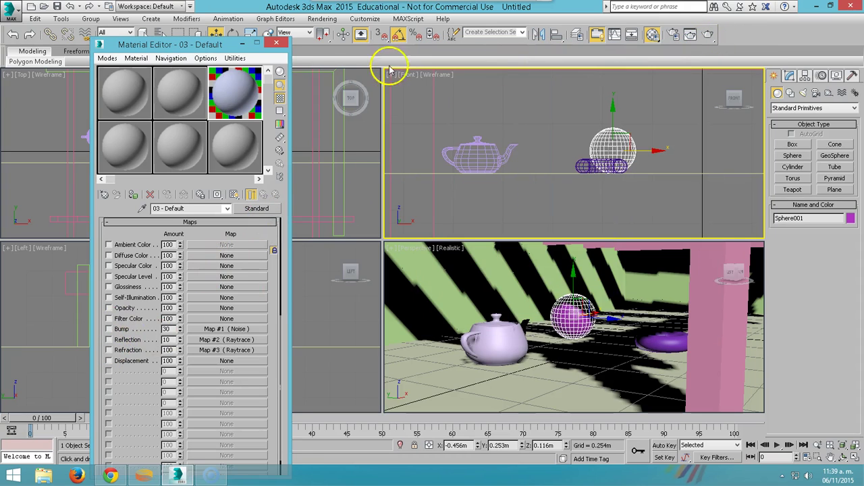
Step: Turn off the checkered sample background and open the material browser for sample slot 1
{"action": "left_click", "coordinate": [280, 98]}
{"action": "left_click", "coordinate": [130, 92]}
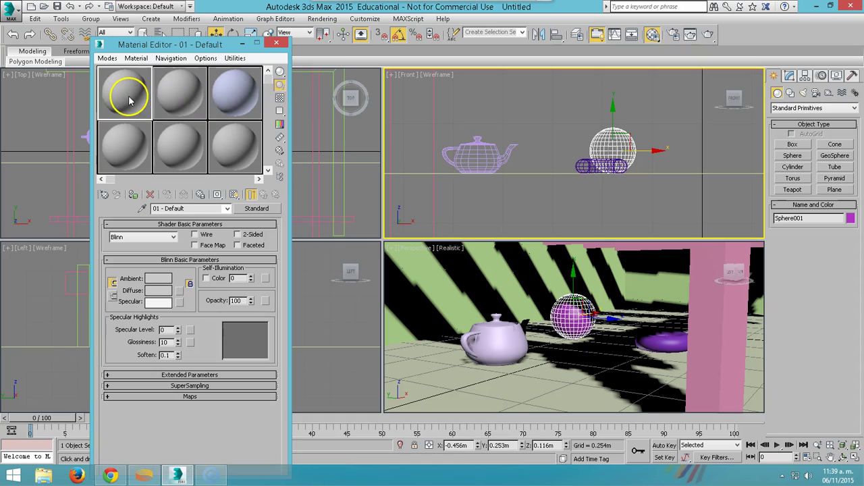
{"action": "left_click", "coordinate": [235, 300]}
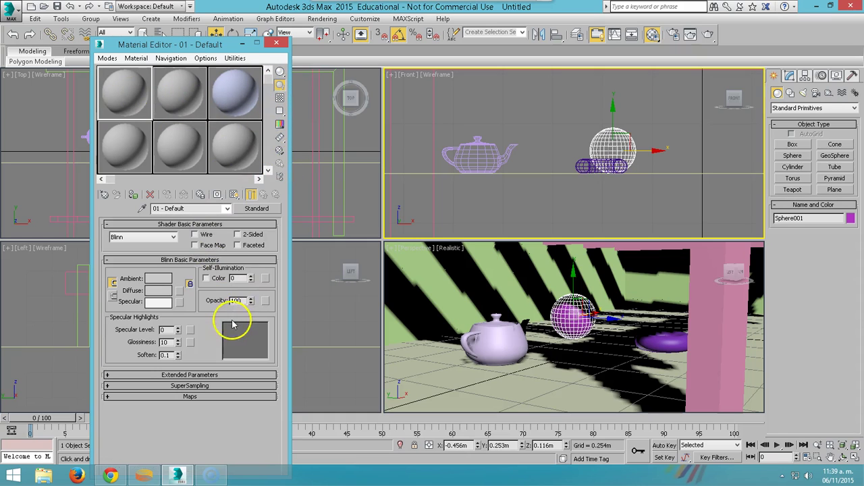
{"action": "left_click", "coordinate": [260, 211]}
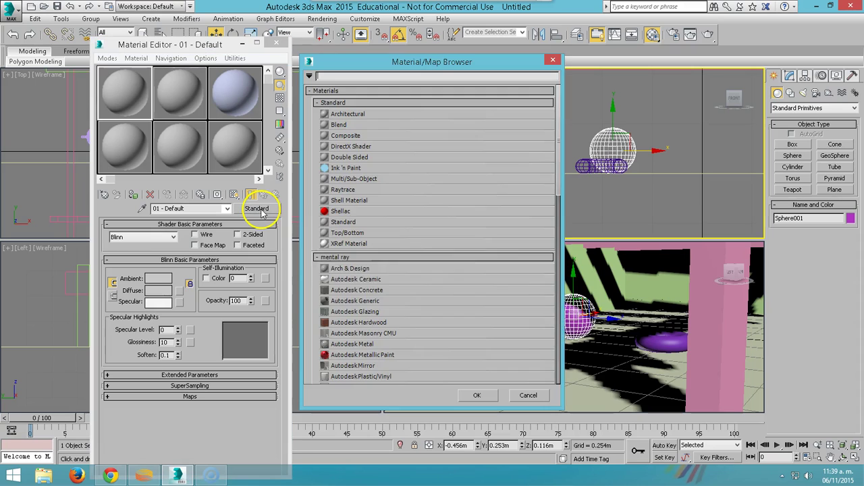
{"action": "left_click_drag", "start_coordinate": [560, 187], "coordinate": [560, 322]}
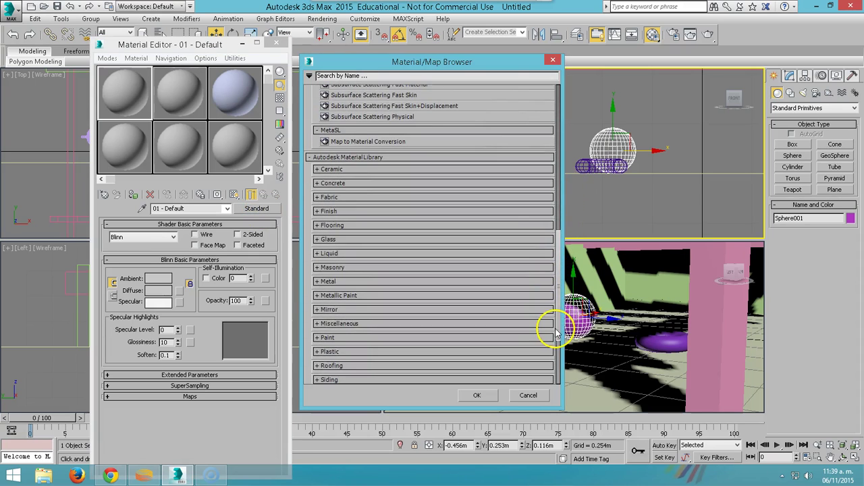
Step: Load Navy Blue from Ceramic > Porcelain into slot 1 and apply it to the teapot
{"action": "left_click", "coordinate": [316, 170]}
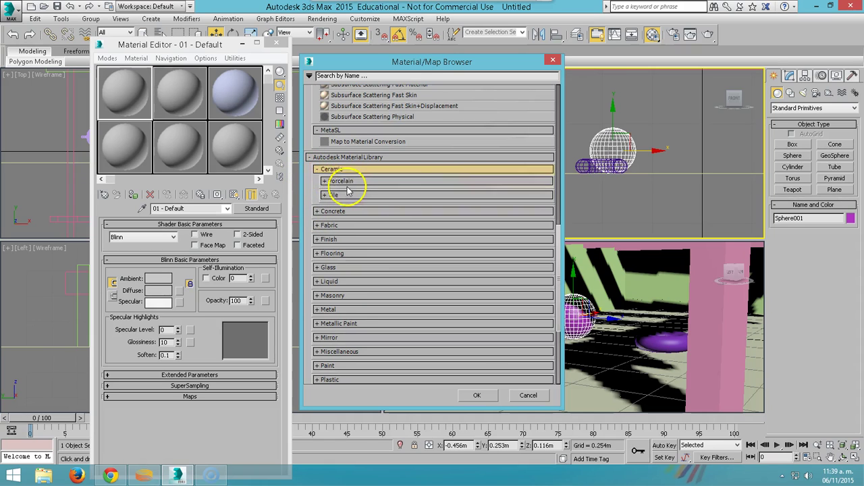
{"action": "left_click", "coordinate": [325, 181]}
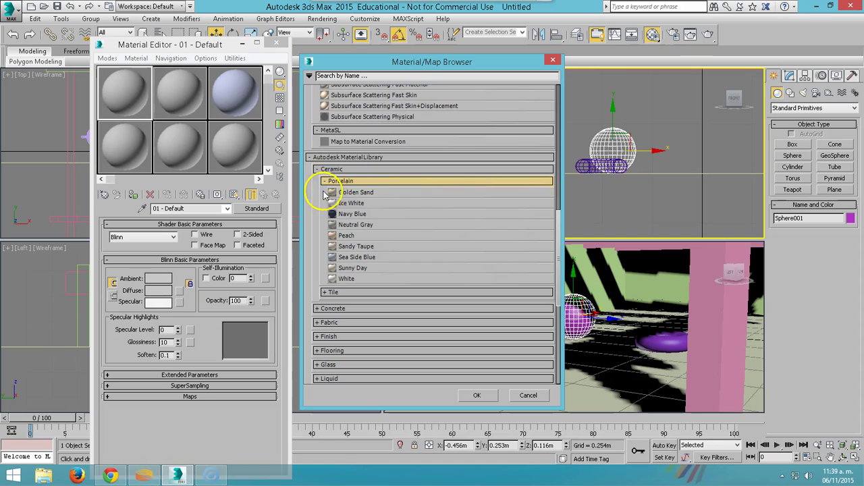
{"action": "right_click", "coordinate": [323, 191]}
{"action": "mouse_move", "coordinate": [384, 208]}
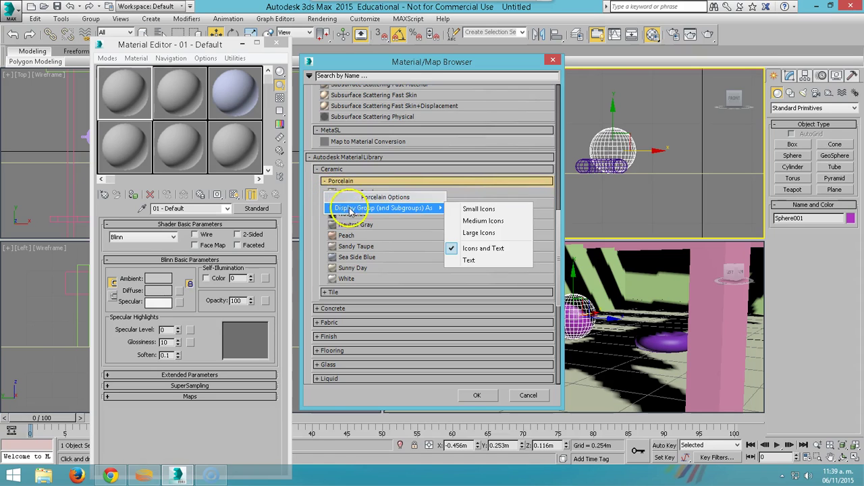
{"action": "left_click", "coordinate": [469, 233]}
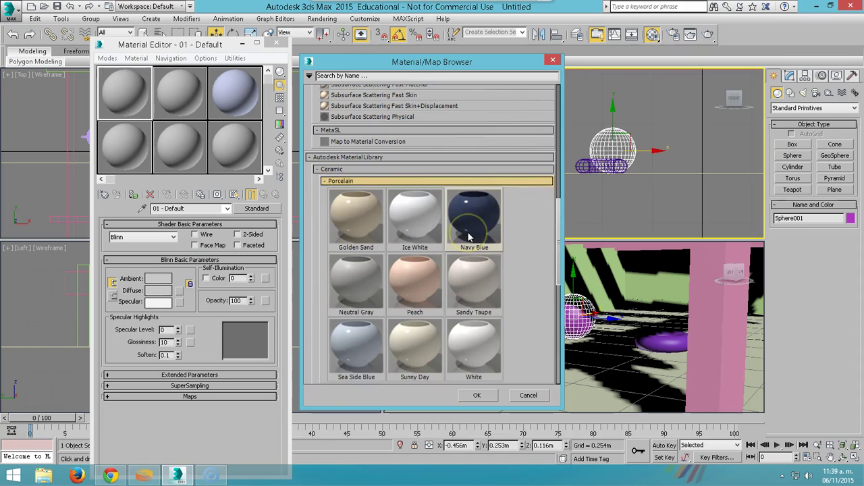
{"action": "mouse_move", "coordinate": [557, 220]}
{"action": "left_mouse_down"}
{"action": "mouse_move", "coordinate": [553, 241]}
{"action": "mouse_move", "coordinate": [549, 216]}
{"action": "left_mouse_up"}
{"action": "double_click", "coordinate": [480, 200]}
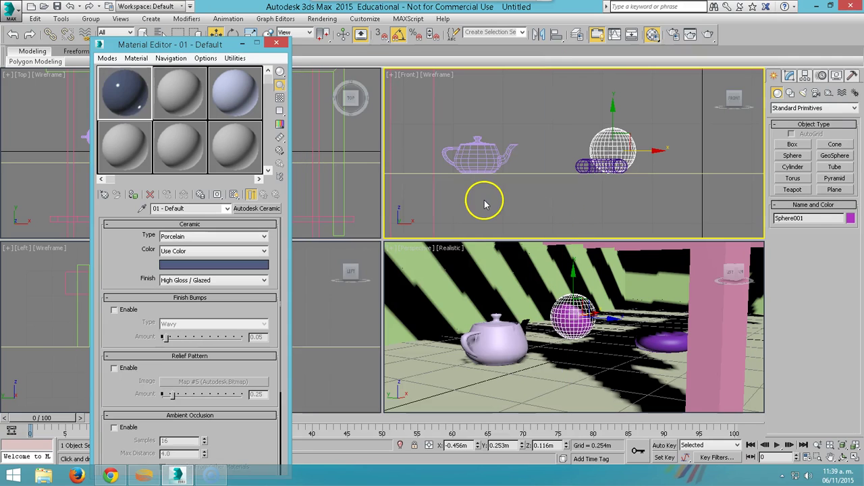
{"action": "left_click_drag", "start_coordinate": [116, 90], "coordinate": [486, 338]}
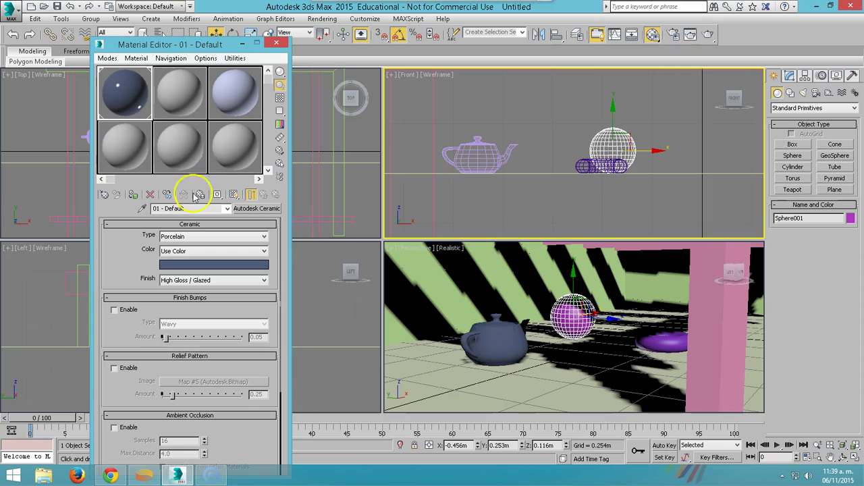
{"action": "left_click", "coordinate": [179, 98]}
Step: Load Brass - Polished from the Metal category into slot 2 and apply it to the sphere
{"action": "left_click", "coordinate": [257, 211]}
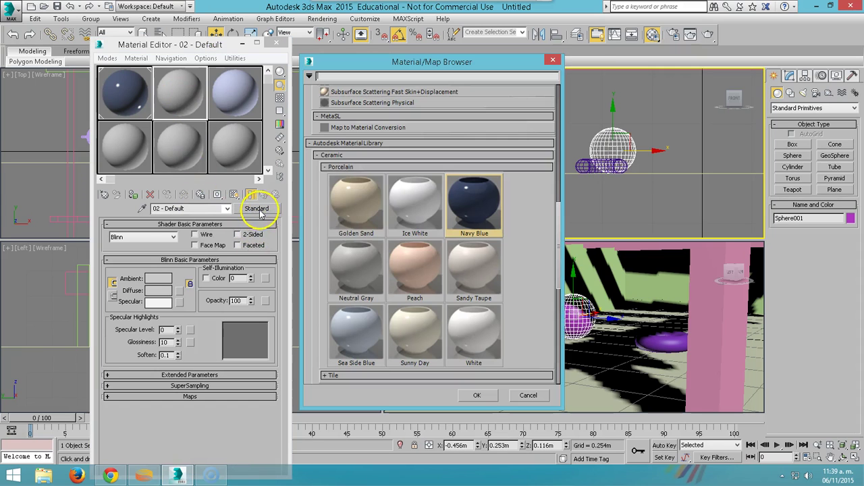
{"action": "left_click", "coordinate": [322, 157]}
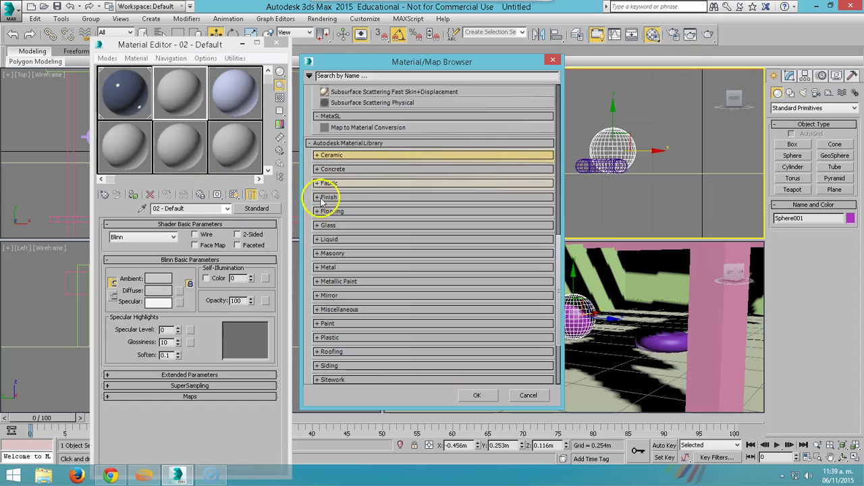
{"action": "left_click", "coordinate": [320, 268]}
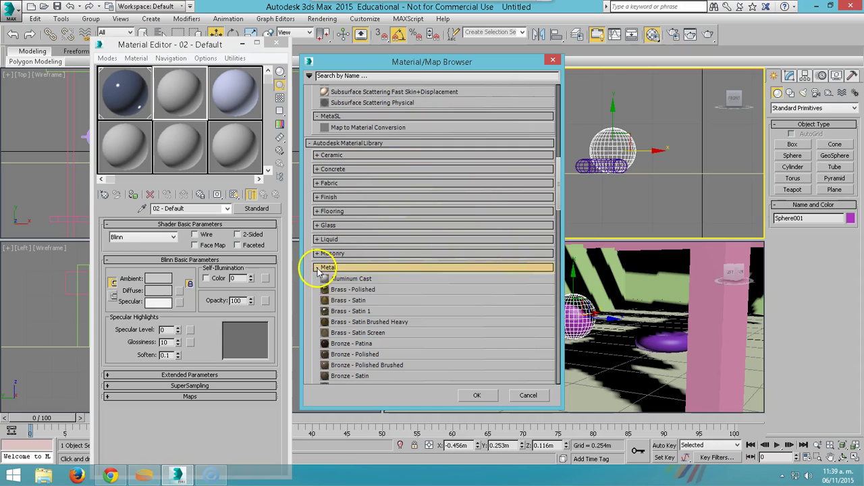
{"action": "left_click", "coordinate": [324, 290]}
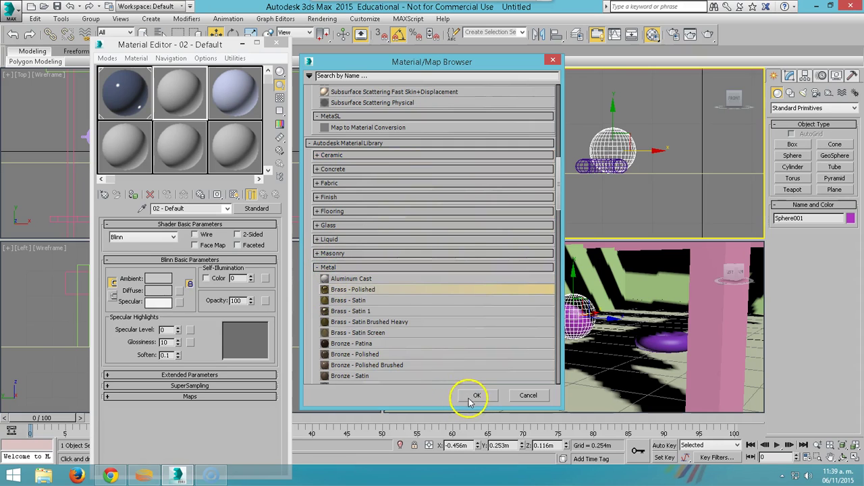
{"action": "left_click", "coordinate": [476, 395]}
{"action": "left_click_drag", "start_coordinate": [189, 102], "coordinate": [572, 317]}
{"action": "left_click", "coordinate": [234, 106]}
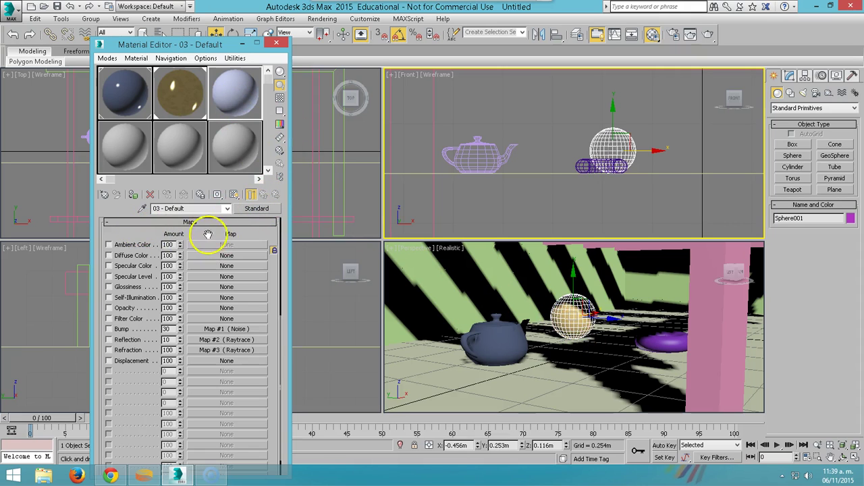
Step: Load Grass - Thick from the Sitework category into slot 3 and apply it to the ground plane
{"action": "left_click", "coordinate": [261, 208]}
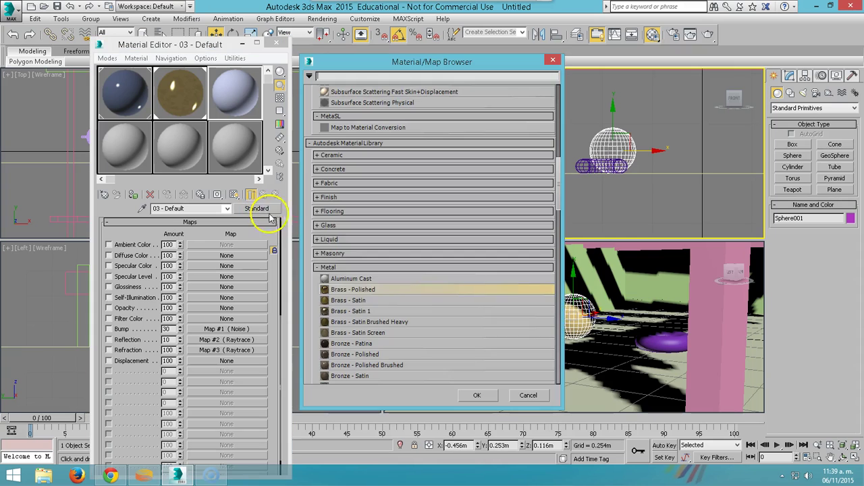
{"action": "left_click", "coordinate": [317, 266]}
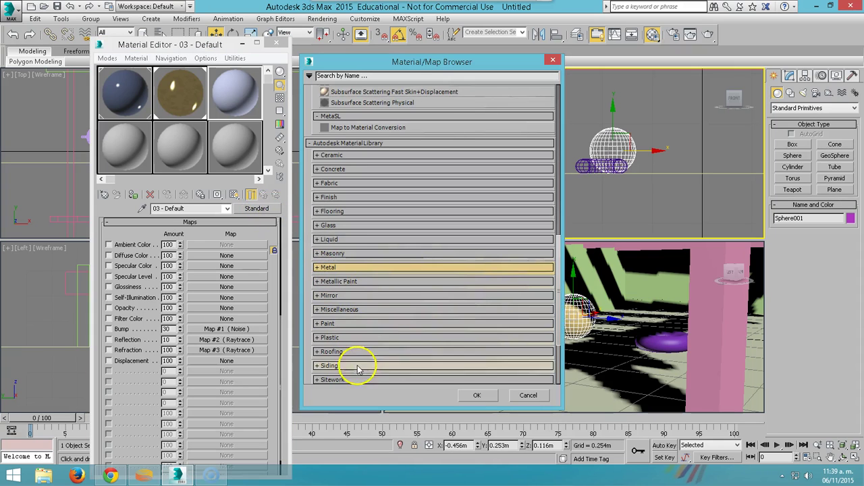
{"action": "left_click_drag", "start_coordinate": [555, 243], "coordinate": [435, 318]}
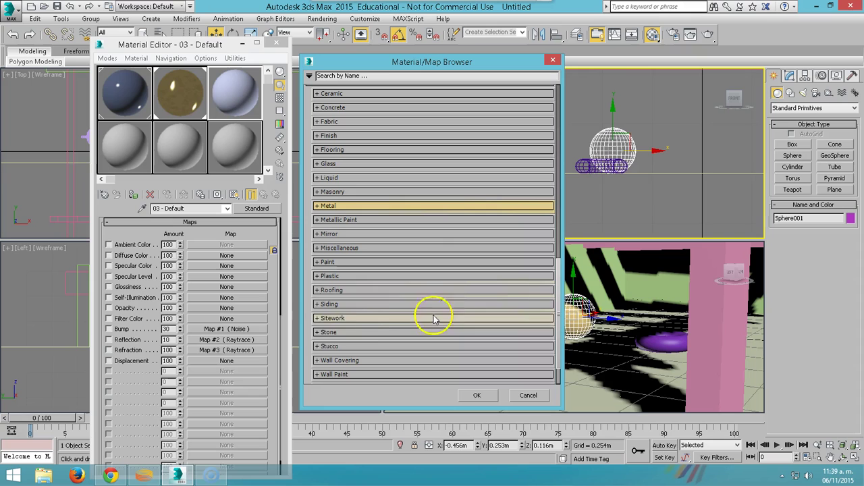
{"action": "left_click", "coordinate": [317, 318]}
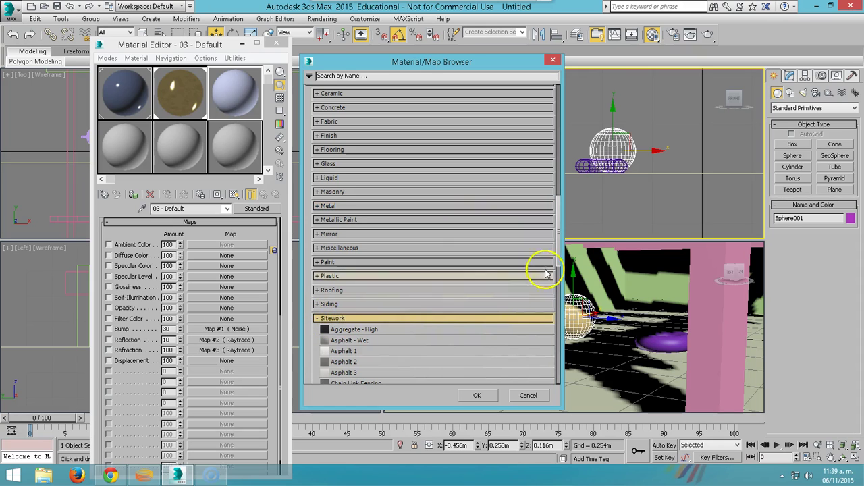
{"action": "left_click_drag", "start_coordinate": [556, 240], "coordinate": [557, 295]}
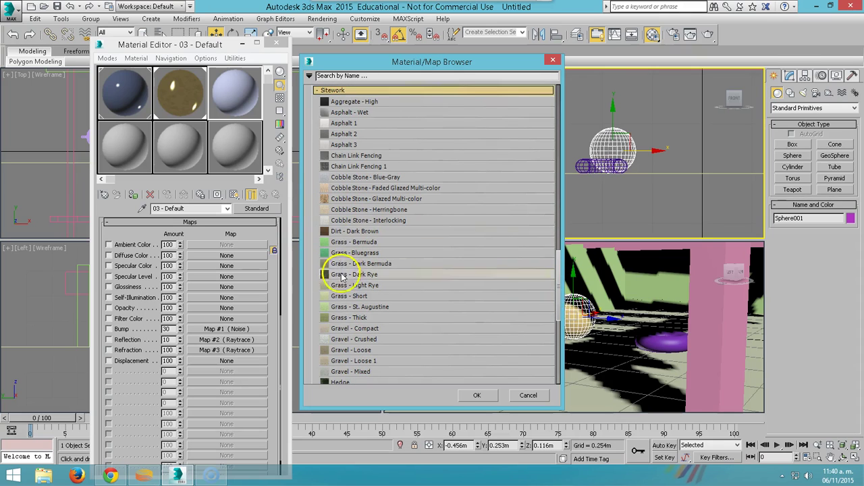
{"action": "left_click", "coordinate": [327, 317]}
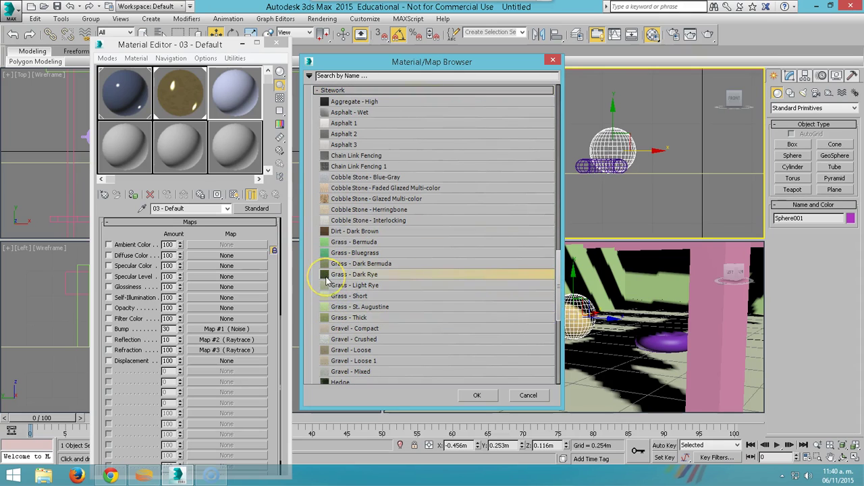
{"action": "double_click", "coordinate": [341, 318]}
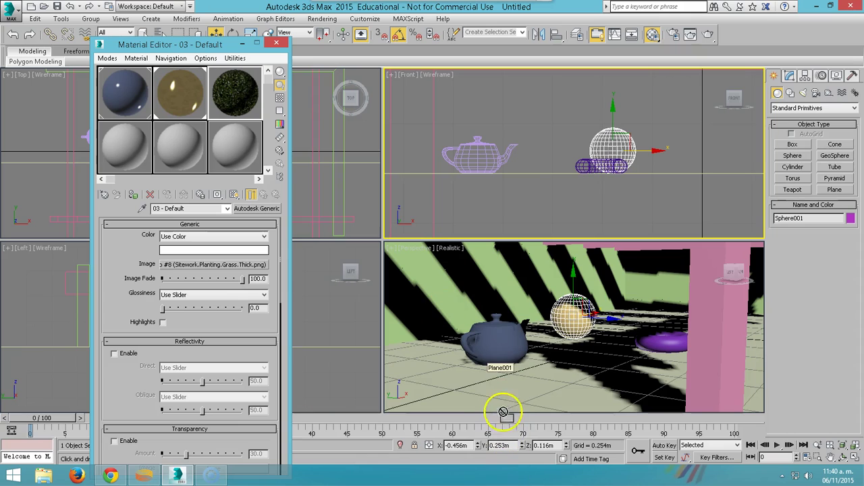
{"action": "left_click_drag", "start_coordinate": [440, 312], "coordinate": [504, 402]}
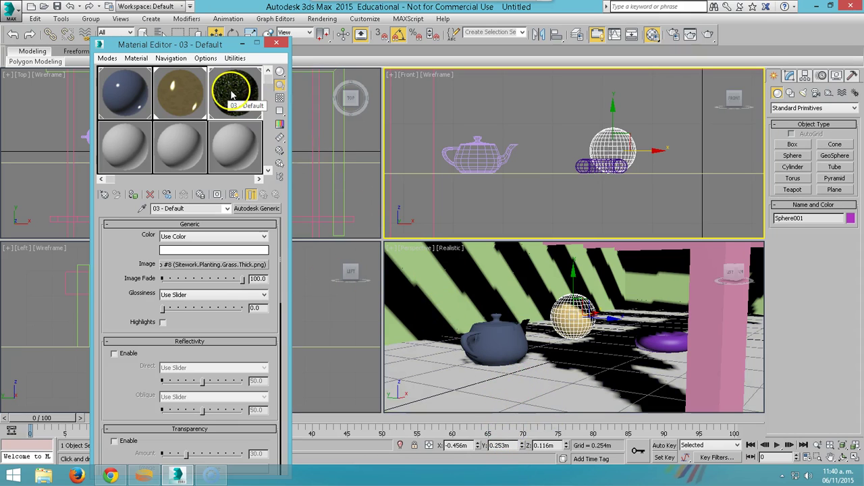
Step: Display the grass texture on the ground in the Perspective view and open Map #8's bitmap settings
{"action": "left_click", "coordinate": [233, 196]}
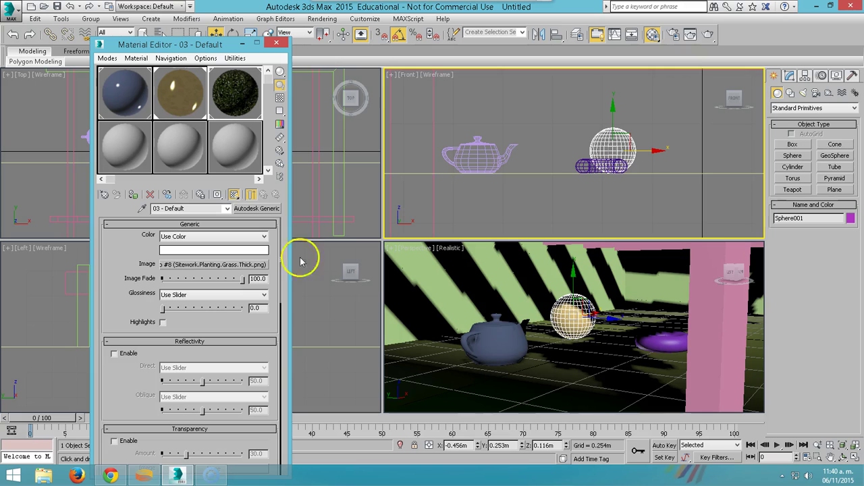
{"action": "scroll", "coordinate": [576, 379], "scroll_direction": "down", "scroll_amount": 2}
{"action": "scroll", "coordinate": [576, 379], "scroll_direction": "down", "scroll_amount": 2}
{"action": "scroll", "coordinate": [577, 380], "scroll_direction": "down", "scroll_amount": 2}
{"action": "scroll", "coordinate": [578, 380], "scroll_direction": "up", "scroll_amount": 1}
{"action": "scroll", "coordinate": [578, 380], "scroll_direction": "down", "scroll_amount": 1}
{"action": "mouse_move", "coordinate": [588, 376]}
{"action": "middle_mouse_down", "text": "alt"}
{"action": "mouse_move", "coordinate": [559, 302]}
{"action": "mouse_move", "coordinate": [549, 415]}
{"action": "mouse_move", "coordinate": [563, 411]}
{"action": "middle_mouse_up", "text": "alt"}
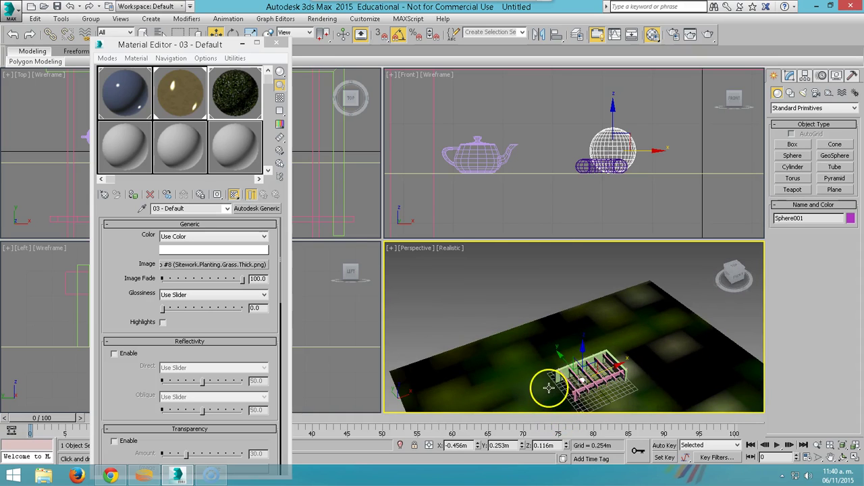
{"action": "middle_click_drag", "start_coordinate": [559, 360], "coordinate": [524, 286], "text": "alt"}
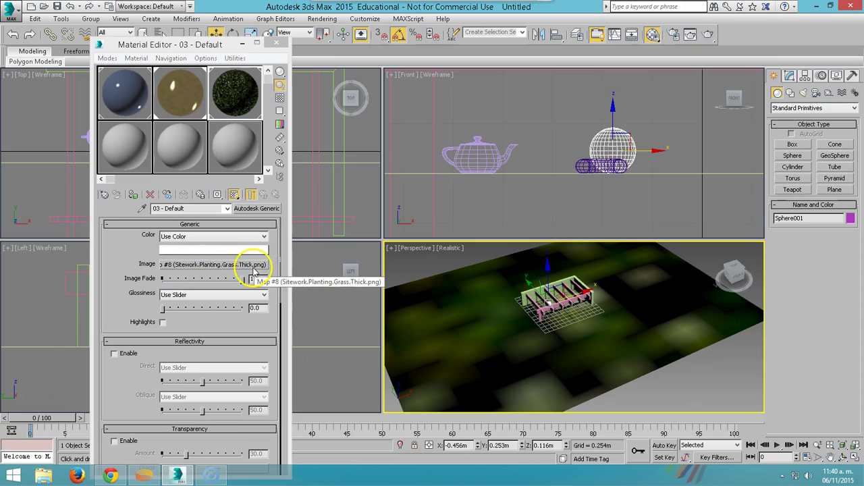
{"action": "left_click", "coordinate": [251, 266]}
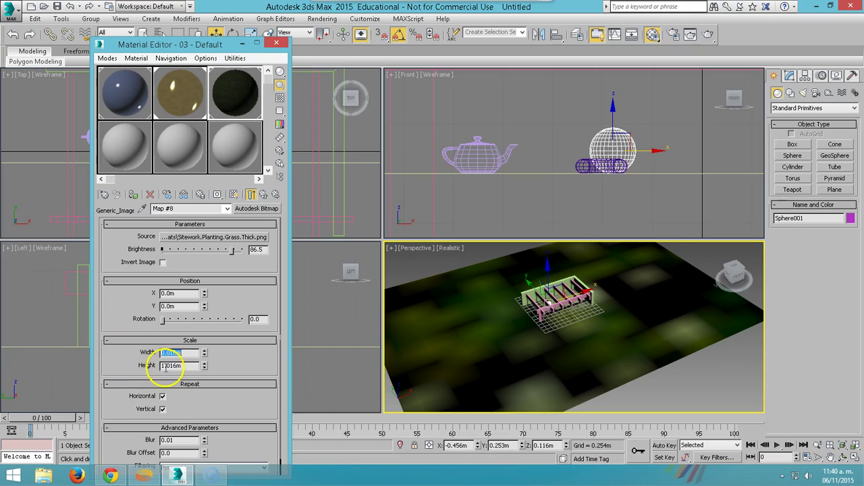
Step: Set the grass bitmap's scale width and height to 0.016m, then to 0.002m
{"action": "key", "text": "Return"}
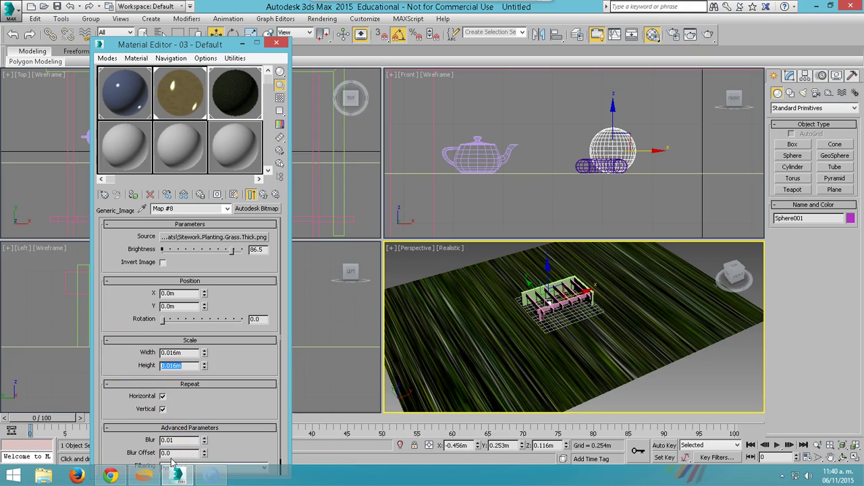
{"action": "left_click", "coordinate": [464, 348]}
{"action": "scroll", "coordinate": [579, 346], "scroll_direction": "up", "scroll_amount": 5}
{"action": "scroll", "coordinate": [579, 347], "scroll_direction": "down", "scroll_amount": 2}
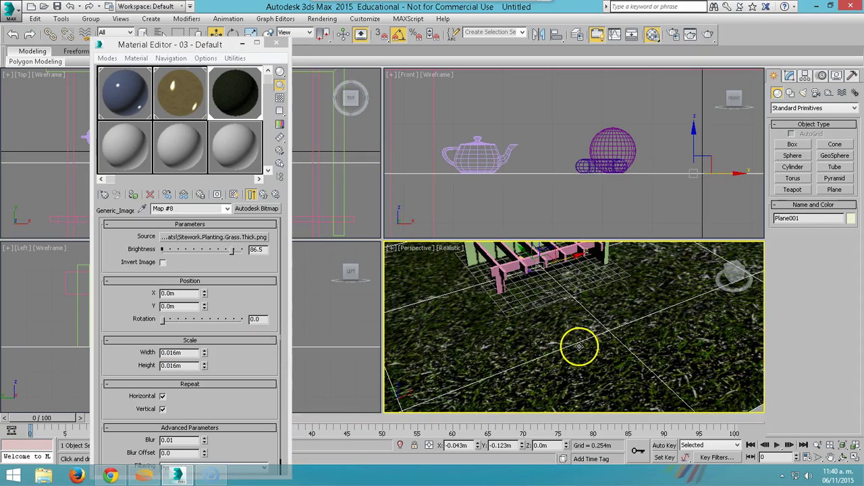
{"action": "left_click", "coordinate": [171, 365]}
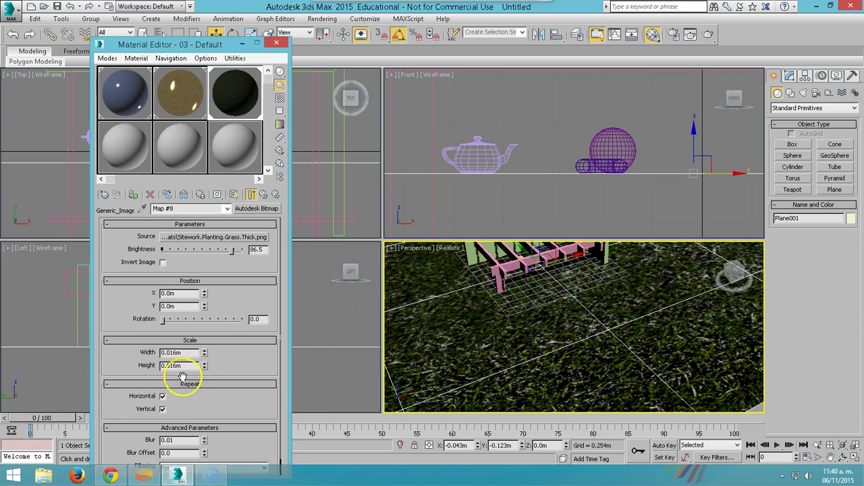
{"action": "type", "text": "0"}
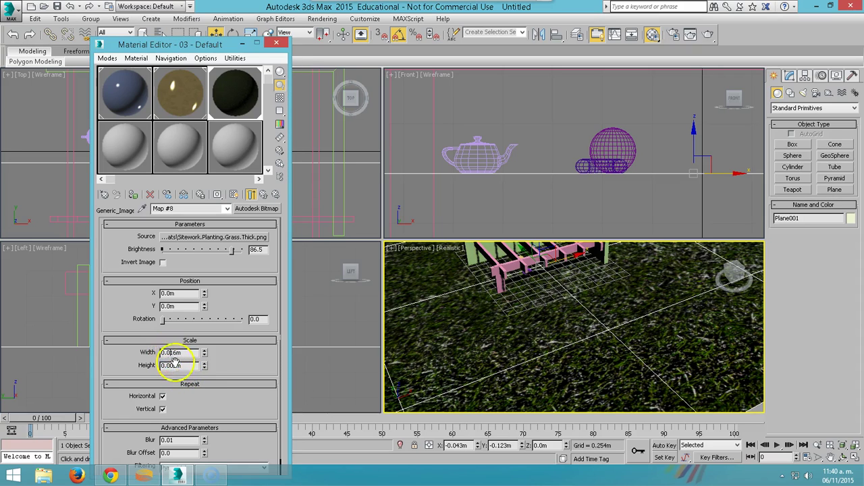
{"action": "key", "text": "Return"}
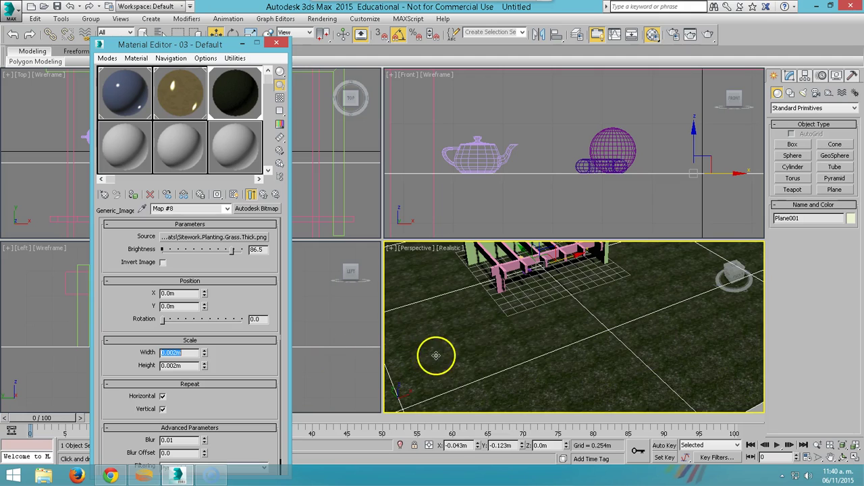
Step: Orbit the Perspective view to inspect the densely tiled grass around the pergola
{"action": "scroll", "coordinate": [554, 315], "scroll_direction": "up", "scroll_amount": 3}
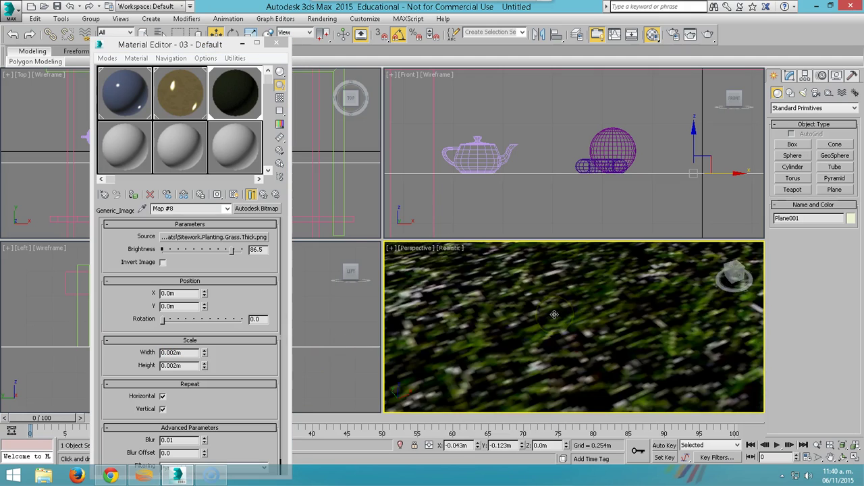
{"action": "mouse_move", "coordinate": [494, 310]}
{"action": "middle_mouse_down", "text": "alt"}
{"action": "mouse_move", "coordinate": [532, 392]}
{"action": "mouse_move", "coordinate": [492, 287]}
{"action": "mouse_move", "coordinate": [511, 277]}
{"action": "mouse_move", "coordinate": [558, 349]}
{"action": "mouse_move", "coordinate": [506, 270]}
{"action": "mouse_move", "coordinate": [569, 291]}
{"action": "middle_mouse_up", "text": "alt"}
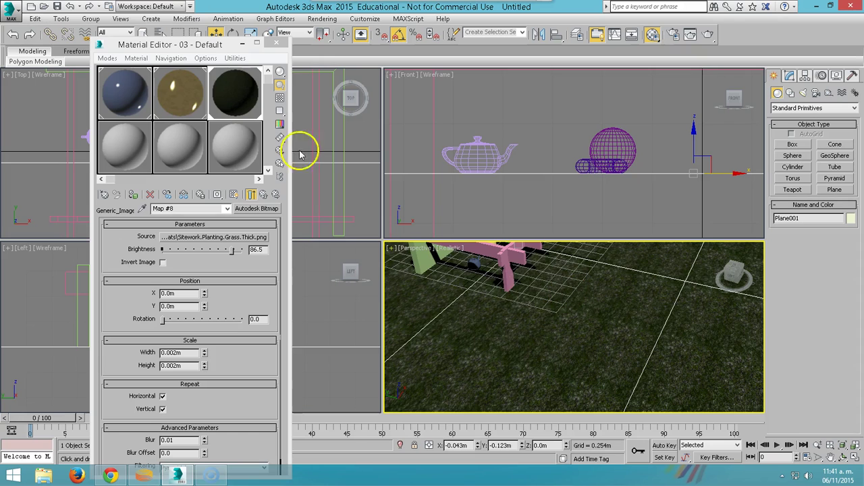
{"action": "mouse_move", "coordinate": [551, 271]}
{"action": "middle_mouse_down", "text": "alt"}
{"action": "mouse_move", "coordinate": [554, 332]}
{"action": "mouse_move", "coordinate": [589, 359]}
{"action": "mouse_move", "coordinate": [619, 349]}
{"action": "mouse_move", "coordinate": [632, 368]}
{"action": "mouse_move", "coordinate": [603, 353]}
{"action": "mouse_move", "coordinate": [600, 371]}
{"action": "mouse_move", "coordinate": [588, 361]}
{"action": "mouse_move", "coordinate": [637, 367]}
{"action": "mouse_move", "coordinate": [612, 371]}
{"action": "middle_mouse_up", "text": "alt"}
{"action": "left_click", "coordinate": [843, 457]}
{"action": "mouse_move", "coordinate": [592, 375]}
{"action": "left_mouse_down"}
{"action": "mouse_move", "coordinate": [536, 347]}
{"action": "mouse_move", "coordinate": [534, 309]}
{"action": "mouse_move", "coordinate": [479, 294]}
{"action": "left_mouse_up"}
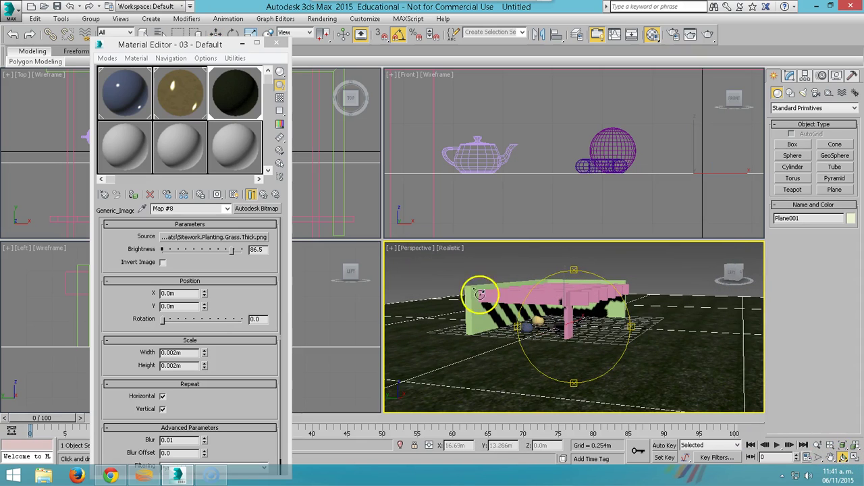
Step: Load the Red Oak hardwood from the Wood category into an unused sample slot
{"action": "left_click", "coordinate": [108, 143]}
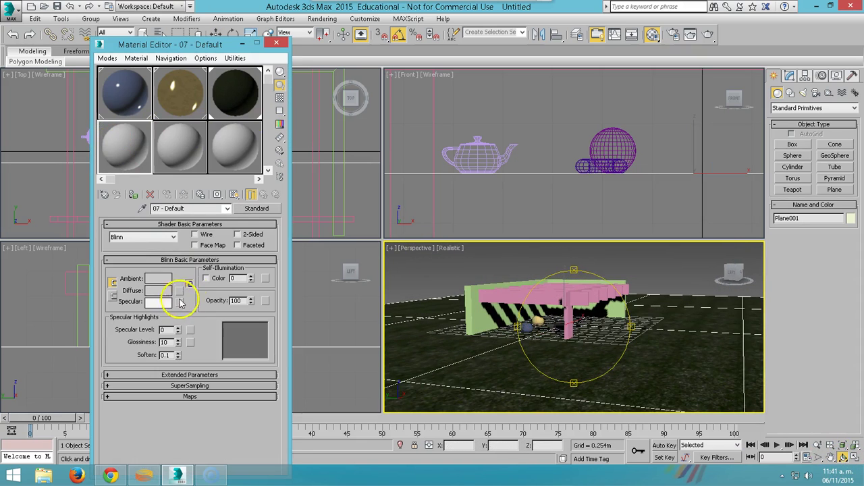
{"action": "left_click", "coordinate": [258, 207]}
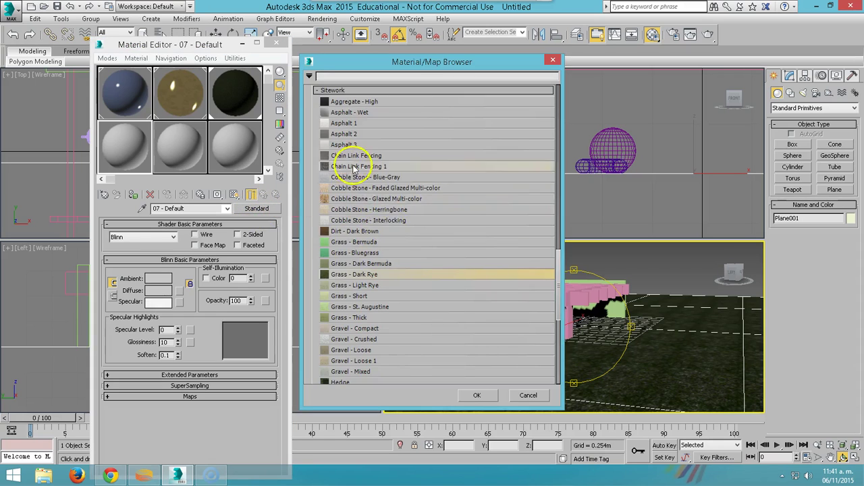
{"action": "scroll", "coordinate": [354, 169], "scroll_direction": "up", "scroll_amount": 2}
{"action": "left_click", "coordinate": [322, 143]}
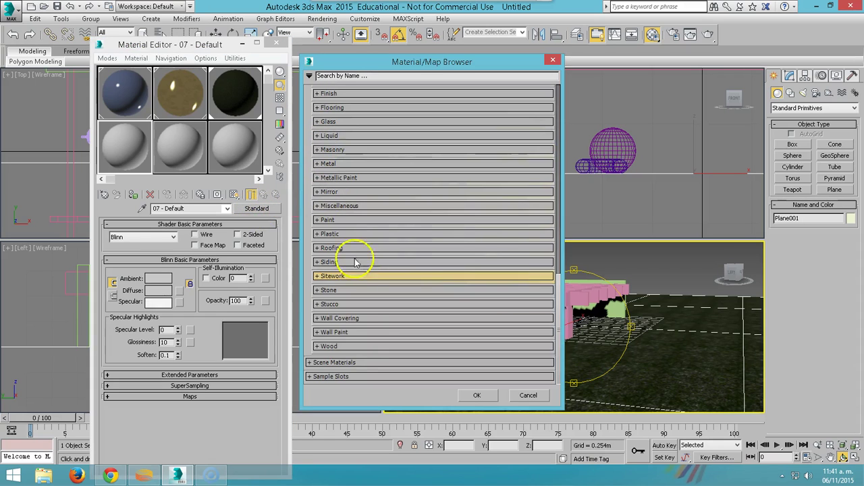
{"action": "left_click", "coordinate": [315, 346]}
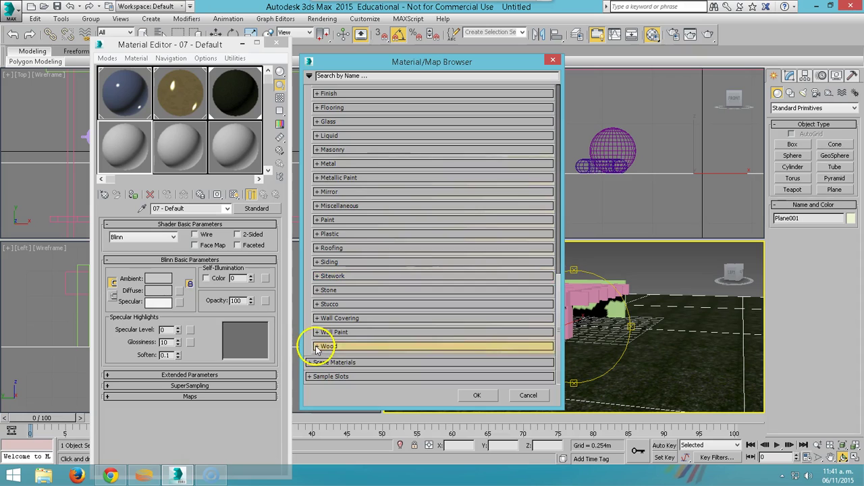
{"action": "scroll", "coordinate": [324, 291], "scroll_direction": "down", "scroll_amount": 3}
{"action": "right_click", "coordinate": [320, 279]}
{"action": "mouse_move", "coordinate": [381, 293]}
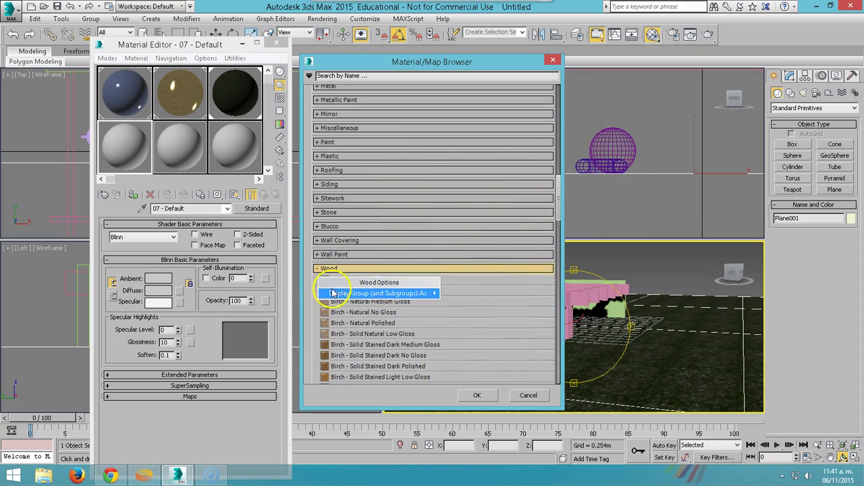
{"action": "left_click", "coordinate": [466, 322]}
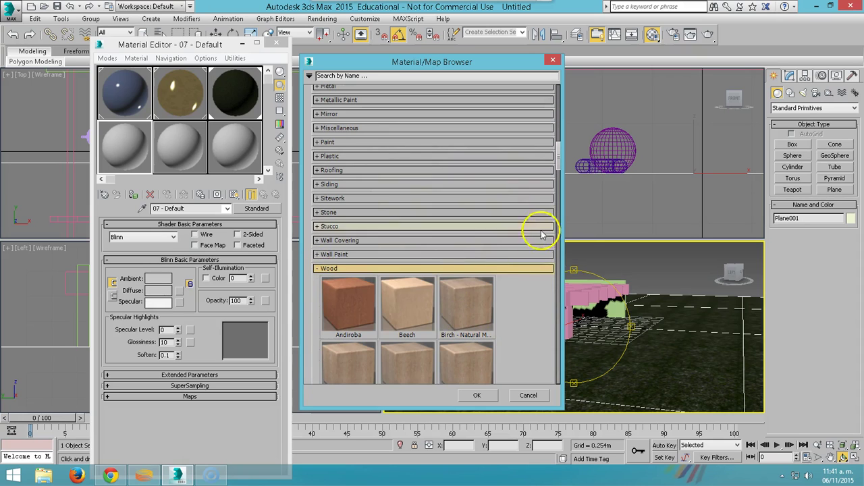
{"action": "left_click_drag", "start_coordinate": [560, 159], "coordinate": [562, 287]}
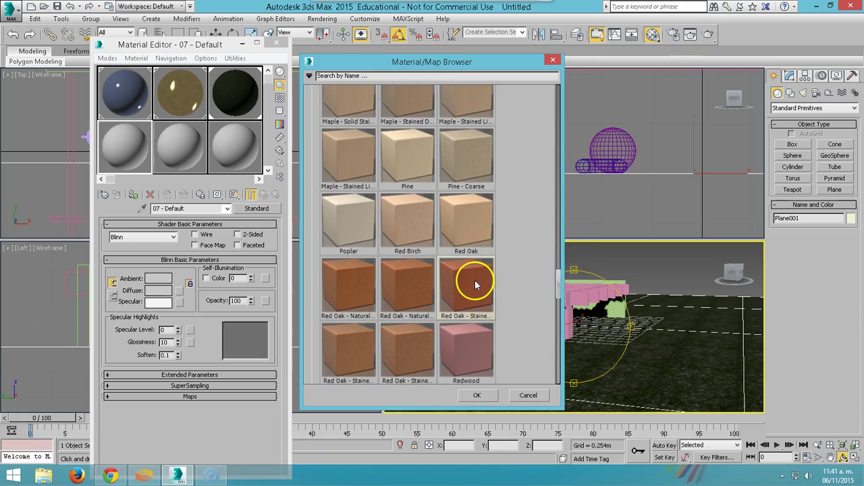
{"action": "double_click", "coordinate": [475, 277]}
{"action": "left_click_drag", "start_coordinate": [134, 150], "coordinate": [555, 295]}
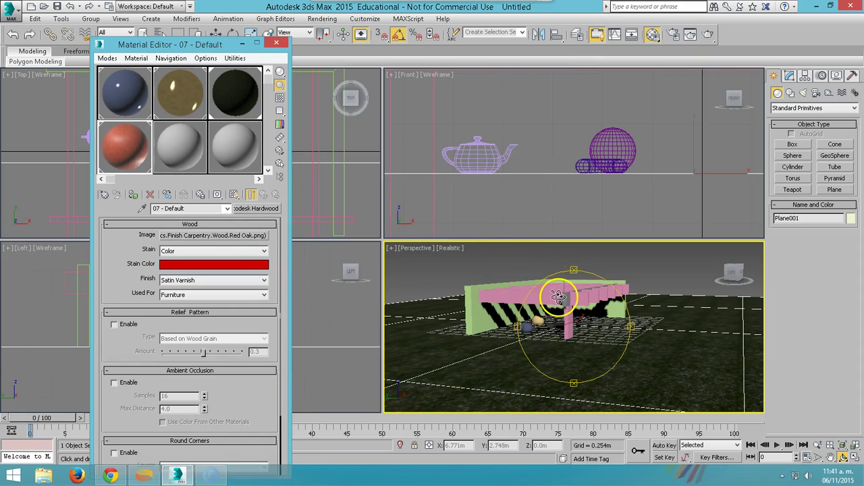
Step: Assign the Red Oak material to pillar Box009 and all pergola beams, showing it in the viewport
{"action": "scroll", "coordinate": [556, 297], "scroll_direction": "up", "scroll_amount": 5}
{"action": "scroll", "coordinate": [526, 334], "scroll_direction": "up", "scroll_amount": 2}
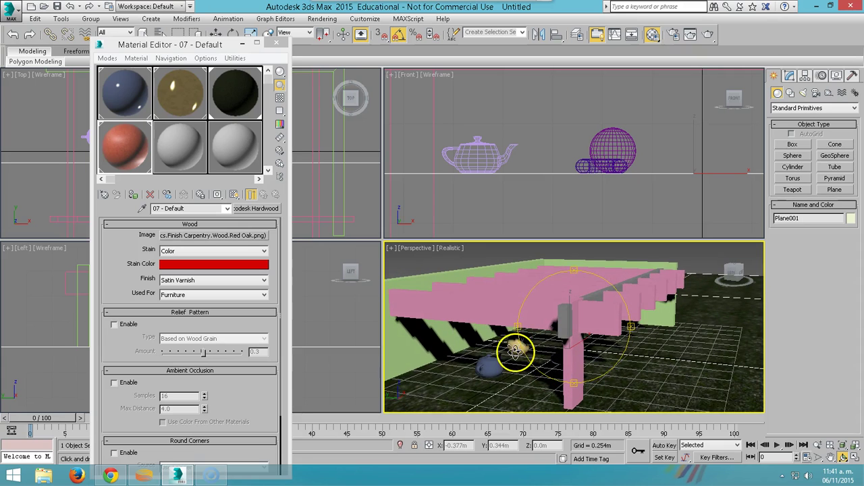
{"action": "left_click", "coordinate": [572, 365]}
{"action": "key", "text": "w"}
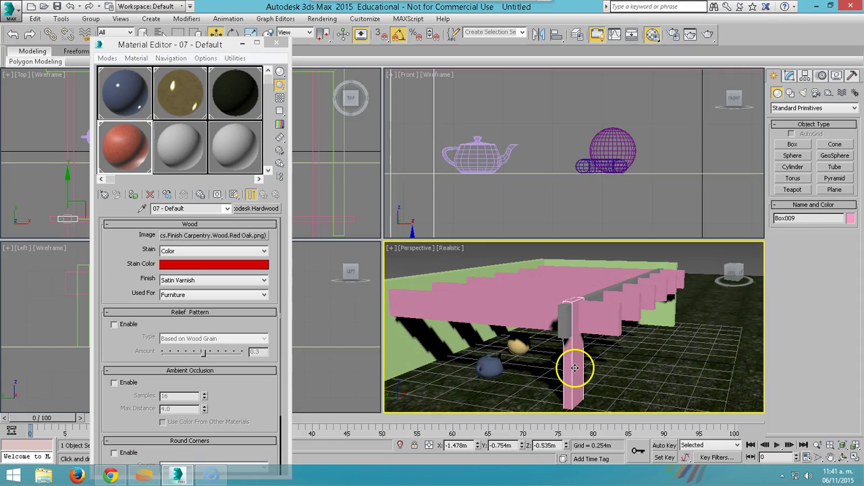
{"action": "left_click", "coordinate": [599, 330], "text": "ctrl"}
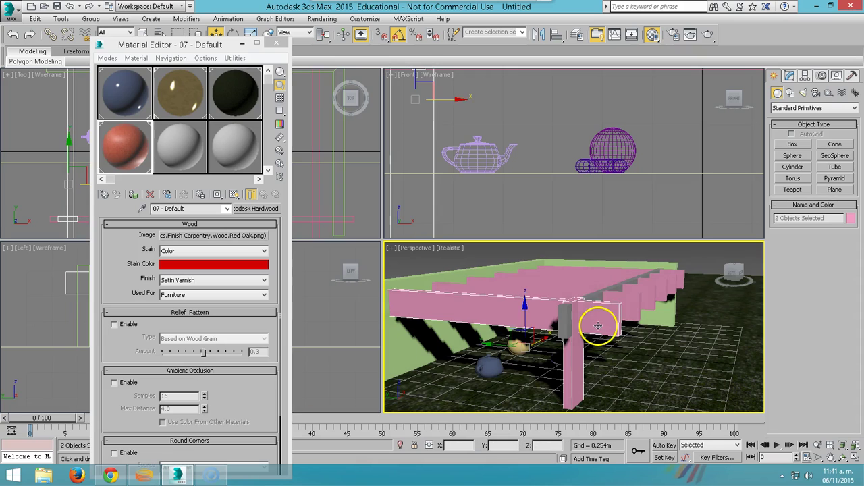
{"action": "left_click", "coordinate": [616, 292], "text": "ctrl"}
{"action": "left_click", "coordinate": [631, 287], "text": "ctrl"}
{"action": "left_click", "coordinate": [652, 273], "text": "ctrl"}
{"action": "left_click", "coordinate": [666, 273], "text": "ctrl"}
{"action": "left_click", "coordinate": [670, 271], "text": "ctrl"}
{"action": "left_click", "coordinate": [569, 315], "text": "ctrl"}
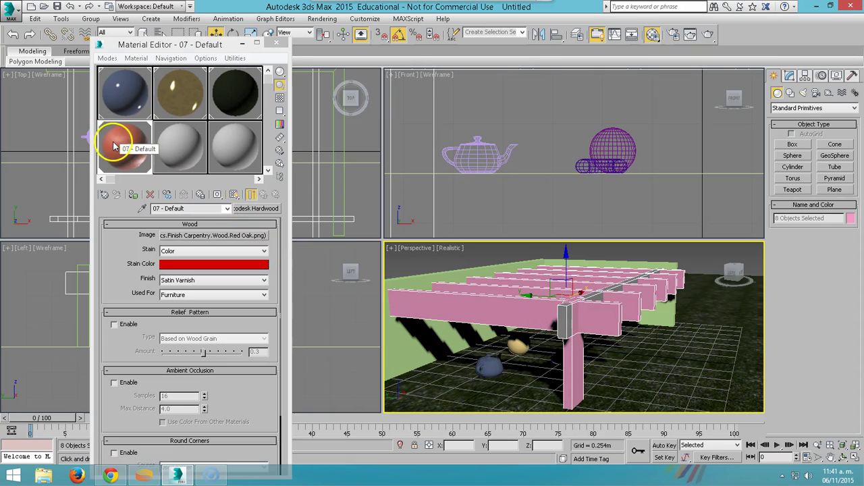
{"action": "left_click", "coordinate": [133, 196]}
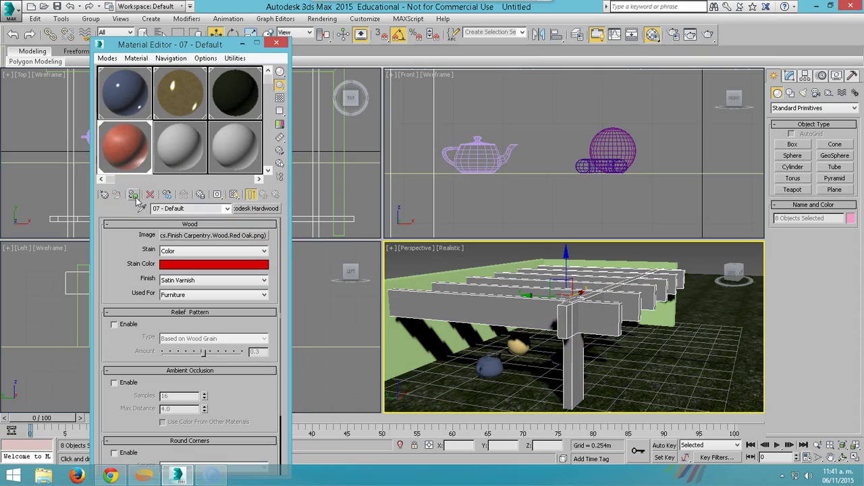
{"action": "left_click", "coordinate": [233, 196]}
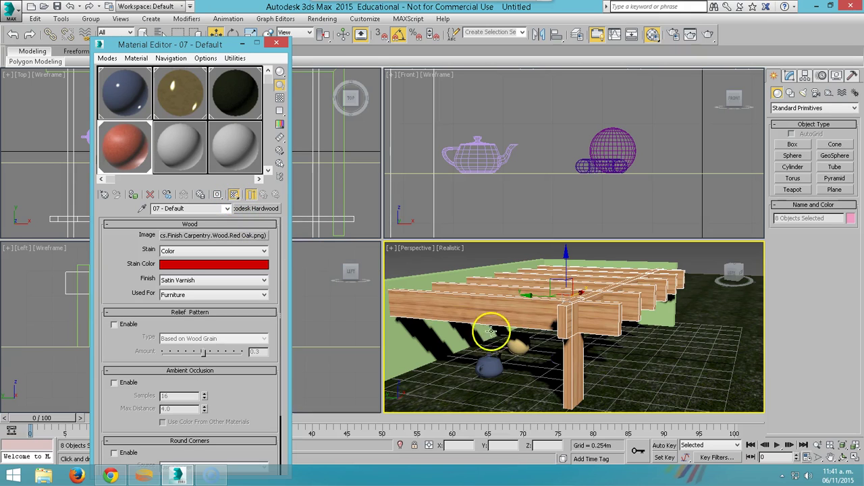
{"action": "left_click", "coordinate": [189, 151]}
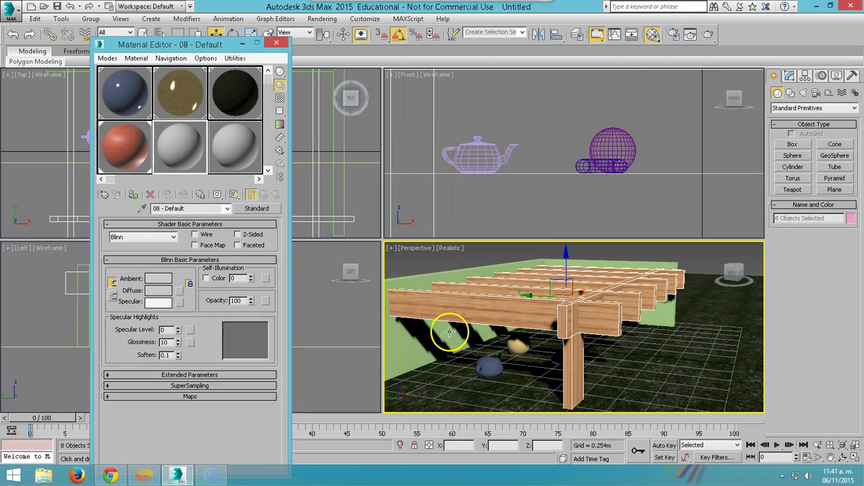
Step: Open the material browser, collapse Wood, and expand the Stone category
{"action": "left_click", "coordinate": [255, 209]}
{"action": "scroll", "coordinate": [513, 230], "scroll_direction": "up", "scroll_amount": 3}
{"action": "scroll", "coordinate": [502, 227], "scroll_direction": "up", "scroll_amount": 3}
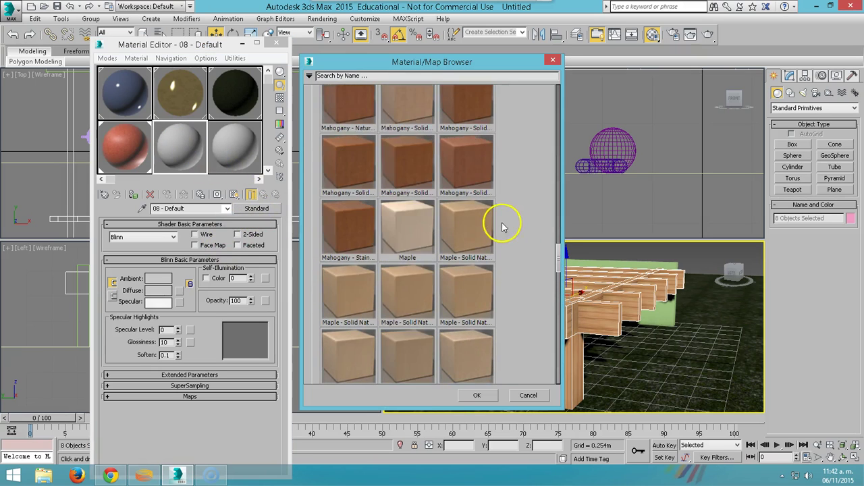
{"action": "scroll", "coordinate": [506, 210], "scroll_direction": "up", "scroll_amount": 3}
{"action": "scroll", "coordinate": [505, 206], "scroll_direction": "up", "scroll_amount": 3}
{"action": "scroll", "coordinate": [506, 200], "scroll_direction": "up", "scroll_amount": 3}
{"action": "scroll", "coordinate": [509, 200], "scroll_direction": "up", "scroll_amount": 3}
{"action": "scroll", "coordinate": [510, 202], "scroll_direction": "up", "scroll_amount": 5}
{"action": "scroll", "coordinate": [507, 193], "scroll_direction": "up", "scroll_amount": 2}
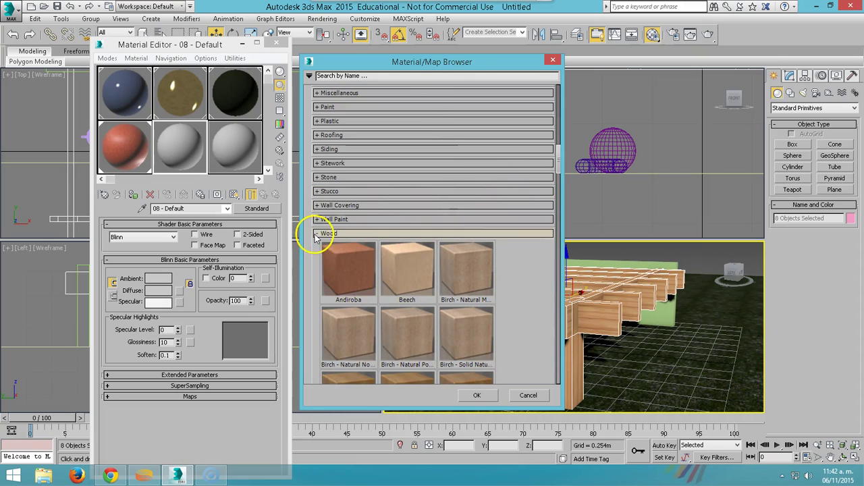
{"action": "left_click", "coordinate": [317, 227]}
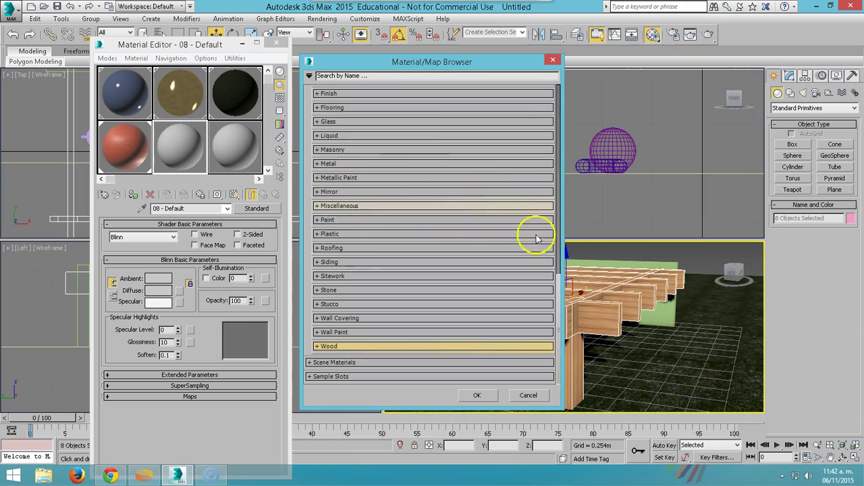
{"action": "left_click", "coordinate": [317, 290]}
Step: Load a rustic limestone masonry material onto the green wall and show its texture in the viewport
{"action": "right_click", "coordinate": [320, 313]}
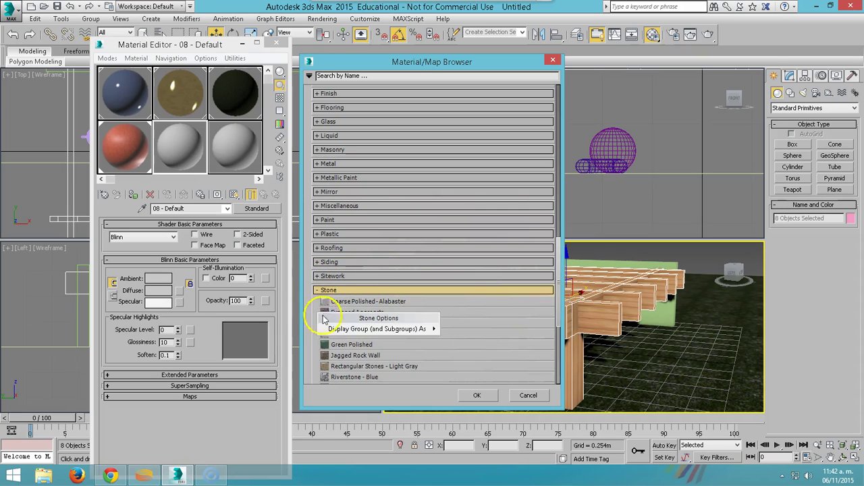
{"action": "mouse_move", "coordinate": [377, 328]}
{"action": "left_click", "coordinate": [473, 353]}
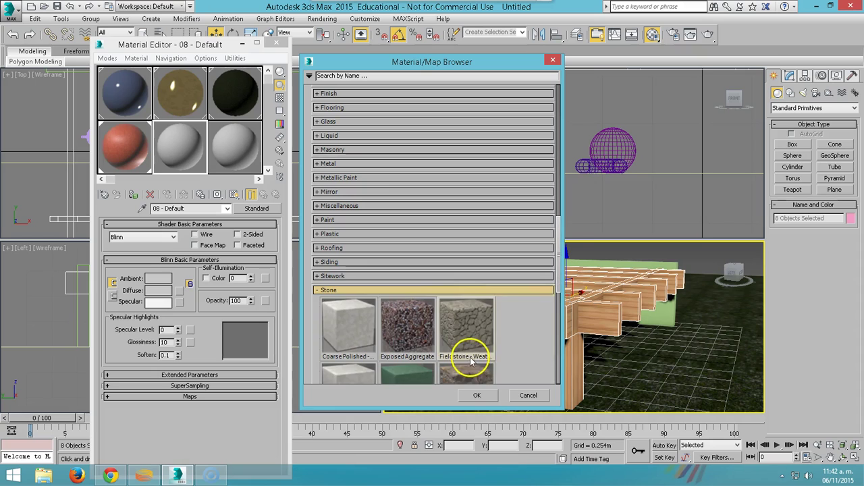
{"action": "left_click_drag", "start_coordinate": [560, 241], "coordinate": [562, 300]}
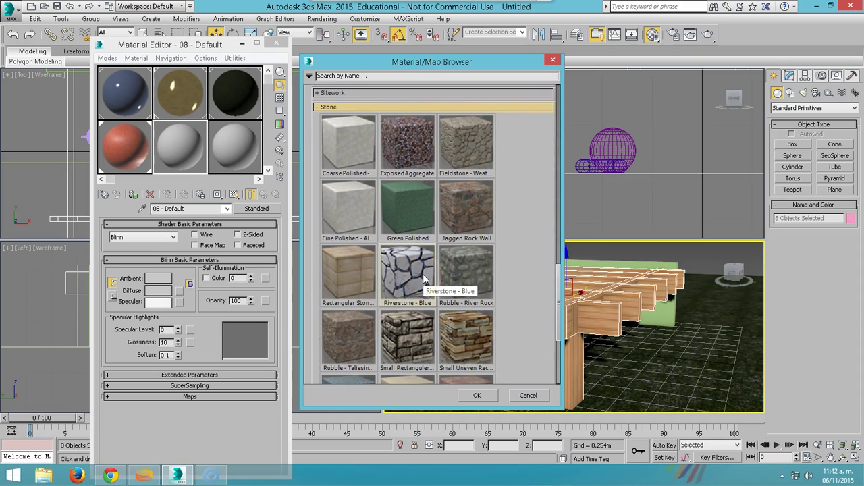
{"action": "double_click", "coordinate": [405, 321]}
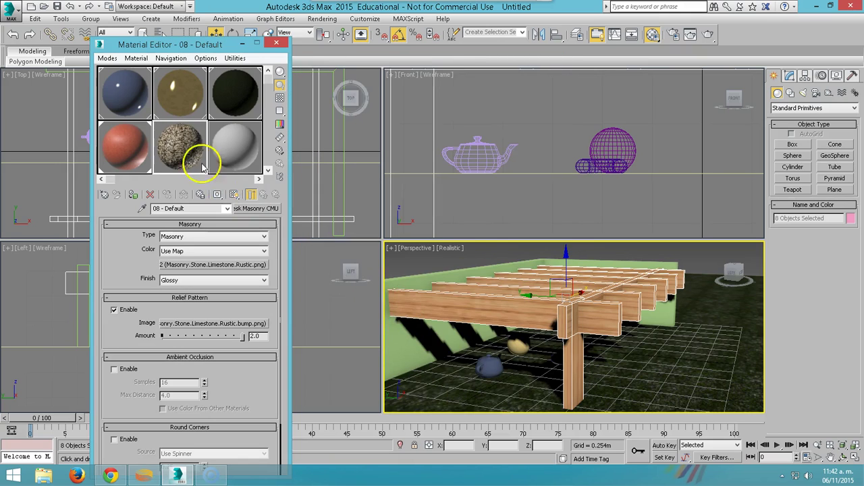
{"action": "left_click_drag", "start_coordinate": [201, 168], "coordinate": [408, 334]}
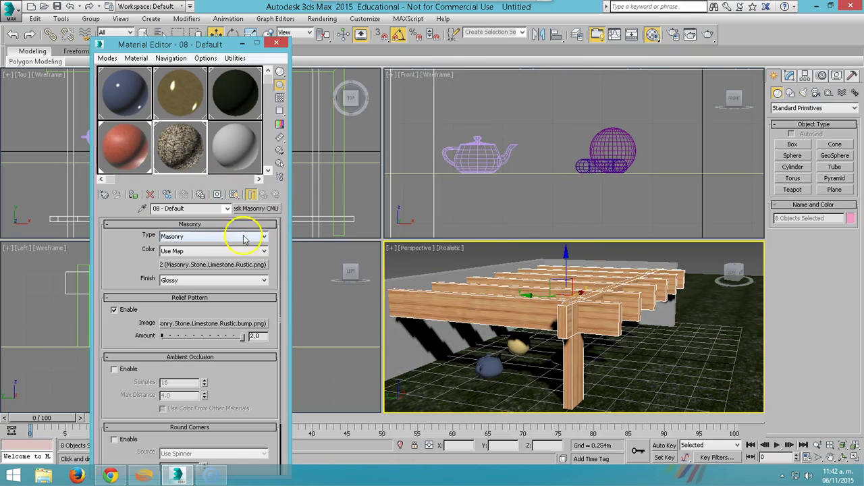
{"action": "left_click", "coordinate": [234, 195]}
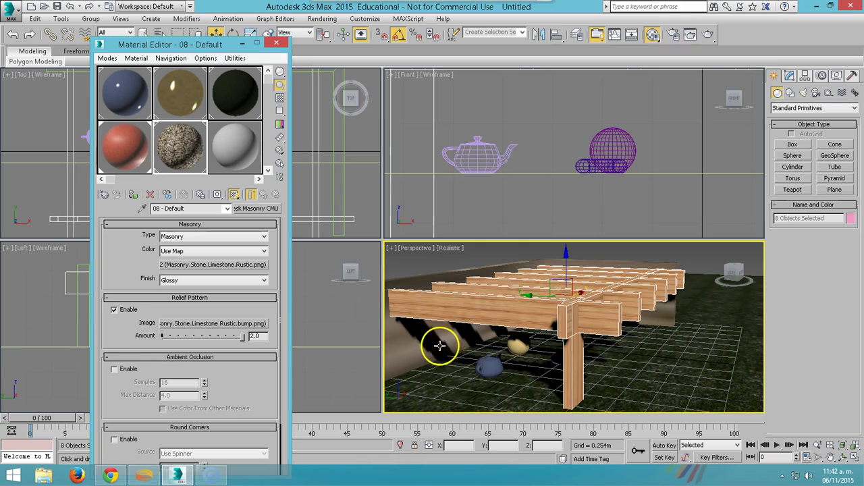
Step: Open the stone Color map's bitmap settings (Map #12) and set Scale Width to 0.022m
{"action": "left_click", "coordinate": [256, 266]}
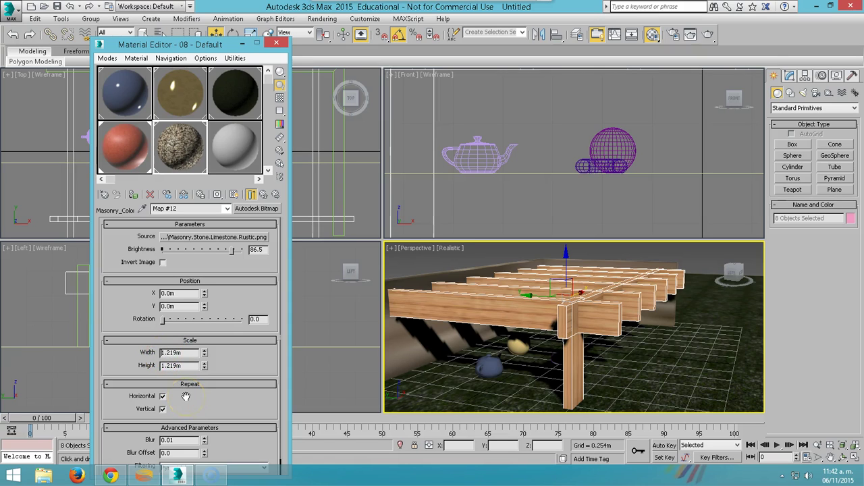
{"action": "type", "text": "0"}
{"action": "key", "text": "Tab"}
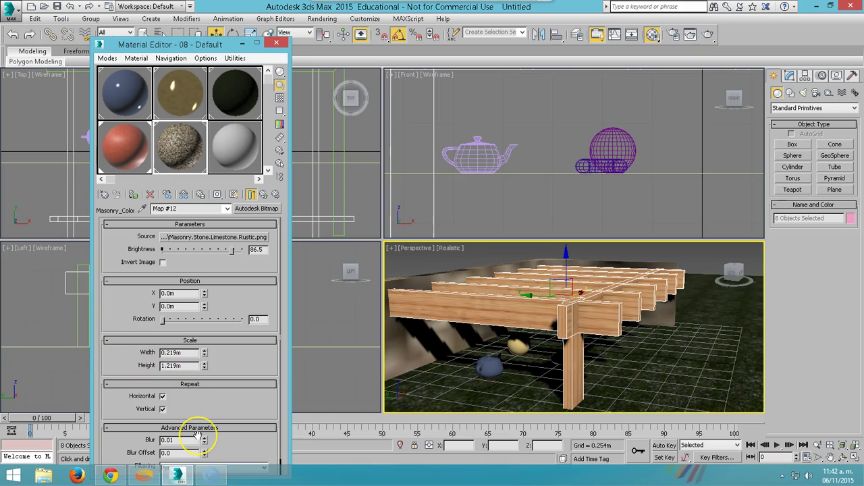
{"action": "double_click", "coordinate": [189, 365]}
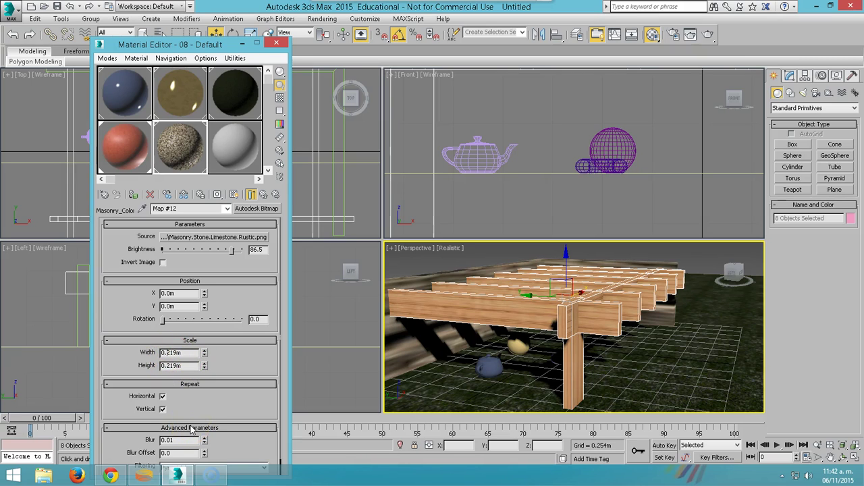
{"action": "left_click", "coordinate": [168, 365]}
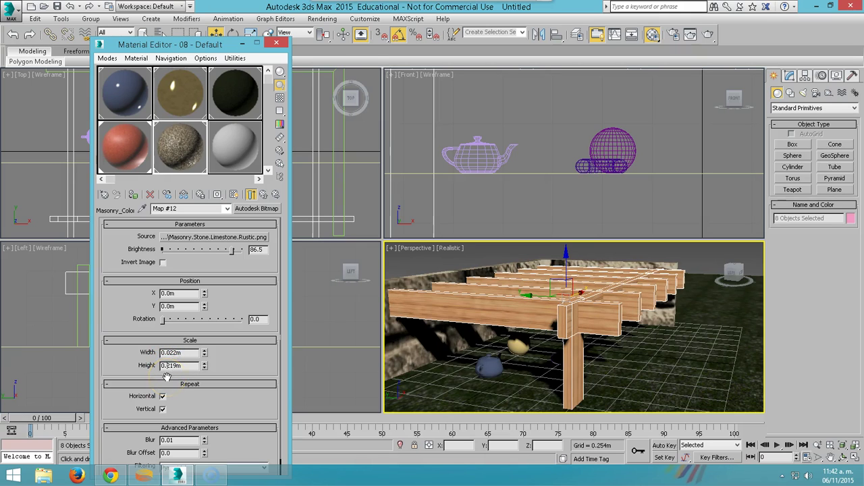
Step: Set the stone texture's Scale Height to 0.022m
{"action": "left_click", "coordinate": [166, 366]}
{"action": "type", "text": "022"}
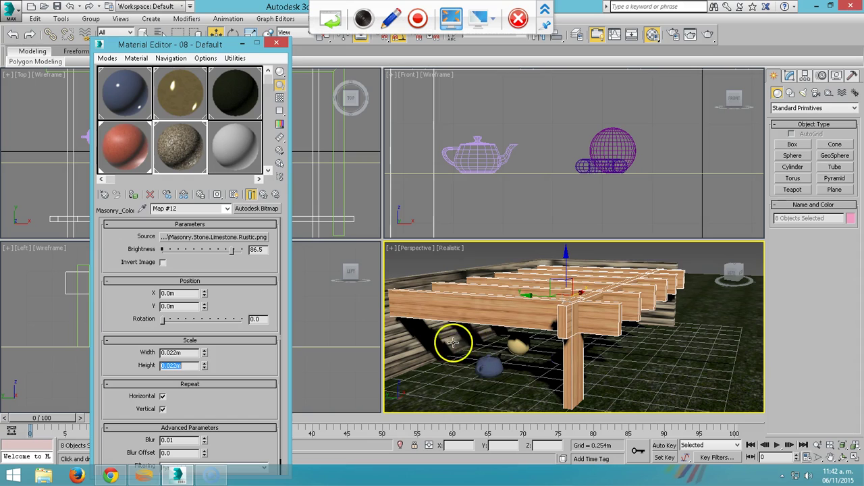
{"action": "scroll", "coordinate": [449, 343], "scroll_direction": "up", "scroll_amount": 5}
{"action": "scroll", "coordinate": [434, 341], "scroll_direction": "down", "scroll_amount": 3}
{"action": "scroll", "coordinate": [438, 343], "scroll_direction": "up", "scroll_amount": 3}
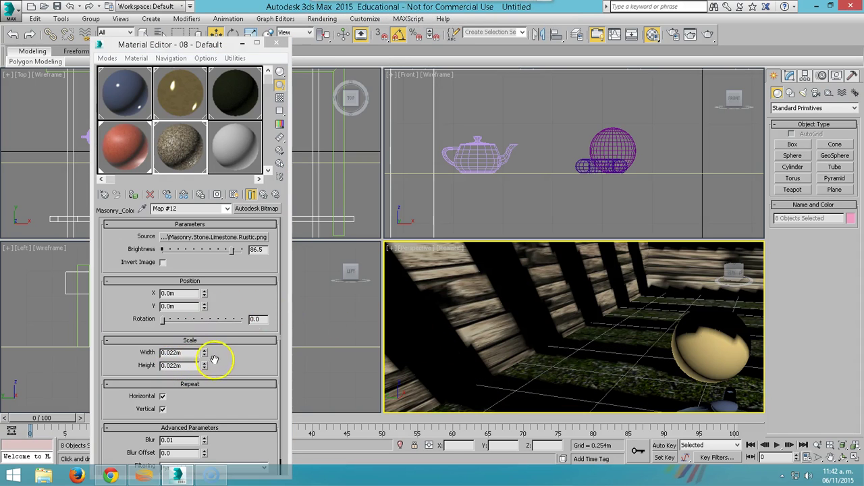
{"action": "scroll", "coordinate": [473, 332], "scroll_direction": "down", "scroll_amount": 4}
{"action": "scroll", "coordinate": [472, 331], "scroll_direction": "down", "scroll_amount": 2}
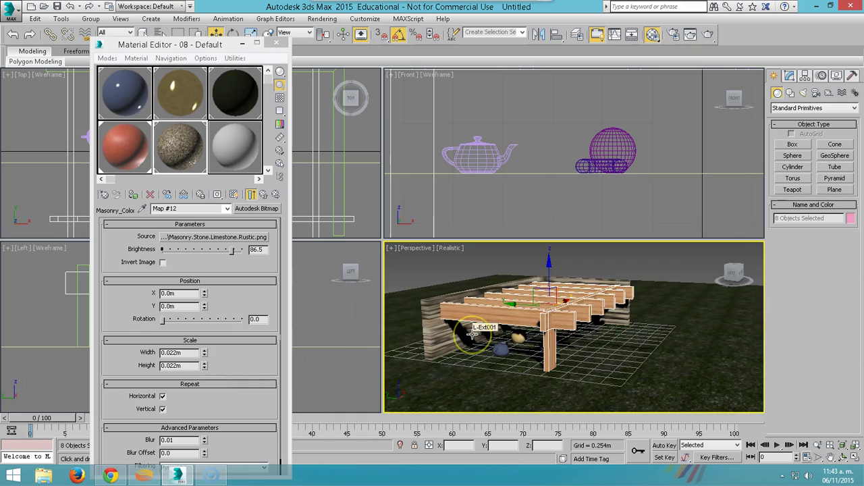
{"action": "scroll", "coordinate": [473, 333], "scroll_direction": "up", "scroll_amount": 2}
{"action": "scroll", "coordinate": [473, 333], "scroll_direction": "up", "scroll_amount": 1}
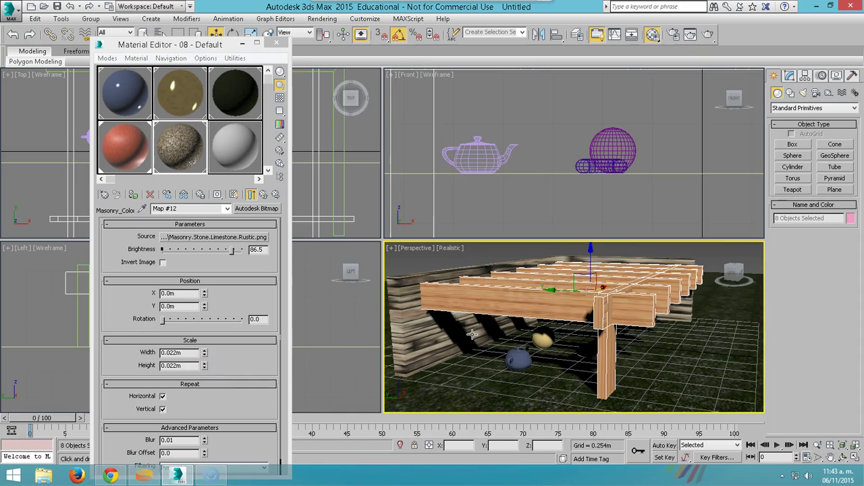
{"action": "scroll", "coordinate": [474, 331], "scroll_direction": "down", "scroll_amount": 2}
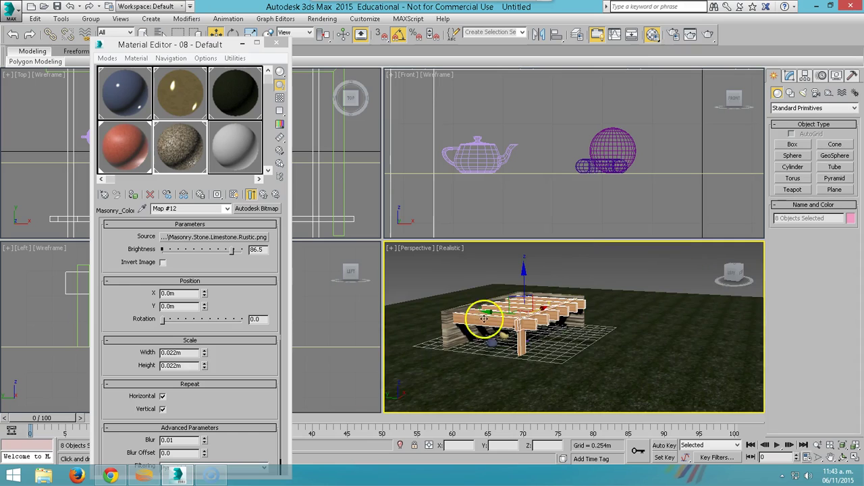
{"action": "scroll", "coordinate": [480, 312], "scroll_direction": "down", "scroll_amount": 1}
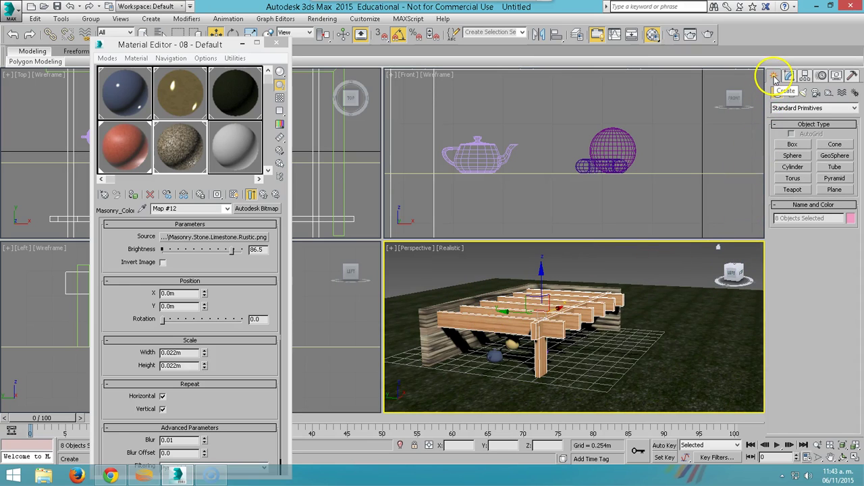
Step: Create Daylight001, declining the exposure prompt, with its compass placed beside the pergola
{"action": "left_click", "coordinate": [855, 93]}
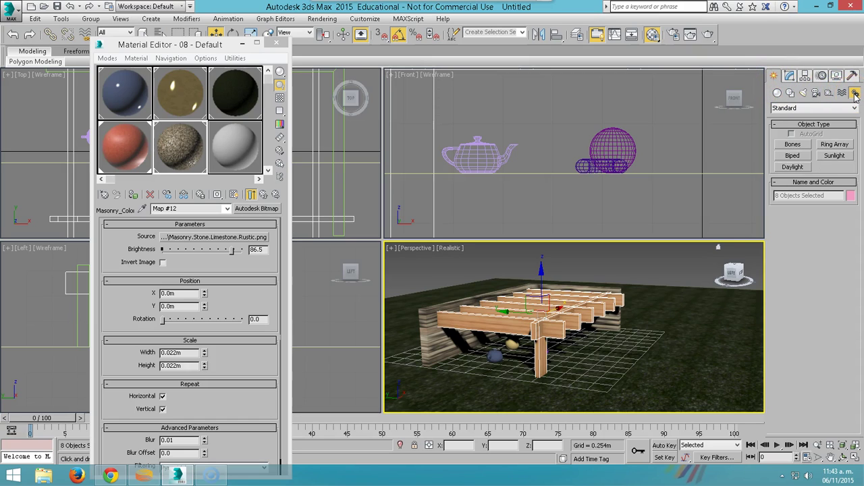
{"action": "left_click", "coordinate": [793, 167]}
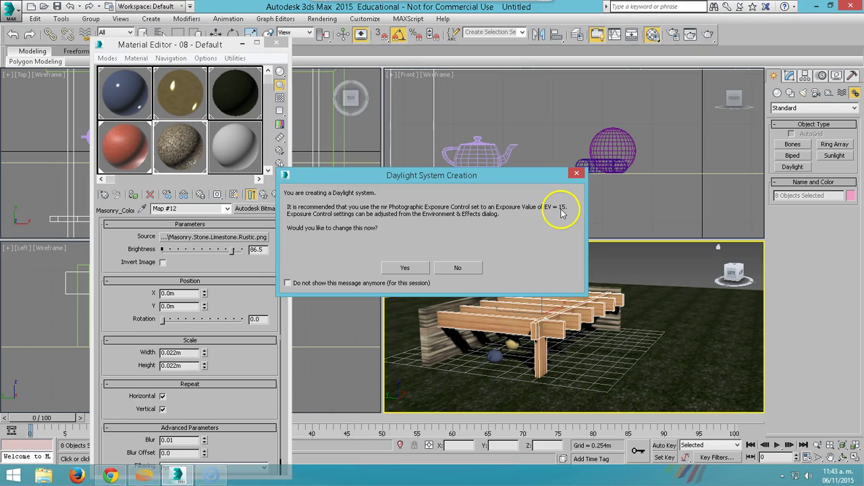
{"action": "left_click", "coordinate": [459, 268]}
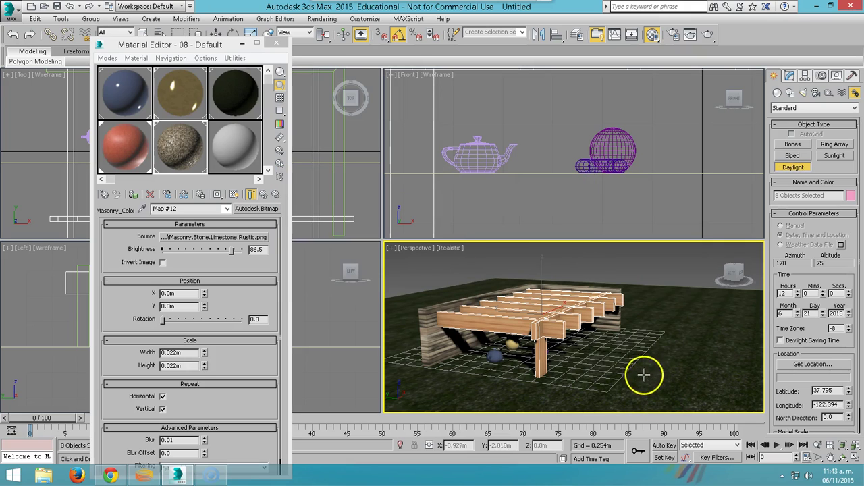
{"action": "left_click_drag", "start_coordinate": [652, 375], "coordinate": [698, 386]}
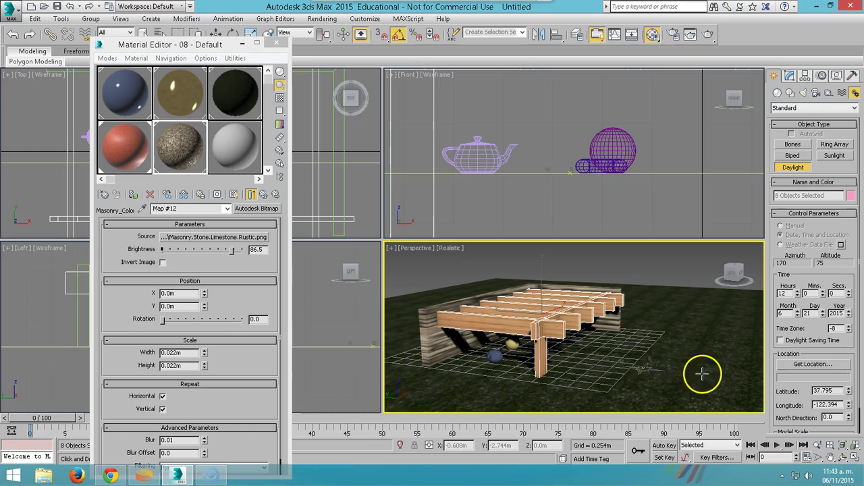
{"action": "left_click", "coordinate": [515, 370]}
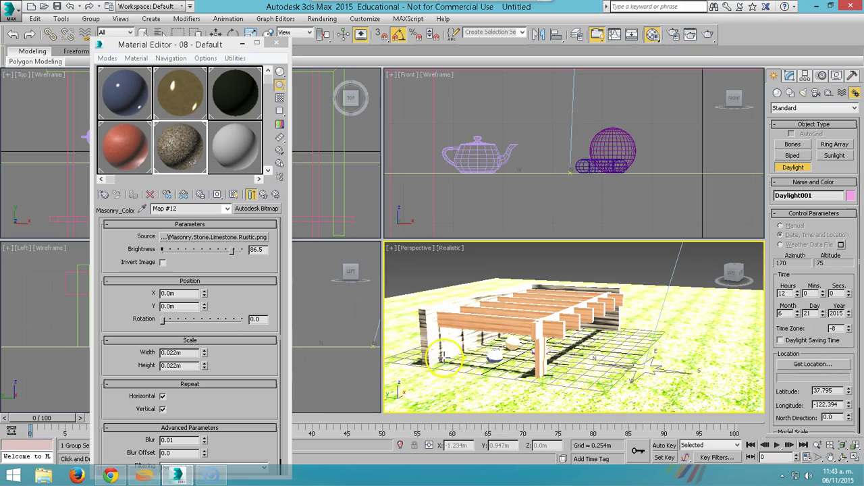
Step: Finish placing the sun and set its location to Mexico City, Mexico
{"action": "left_click", "coordinate": [530, 341]}
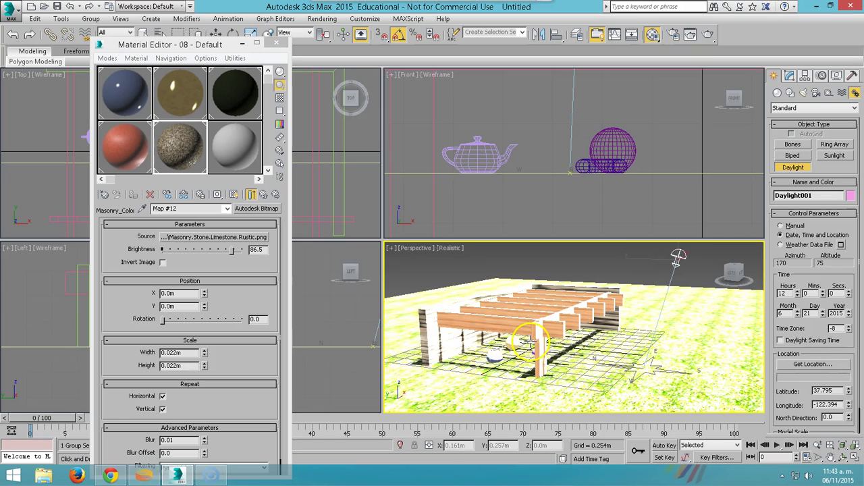
{"action": "left_click", "coordinate": [800, 365]}
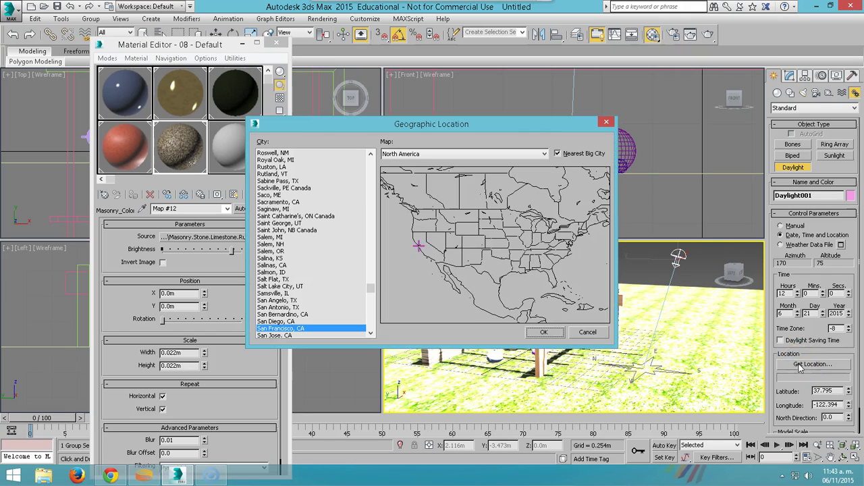
{"action": "left_click", "coordinate": [481, 302]}
{"action": "left_click", "coordinate": [494, 308]}
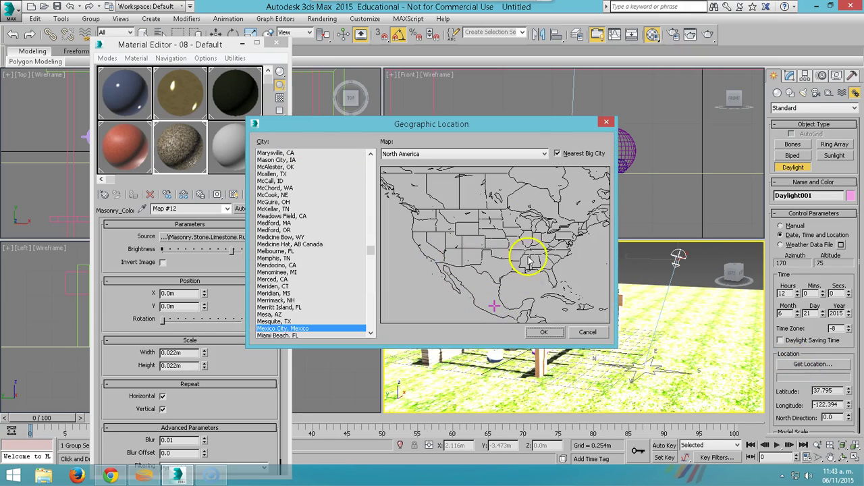
{"action": "left_click", "coordinate": [544, 154]}
{"action": "left_click", "coordinate": [405, 219]}
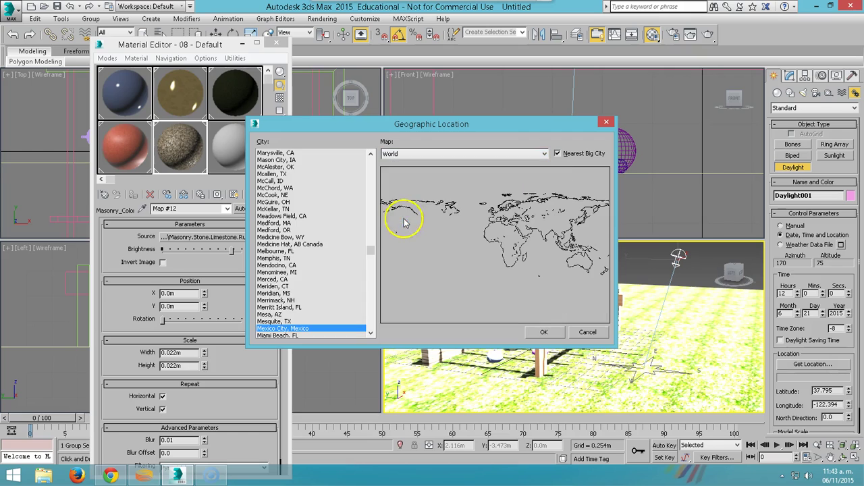
{"action": "left_click", "coordinate": [432, 233]}
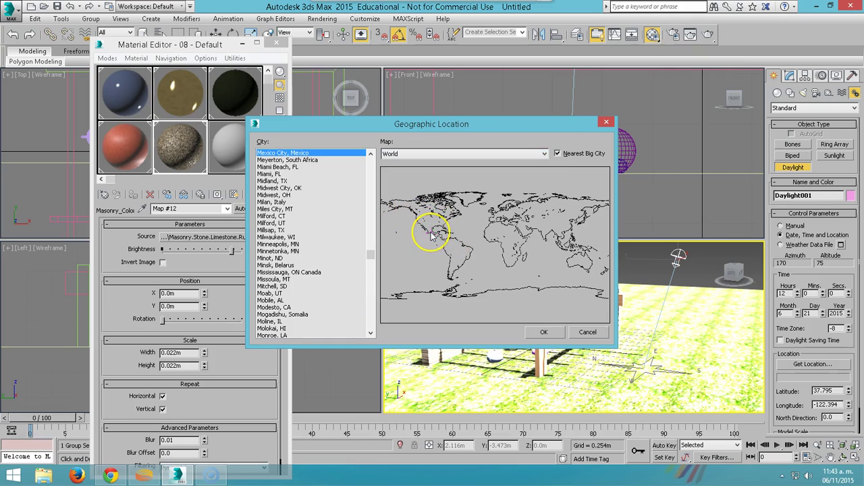
{"action": "left_click", "coordinate": [543, 332]}
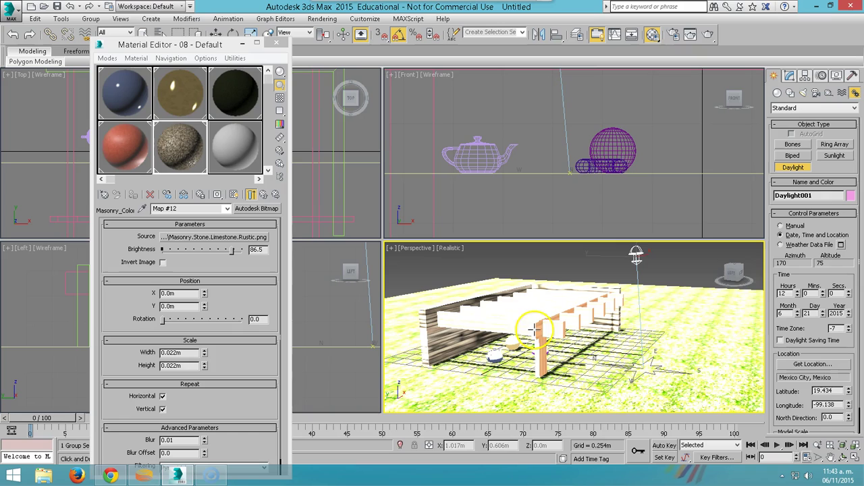
Step: Set the sun's time to 11:44 and the month to November (11)
{"action": "left_click", "coordinate": [798, 296]}
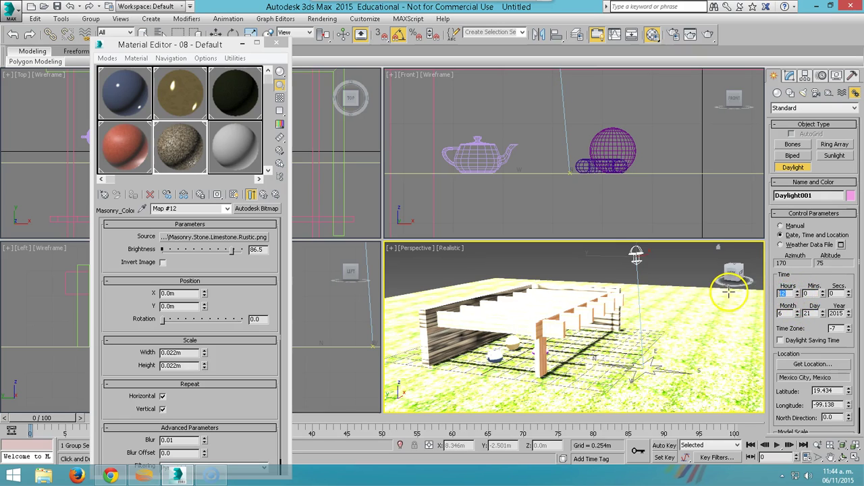
{"action": "left_click", "coordinate": [797, 291]}
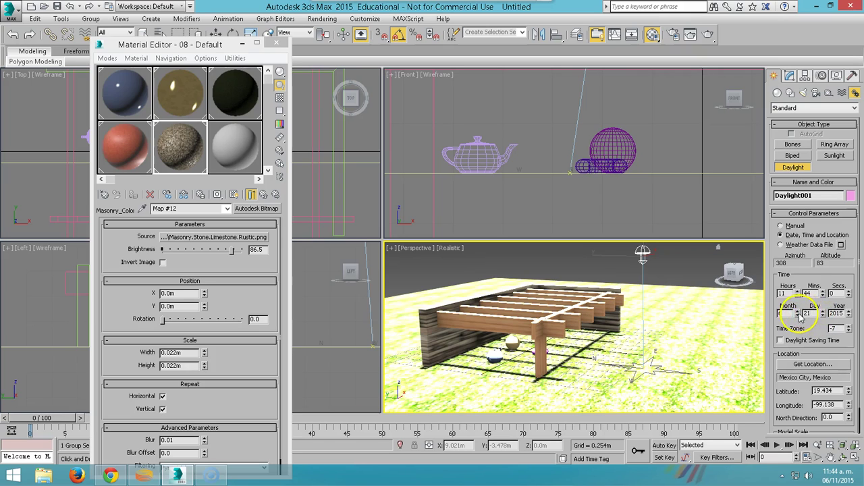
{"action": "left_click", "coordinate": [796, 314]}
{"action": "type", "text": "11"}
{"action": "key", "text": "Return"}
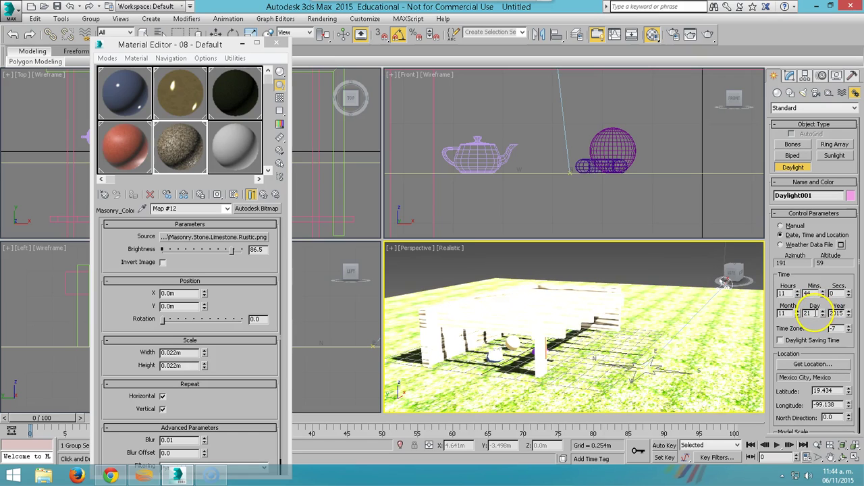
{"action": "type", "text": "6"}
{"action": "key", "text": "Tab"}
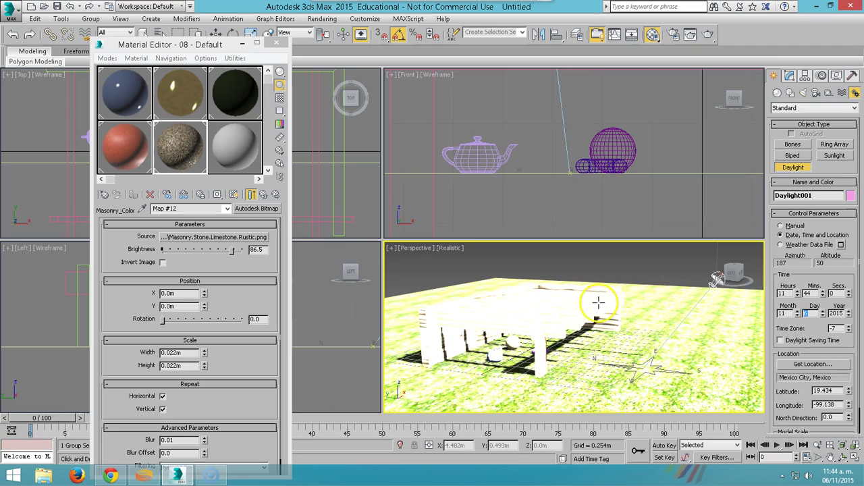
{"action": "key", "text": "w"}
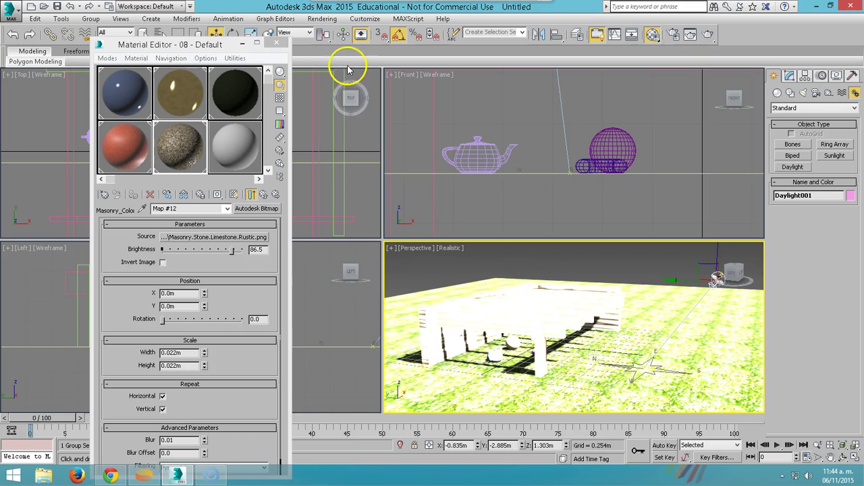
Step: Set the Environment exposure control to mr Photographic Exposure Control and render a preview
{"action": "left_click", "coordinate": [321, 19]}
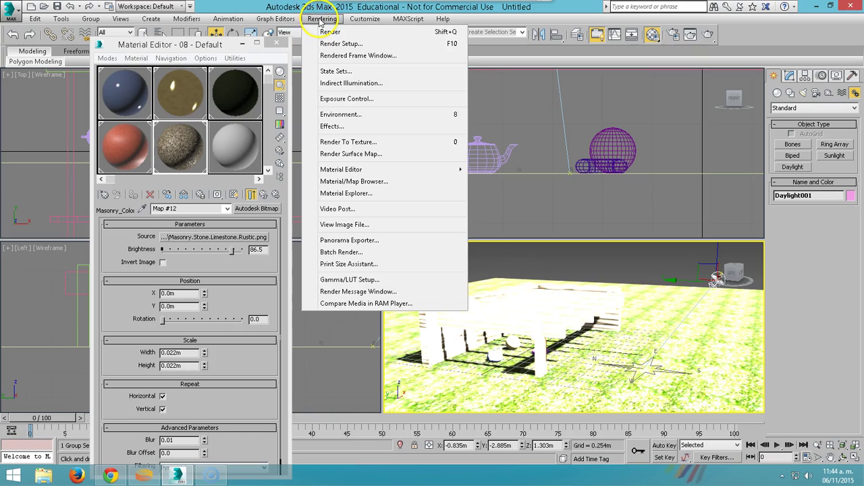
{"action": "left_click", "coordinate": [456, 119]}
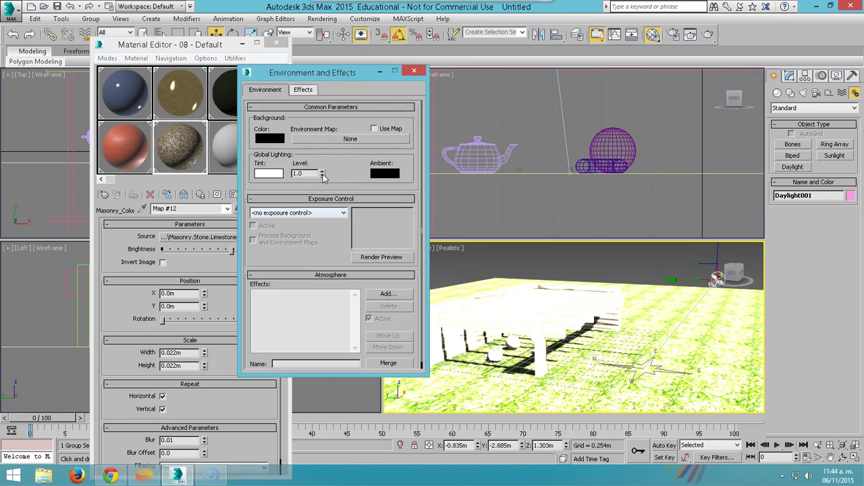
{"action": "key", "text": "alt+Down"}
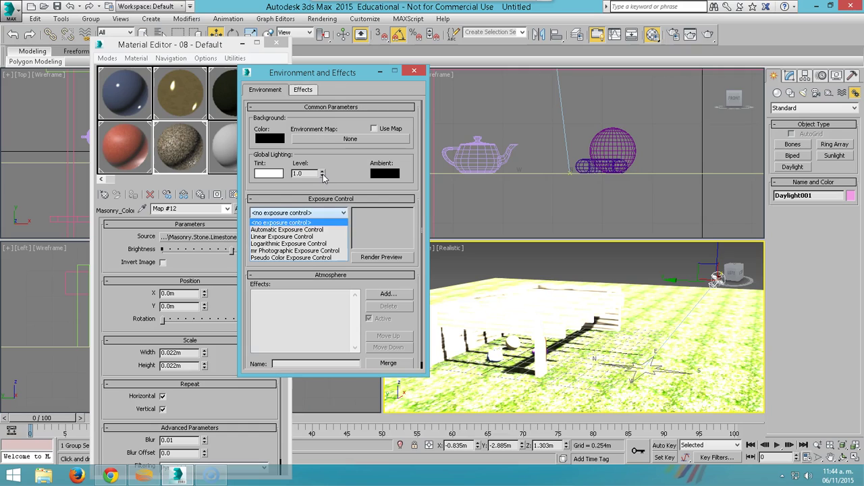
{"action": "key", "text": "Down"}
{"action": "key", "text": "Down"}
{"action": "key", "text": "Down"}
{"action": "key", "text": "Down"}
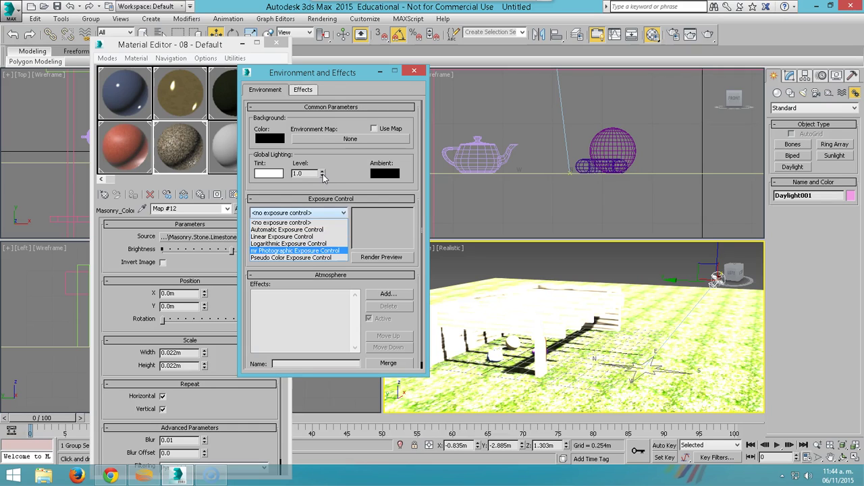
{"action": "key", "text": "Return"}
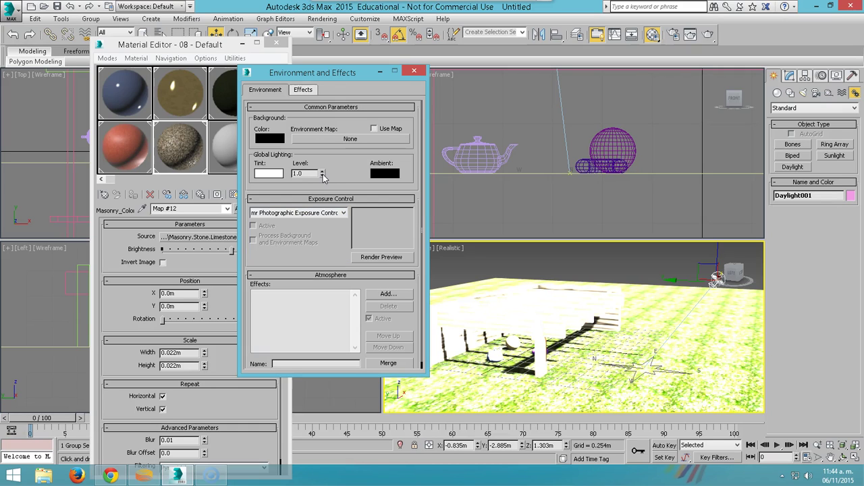
{"action": "left_click", "coordinate": [392, 259]}
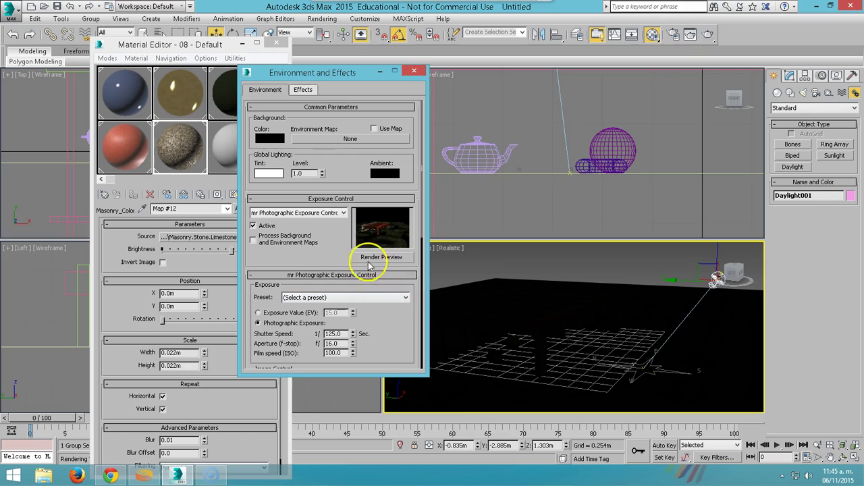
Step: Set Shutter Speed to 12.5 and Highlights (Burn) to 0.27
{"action": "left_click_drag", "start_coordinate": [399, 374], "coordinate": [398, 435]}
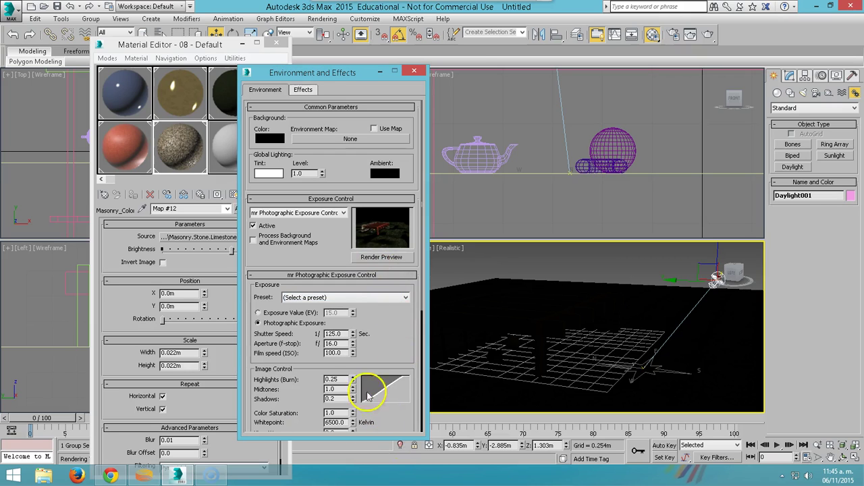
{"action": "left_click", "coordinate": [353, 334]}
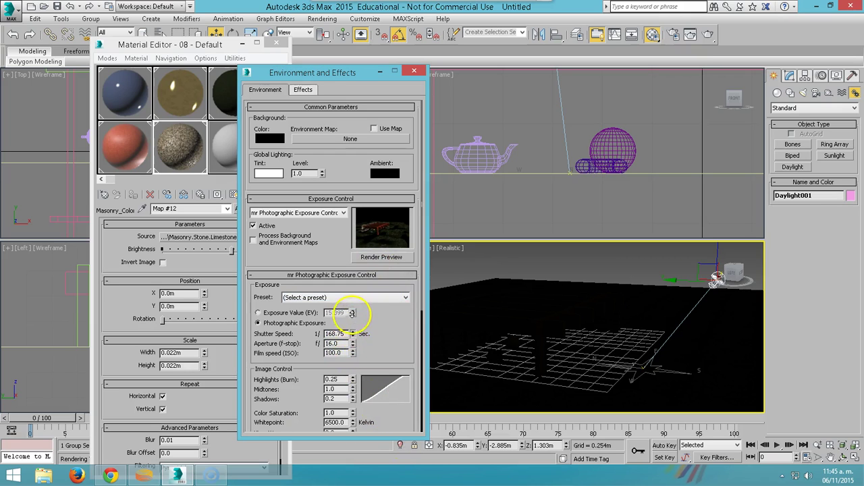
{"action": "left_click_drag", "start_coordinate": [357, 363], "coordinate": [364, 380]}
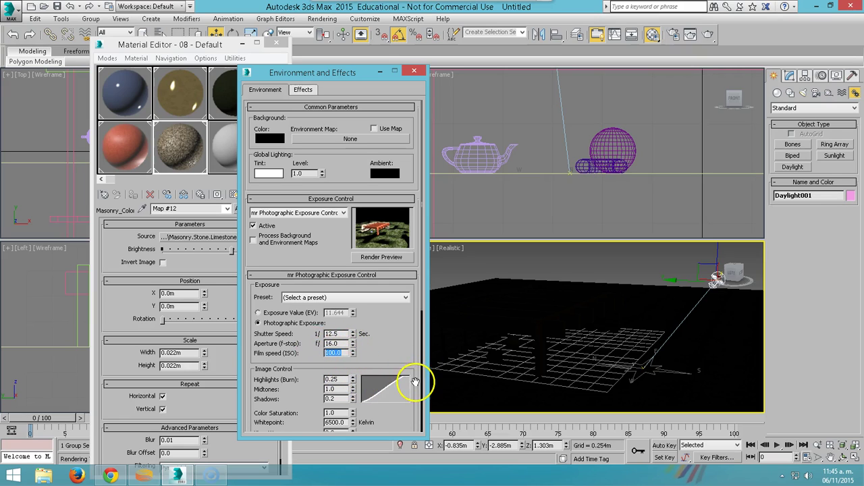
{"action": "left_click_drag", "start_coordinate": [414, 382], "coordinate": [416, 312]}
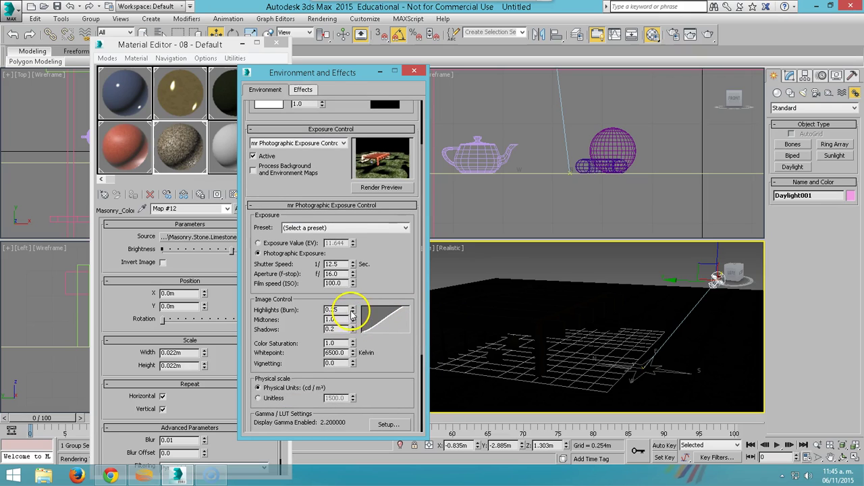
{"action": "left_click", "coordinate": [352, 307]}
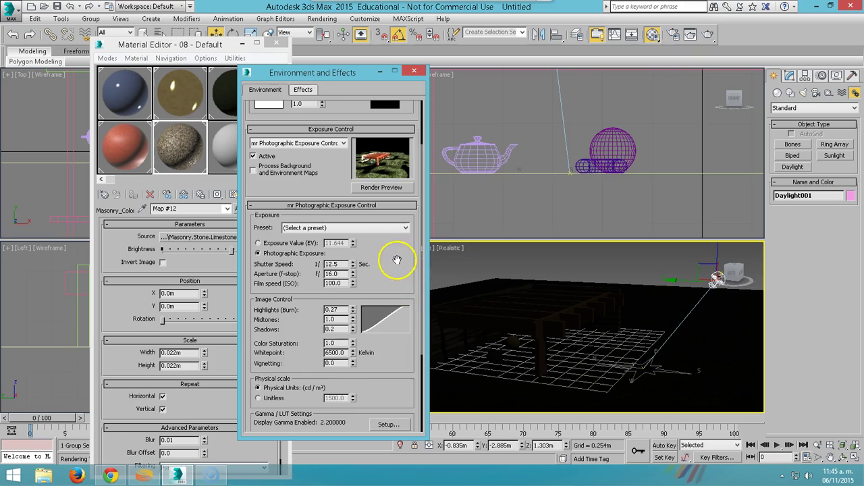
{"action": "left_click_drag", "start_coordinate": [397, 259], "coordinate": [395, 316]}
Step: Deselect the Daylight, reframe the view under the pergola's beams, and render the Perspective view
{"action": "left_click", "coordinate": [574, 266]}
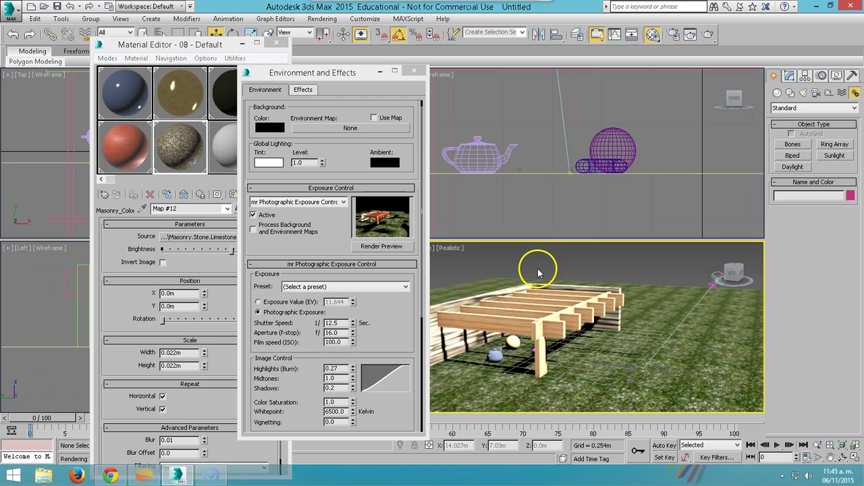
{"action": "scroll", "coordinate": [578, 262], "scroll_direction": "up", "scroll_amount": 2}
{"action": "scroll", "coordinate": [577, 284], "scroll_direction": "up", "scroll_amount": 2}
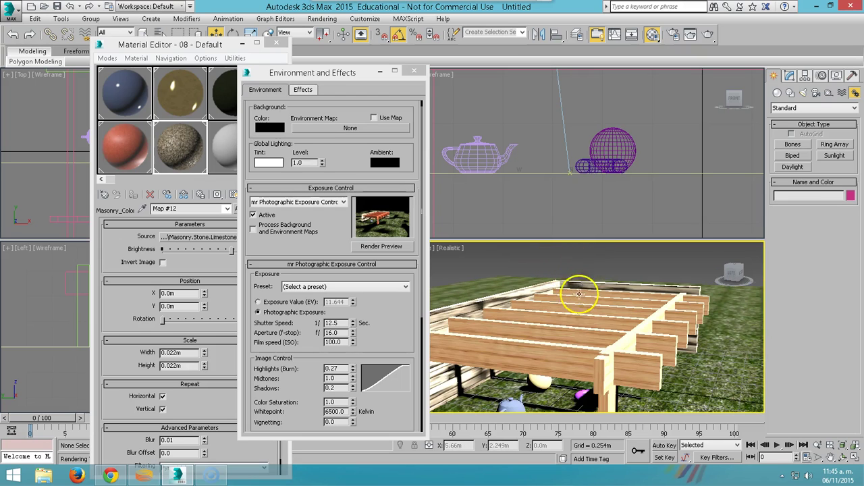
{"action": "middle_click_drag", "start_coordinate": [578, 292], "coordinate": [590, 258]}
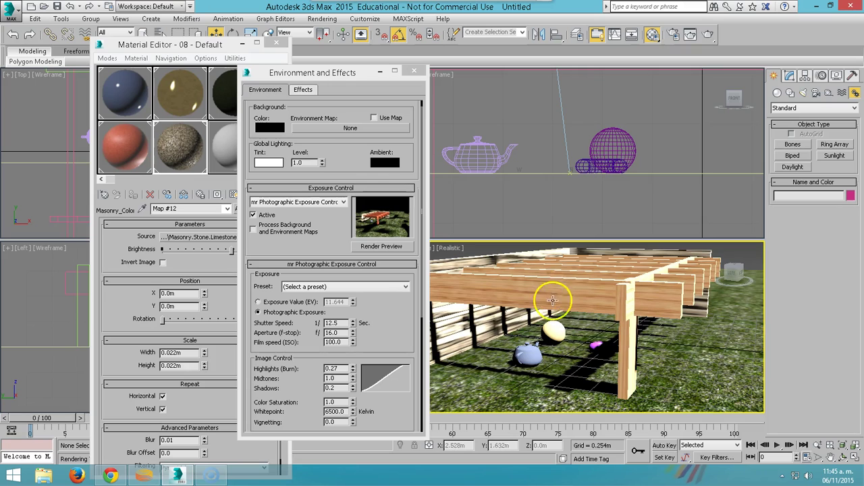
{"action": "middle_click_drag", "start_coordinate": [553, 297], "coordinate": [554, 300]}
{"action": "key", "text": "alt"}
{"action": "left_click", "coordinate": [707, 35]}
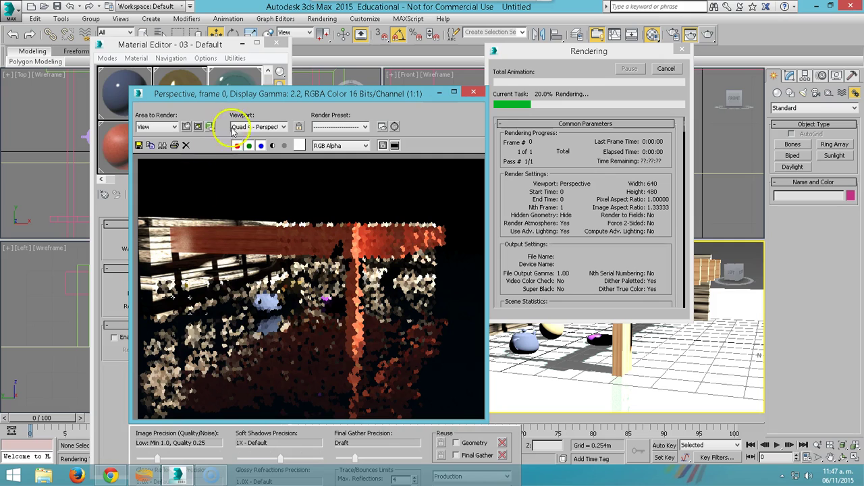
Step: Move the Rendered Frame Window up and bring up its Save Image dialog
{"action": "left_click_drag", "start_coordinate": [261, 93], "coordinate": [263, 62]}
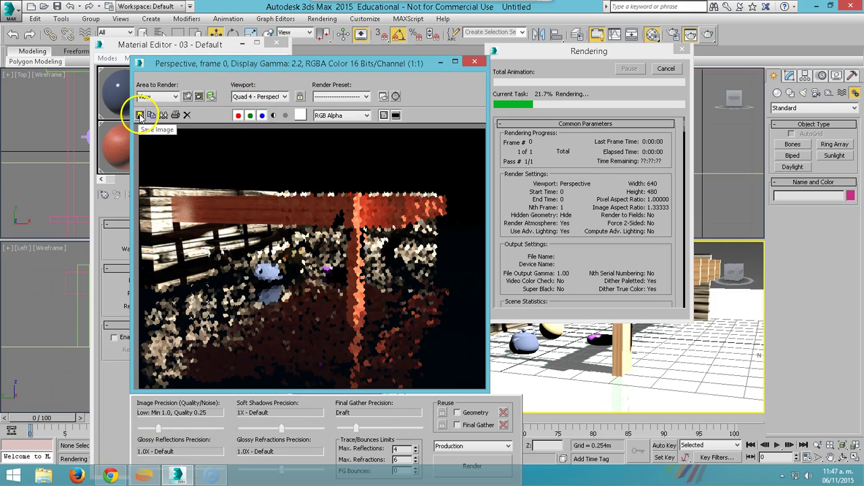
{"action": "left_click", "coordinate": [140, 116]}
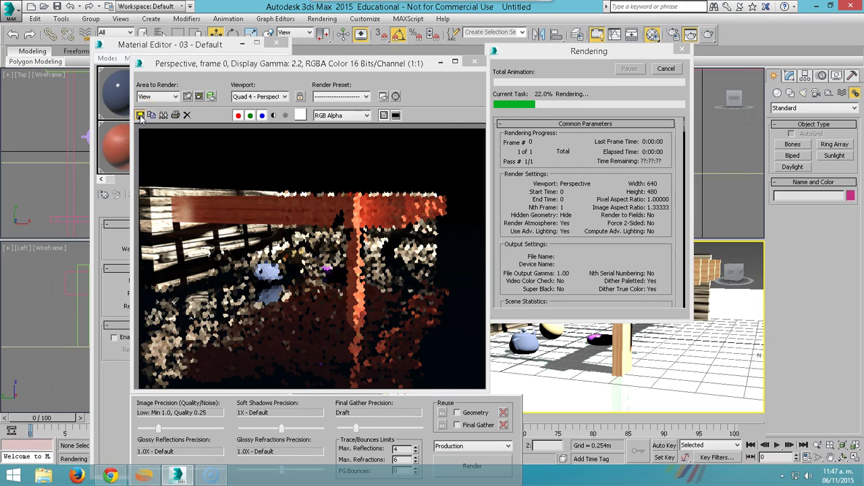
Step: Save the render as JPEG 'render 01' in the Escritorio folder at quality 100
{"action": "left_click", "coordinate": [180, 183]}
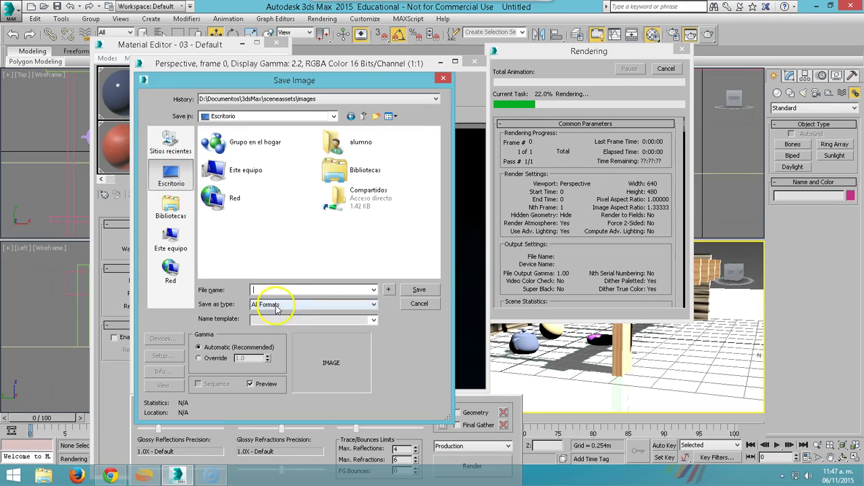
{"action": "type", "text": "render 01"}
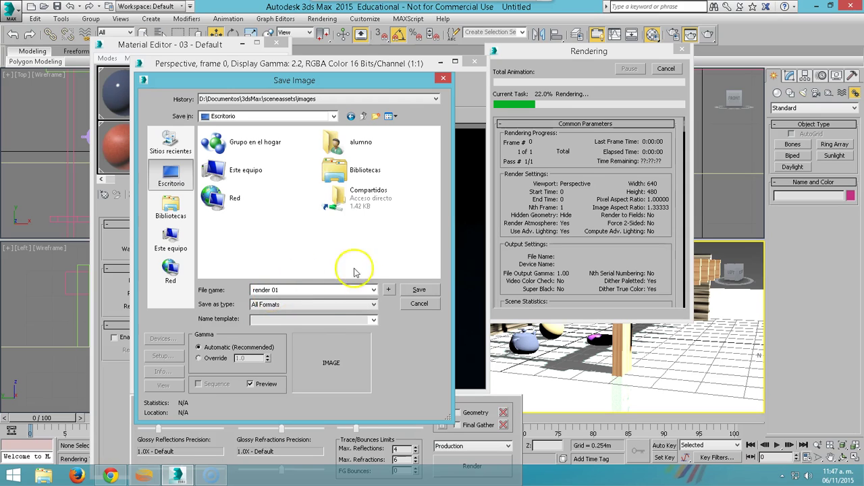
{"action": "left_click", "coordinate": [320, 305]}
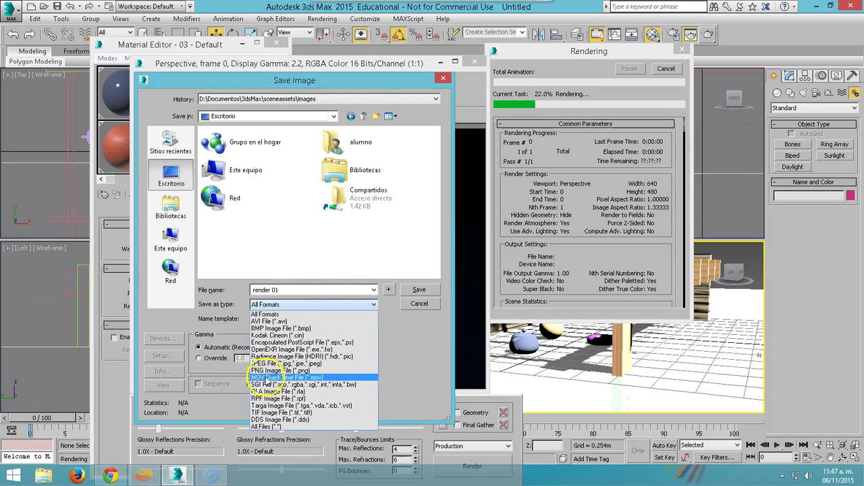
{"action": "left_click", "coordinate": [290, 363]}
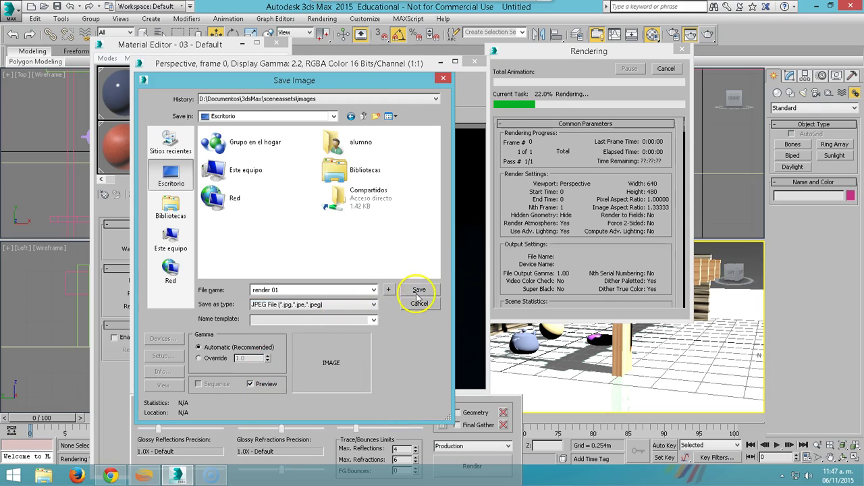
{"action": "left_click", "coordinate": [417, 294]}
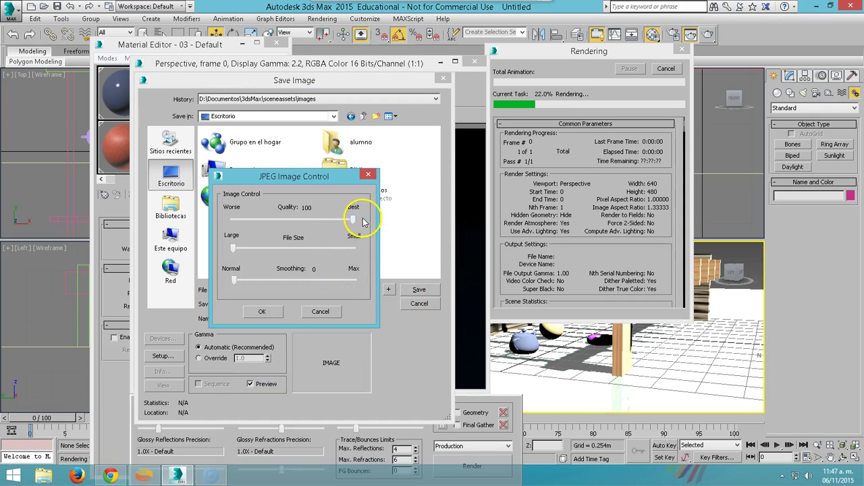
{"action": "left_click", "coordinate": [261, 312]}
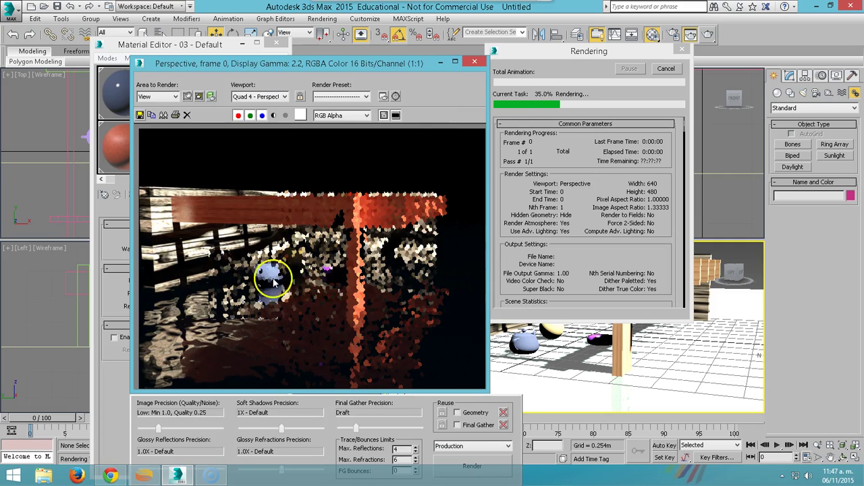
Step: Close the rendered frame window, cancel the render, and select the water material slot
{"action": "left_click", "coordinate": [474, 61]}
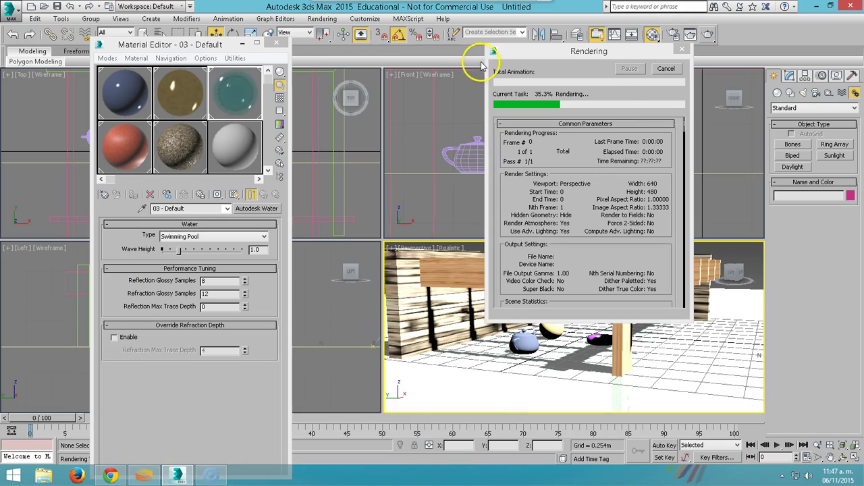
{"action": "left_click", "coordinate": [665, 69]}
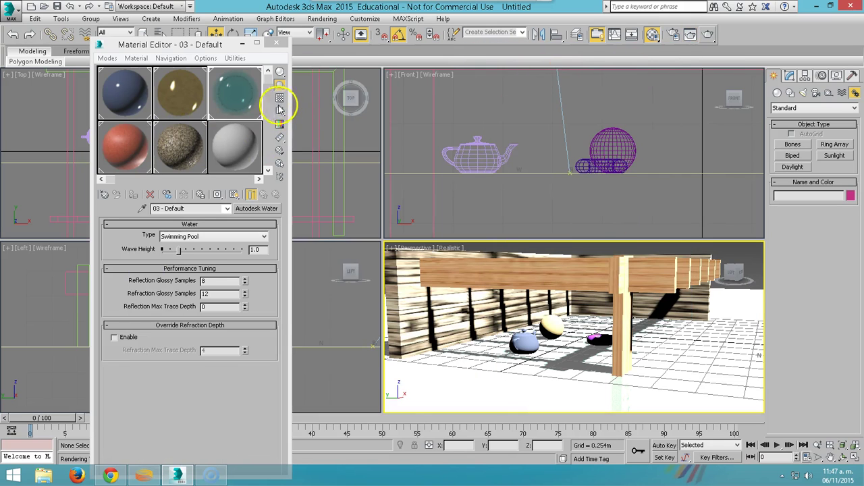
{"action": "left_click", "coordinate": [236, 101]}
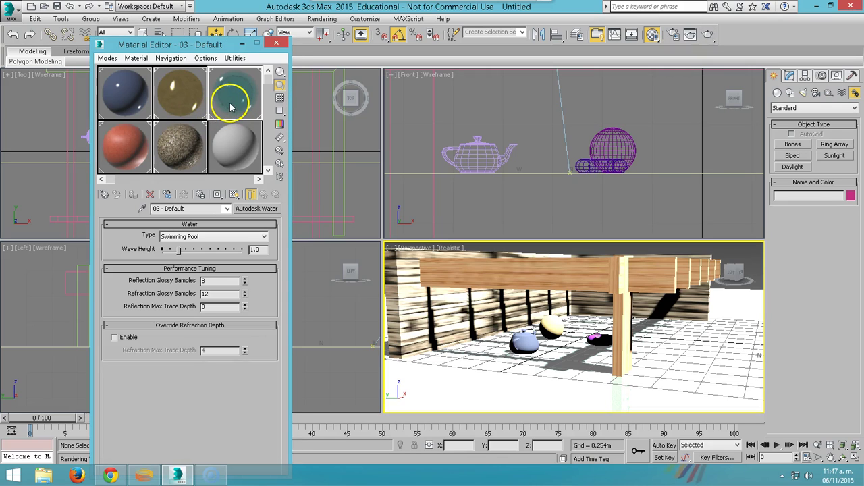
Step: Replace the water material with the Autodesk Flooring > Carpet > Loop material
{"action": "left_click", "coordinate": [256, 209]}
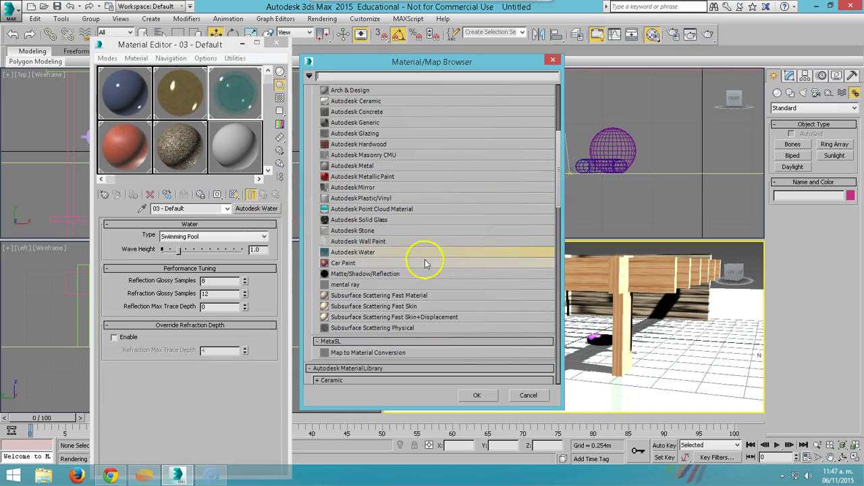
{"action": "left_click_drag", "start_coordinate": [559, 189], "coordinate": [556, 257]}
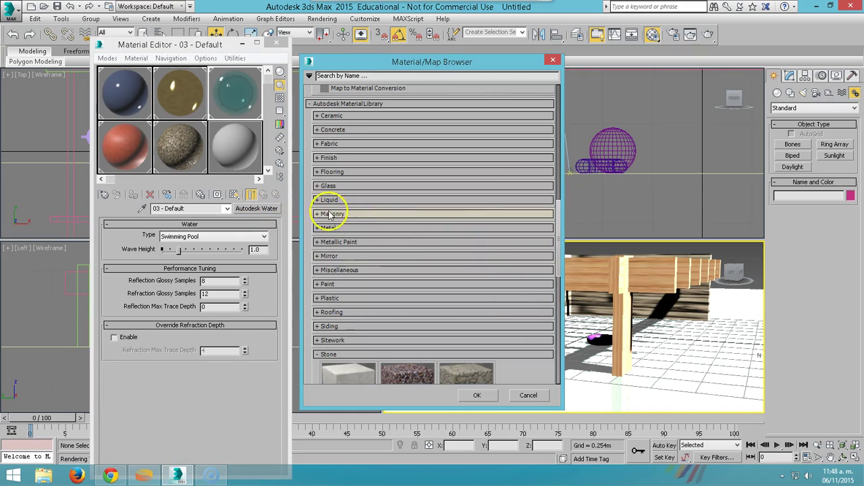
{"action": "left_click", "coordinate": [316, 172]}
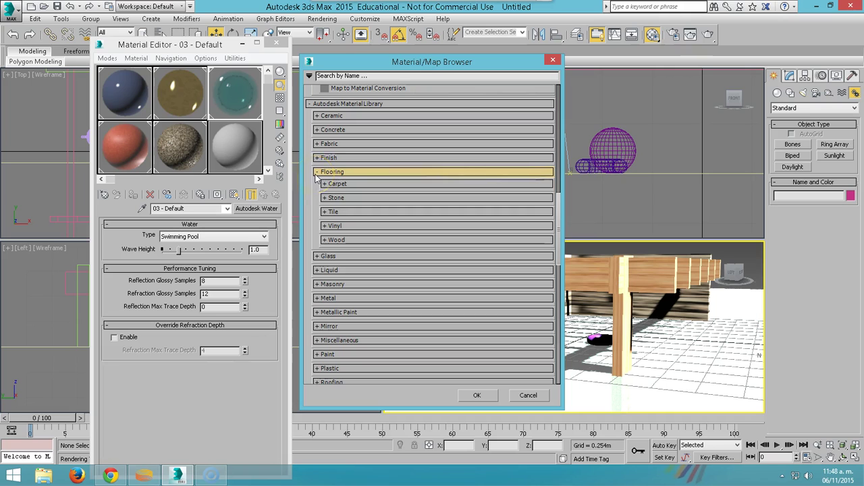
{"action": "left_click", "coordinate": [325, 211]}
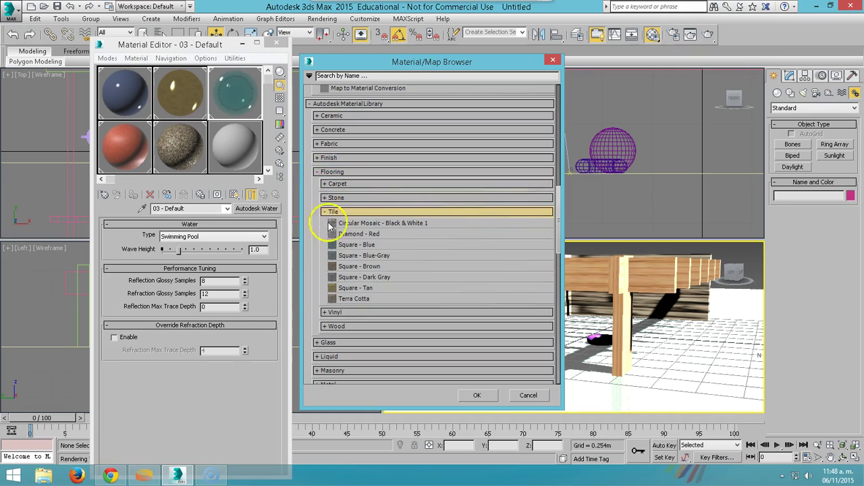
{"action": "left_click", "coordinate": [325, 184]}
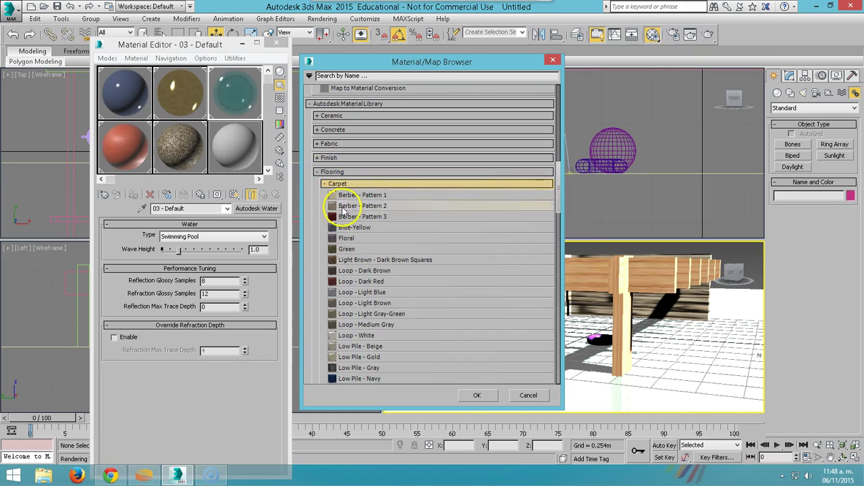
{"action": "double_click", "coordinate": [345, 292]}
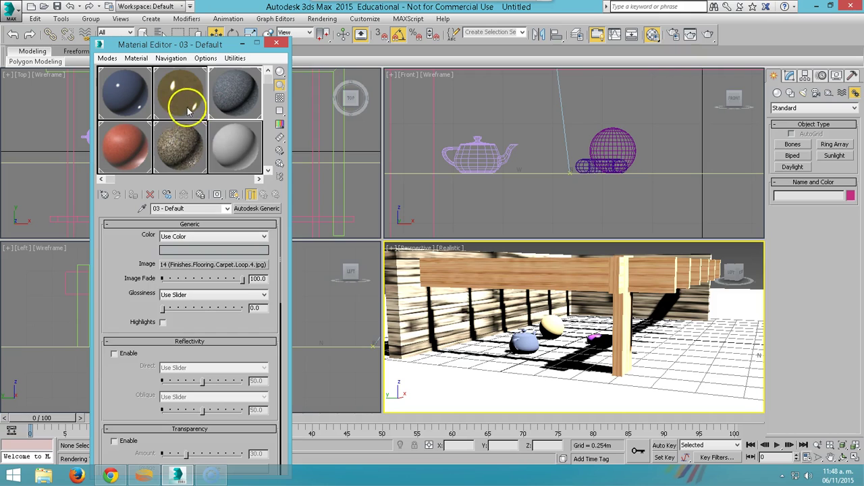
Step: Bring up the unused sample slots and make slot 13 the active material
{"action": "left_click", "coordinate": [187, 112]}
{"action": "left_click", "coordinate": [267, 170]}
{"action": "left_click", "coordinate": [268, 170]}
{"action": "left_click", "coordinate": [131, 103]}
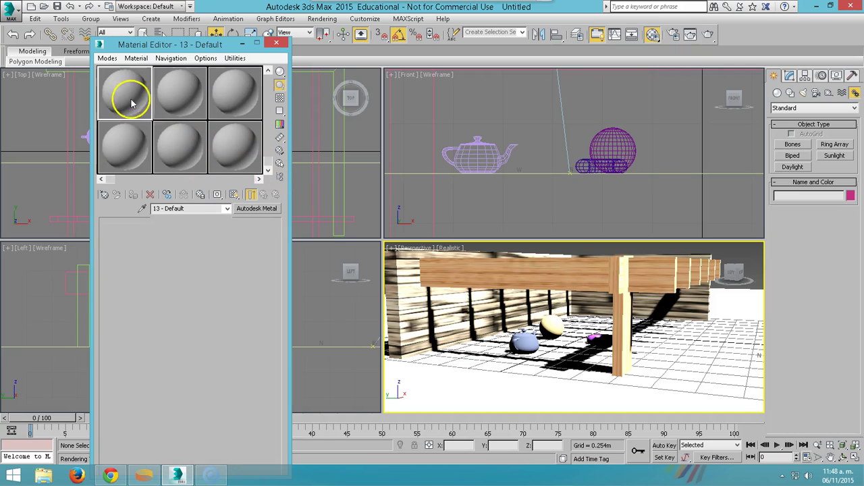
Step: Expand the Metal category in the Material/Map Browser and display it as Medium Icons
{"action": "left_click", "coordinate": [256, 209]}
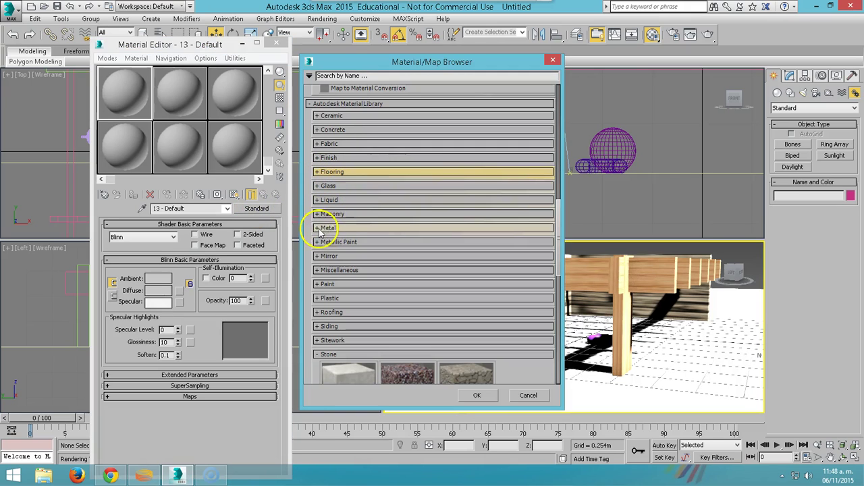
{"action": "left_click", "coordinate": [315, 228]}
{"action": "left_click_drag", "start_coordinate": [559, 187], "coordinate": [564, 300]}
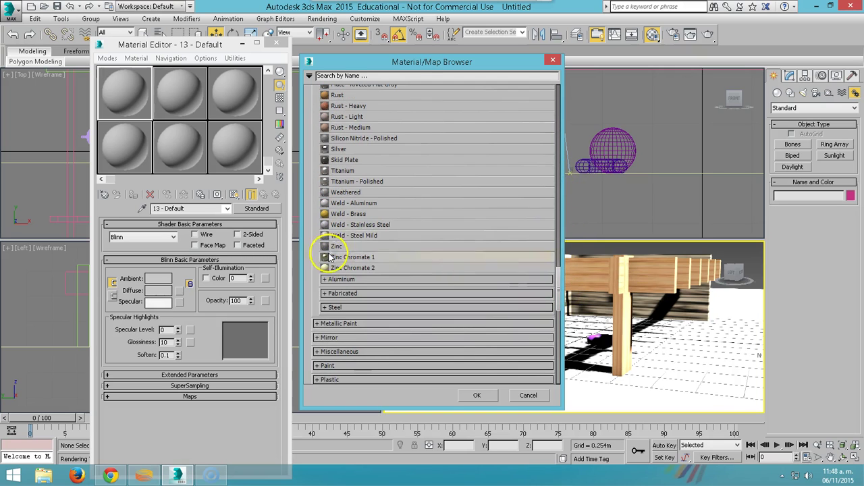
{"action": "scroll", "coordinate": [428, 257], "scroll_direction": "up", "scroll_amount": 2}
{"action": "scroll", "coordinate": [426, 258], "scroll_direction": "up", "scroll_amount": 1}
{"action": "scroll", "coordinate": [427, 258], "scroll_direction": "up", "scroll_amount": 2}
{"action": "scroll", "coordinate": [428, 257], "scroll_direction": "up", "scroll_amount": 2}
{"action": "scroll", "coordinate": [427, 255], "scroll_direction": "up", "scroll_amount": 2}
{"action": "scroll", "coordinate": [428, 255], "scroll_direction": "up", "scroll_amount": 2}
{"action": "scroll", "coordinate": [428, 255], "scroll_direction": "up", "scroll_amount": 2}
{"action": "scroll", "coordinate": [428, 251], "scroll_direction": "up", "scroll_amount": 2}
{"action": "scroll", "coordinate": [428, 251], "scroll_direction": "up", "scroll_amount": 2}
{"action": "scroll", "coordinate": [428, 253], "scroll_direction": "up", "scroll_amount": 2}
{"action": "scroll", "coordinate": [428, 253], "scroll_direction": "up", "scroll_amount": 2}
{"action": "scroll", "coordinate": [428, 253], "scroll_direction": "up", "scroll_amount": 1}
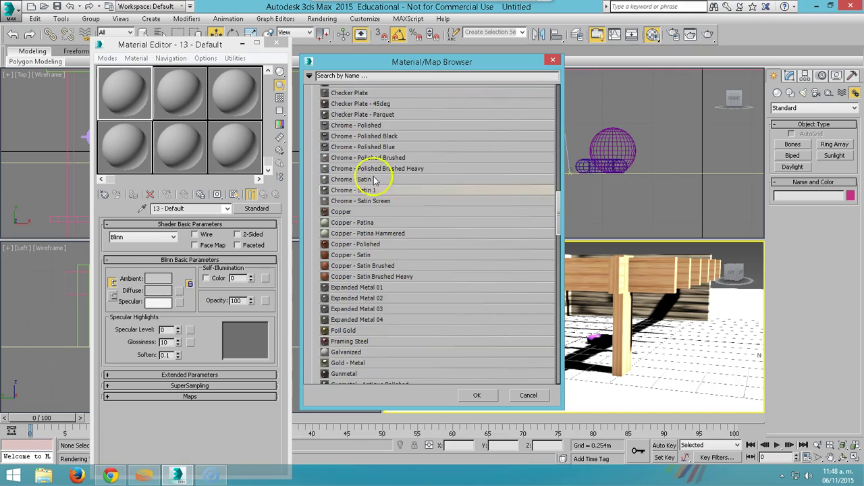
{"action": "mouse_move", "coordinate": [377, 180]}
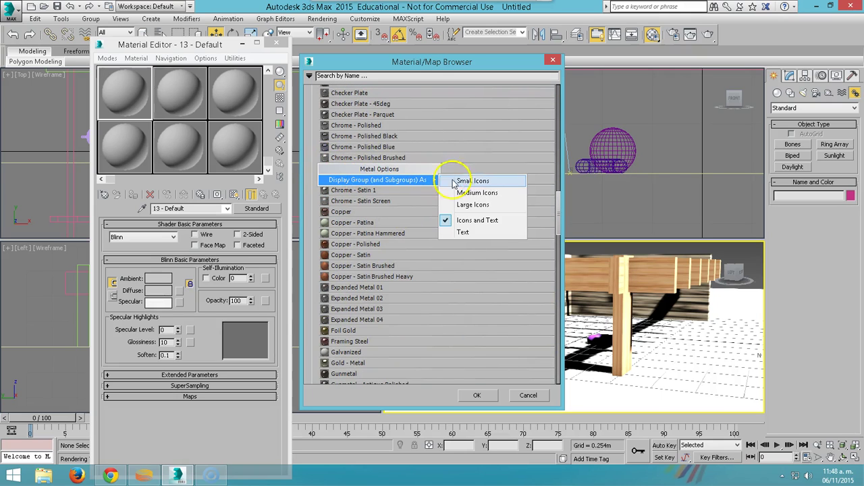
{"action": "left_click", "coordinate": [472, 194]}
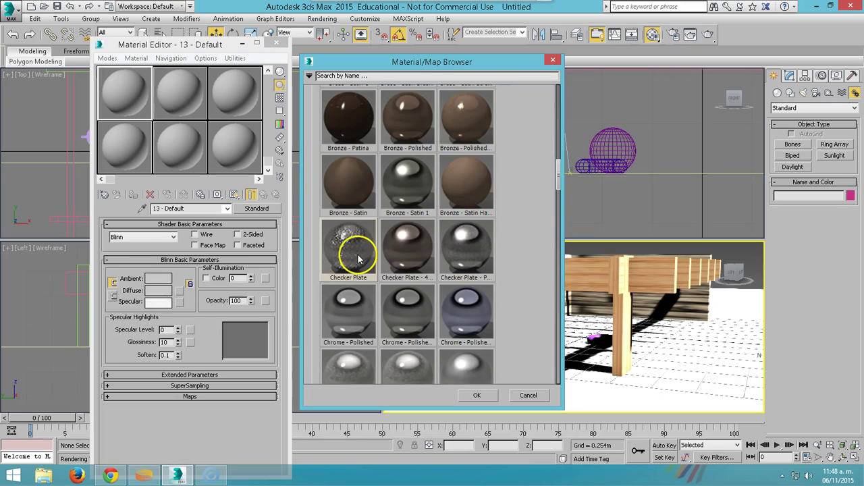
Step: Load Zinc Chromate 1 into slot 13 and apply it to Plane001
{"action": "scroll", "coordinate": [405, 264], "scroll_direction": "down", "scroll_amount": 5}
{"action": "scroll", "coordinate": [428, 270], "scroll_direction": "down", "scroll_amount": 4}
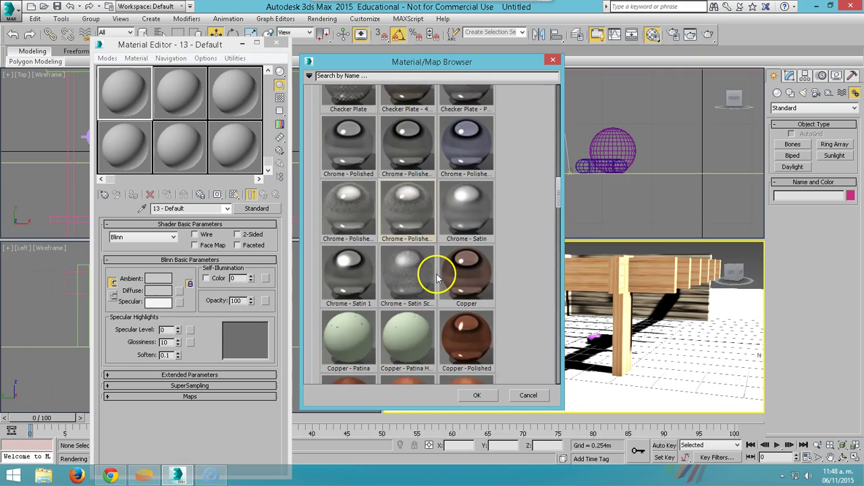
{"action": "scroll", "coordinate": [438, 280], "scroll_direction": "down", "scroll_amount": 2}
{"action": "scroll", "coordinate": [438, 280], "scroll_direction": "down", "scroll_amount": 2}
{"action": "scroll", "coordinate": [438, 280], "scroll_direction": "down", "scroll_amount": 2}
{"action": "scroll", "coordinate": [438, 281], "scroll_direction": "down", "scroll_amount": 2}
{"action": "scroll", "coordinate": [438, 281], "scroll_direction": "down", "scroll_amount": 1}
{"action": "scroll", "coordinate": [439, 283], "scroll_direction": "down", "scroll_amount": 2}
{"action": "scroll", "coordinate": [447, 293], "scroll_direction": "down", "scroll_amount": 2}
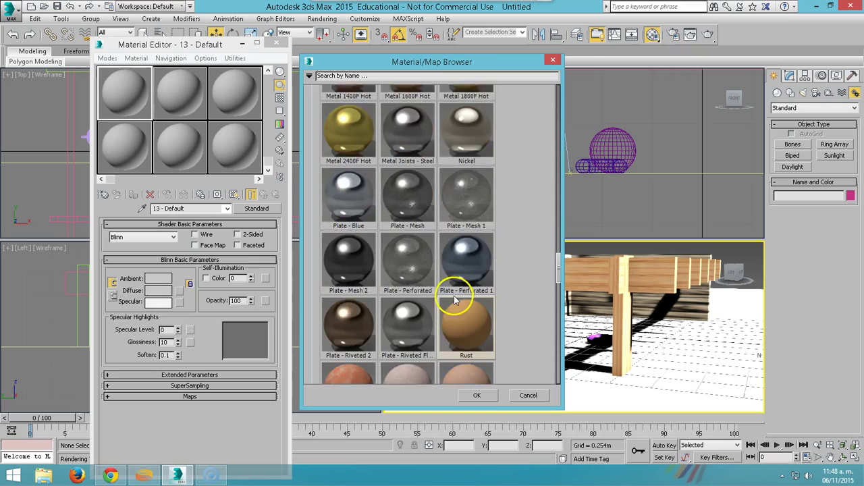
{"action": "scroll", "coordinate": [473, 301], "scroll_direction": "down", "scroll_amount": 2}
{"action": "scroll", "coordinate": [476, 307], "scroll_direction": "down", "scroll_amount": 2}
{"action": "scroll", "coordinate": [490, 324], "scroll_direction": "down", "scroll_amount": 3}
{"action": "scroll", "coordinate": [497, 333], "scroll_direction": "down", "scroll_amount": 2}
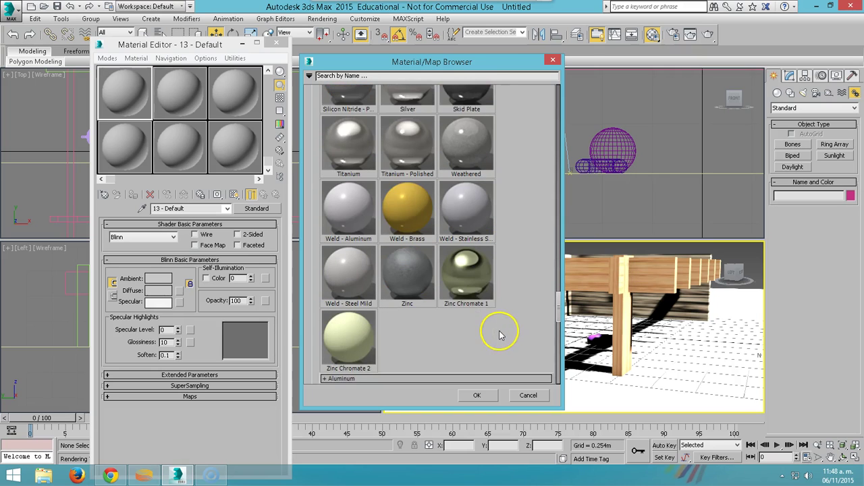
{"action": "scroll", "coordinate": [497, 333], "scroll_direction": "down", "scroll_amount": 1}
{"action": "double_click", "coordinate": [471, 224]}
{"action": "mouse_move", "coordinate": [129, 95]}
{"action": "left_mouse_down"}
{"action": "mouse_move", "coordinate": [540, 351]}
{"action": "mouse_move", "coordinate": [530, 348]}
{"action": "left_mouse_up"}
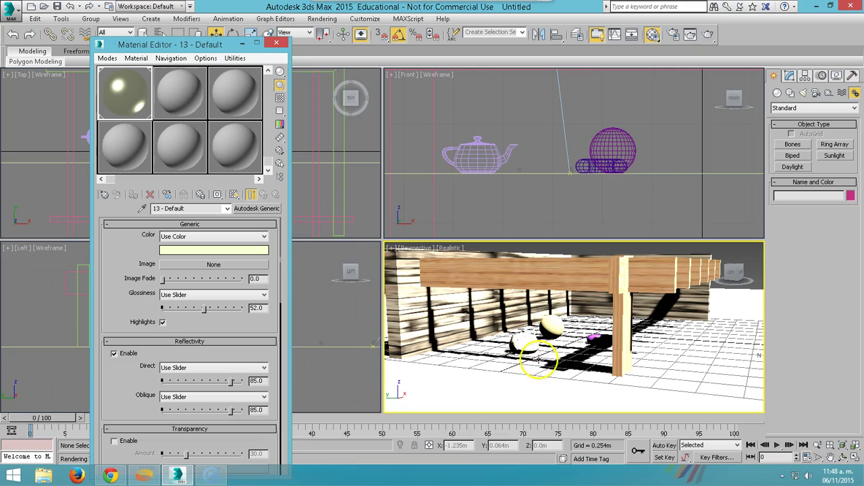
Step: Orbit the Perspective view to a new angle and render it
{"action": "mouse_move", "coordinate": [583, 312]}
{"action": "middle_mouse_down", "text": "alt"}
{"action": "mouse_move", "coordinate": [502, 312]}
{"action": "mouse_move", "coordinate": [548, 314]}
{"action": "mouse_move", "coordinate": [603, 366]}
{"action": "mouse_move", "coordinate": [599, 326]}
{"action": "mouse_move", "coordinate": [578, 290]}
{"action": "mouse_move", "coordinate": [623, 308]}
{"action": "mouse_move", "coordinate": [609, 308]}
{"action": "mouse_move", "coordinate": [613, 318]}
{"action": "mouse_move", "coordinate": [520, 314]}
{"action": "mouse_move", "coordinate": [553, 327]}
{"action": "middle_mouse_up", "text": "alt"}
{"action": "left_click", "coordinate": [708, 34]}
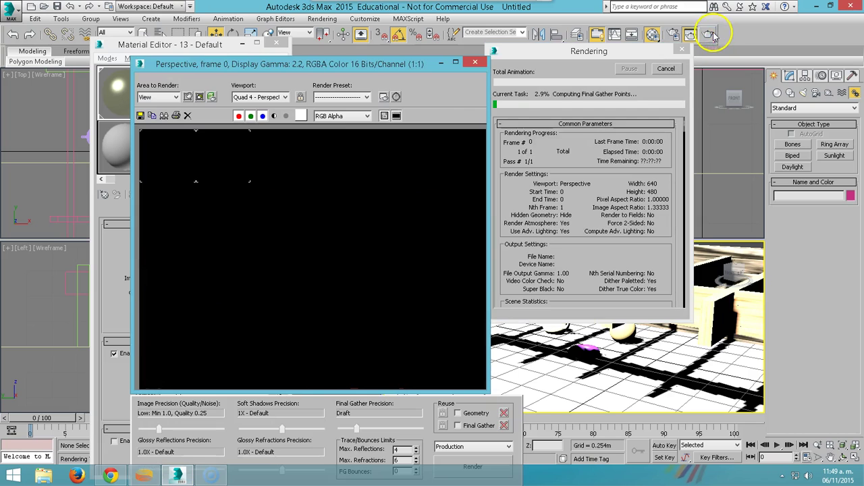